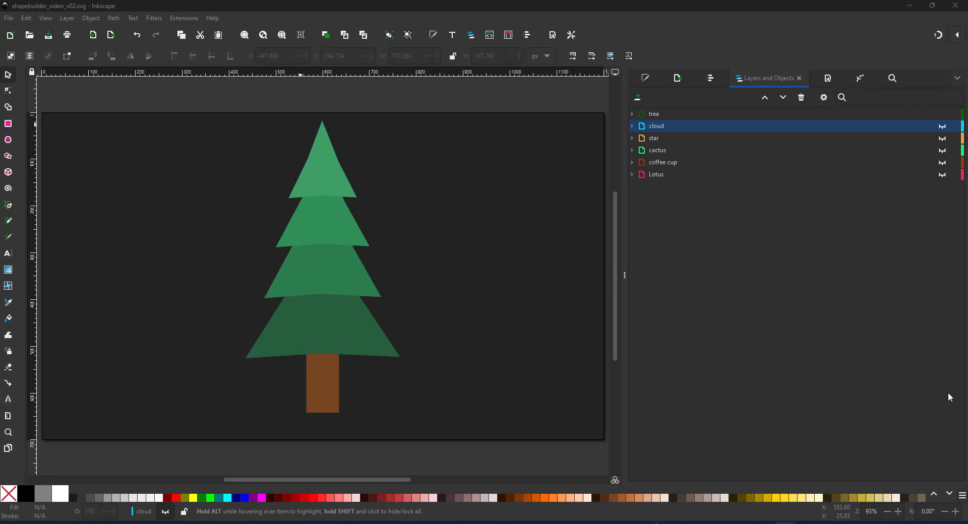
Preview the cloud, star, cactus, coffee cup and Lotus layers one at a time, ending with only the tree layer shown
left_click(942, 118)
left_click(943, 126)
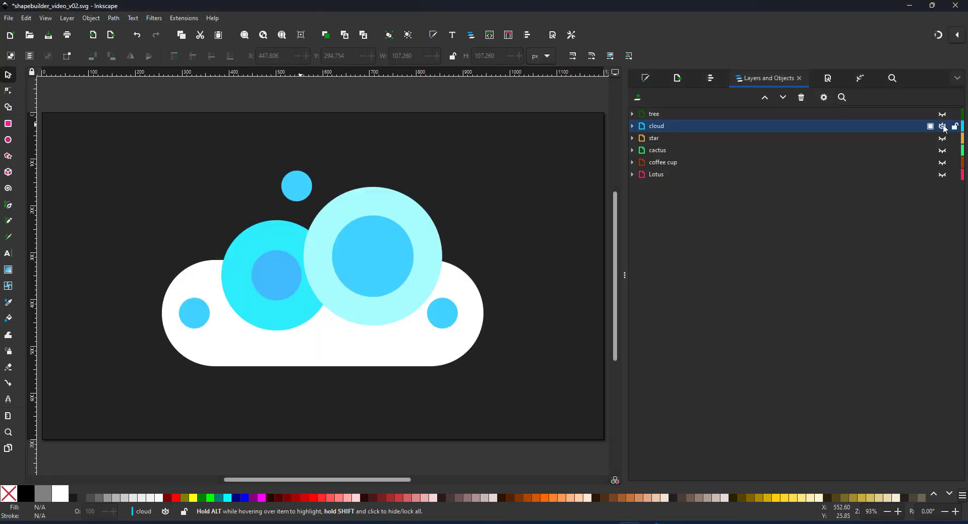
left_click(943, 127)
left_click(943, 138)
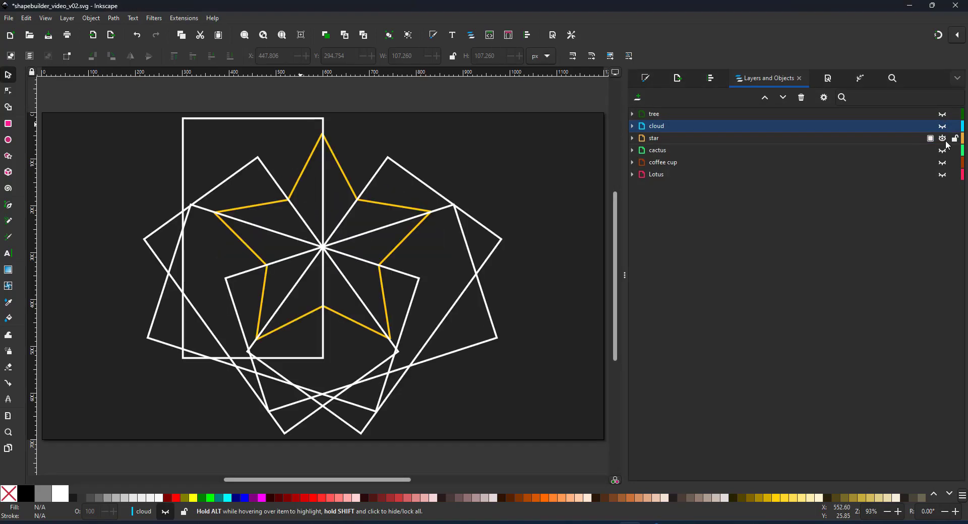
left_click(943, 138)
left_click(943, 151)
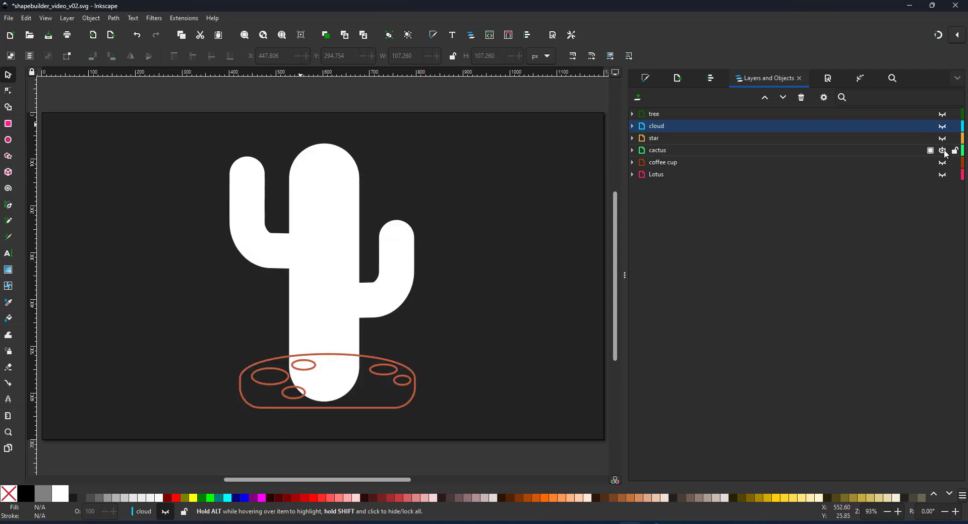
left_click(943, 151)
left_click(943, 163)
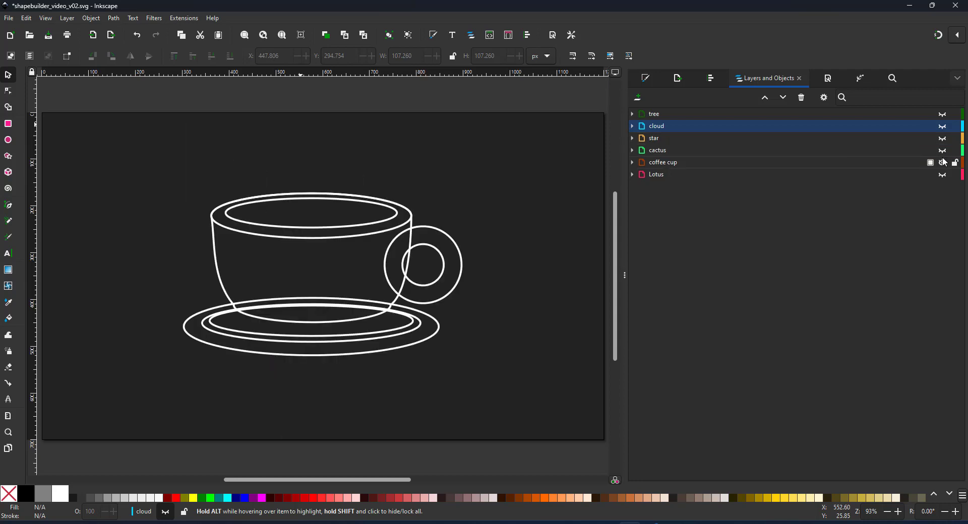
left_click(943, 162)
left_click(943, 175)
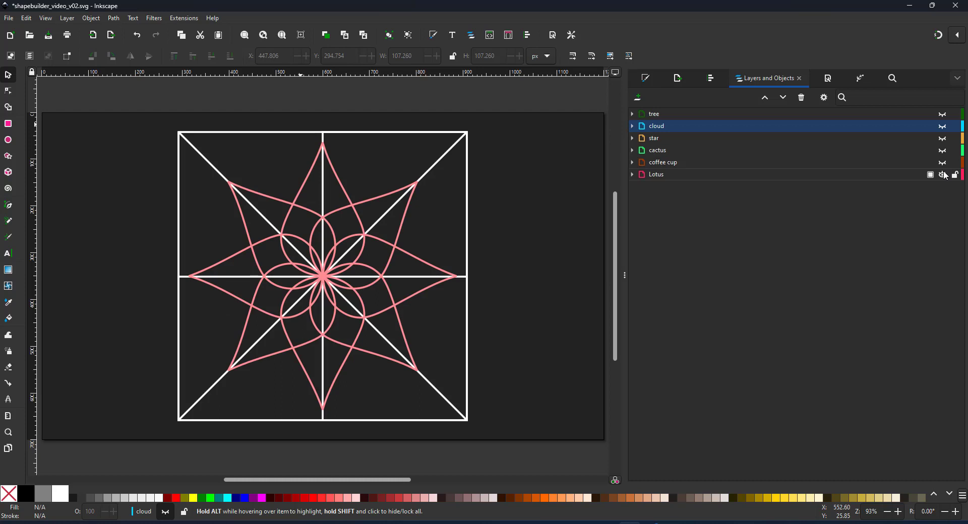
left_click(943, 175)
left_click(943, 114)
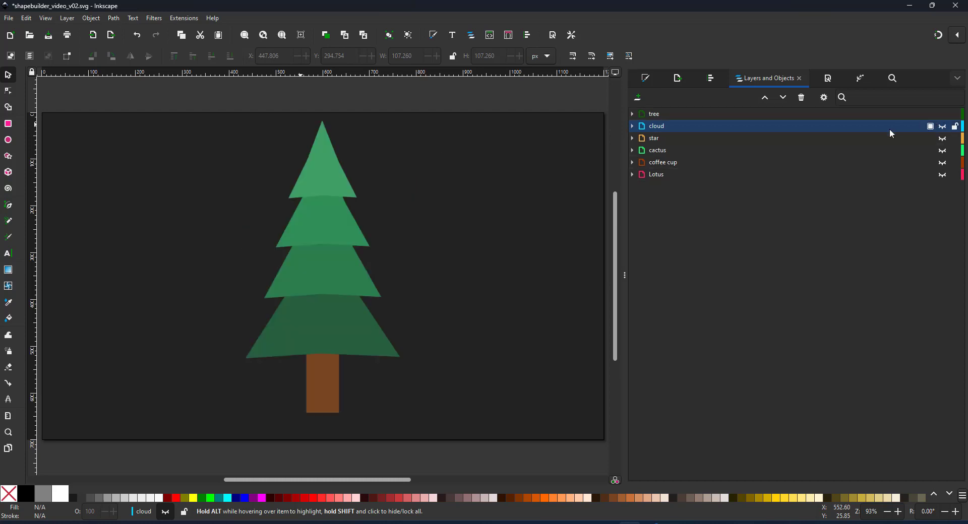
Inspect the objects in the tree layer one by one, from the top triangle down to the trunk rectangle
left_click(632, 114)
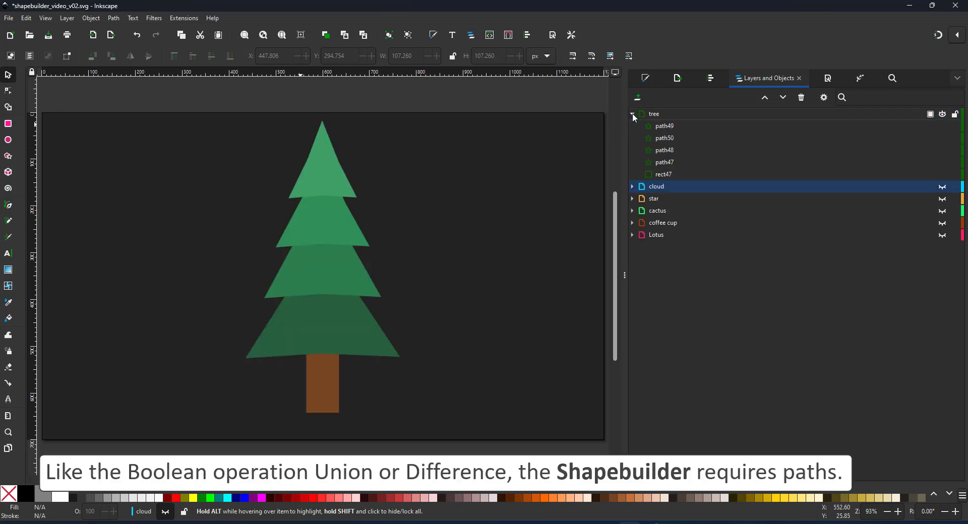
left_click(671, 129)
left_click(672, 139)
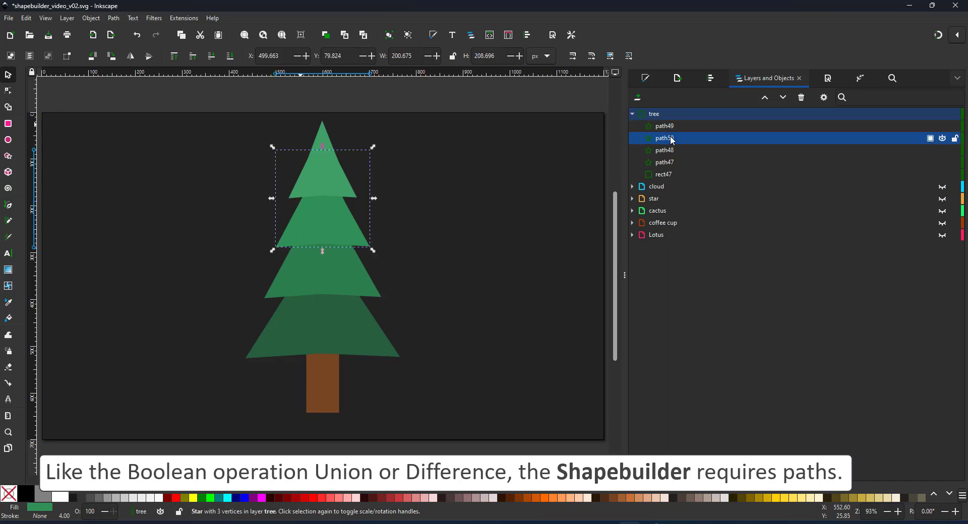
left_click(670, 150)
left_click(667, 162)
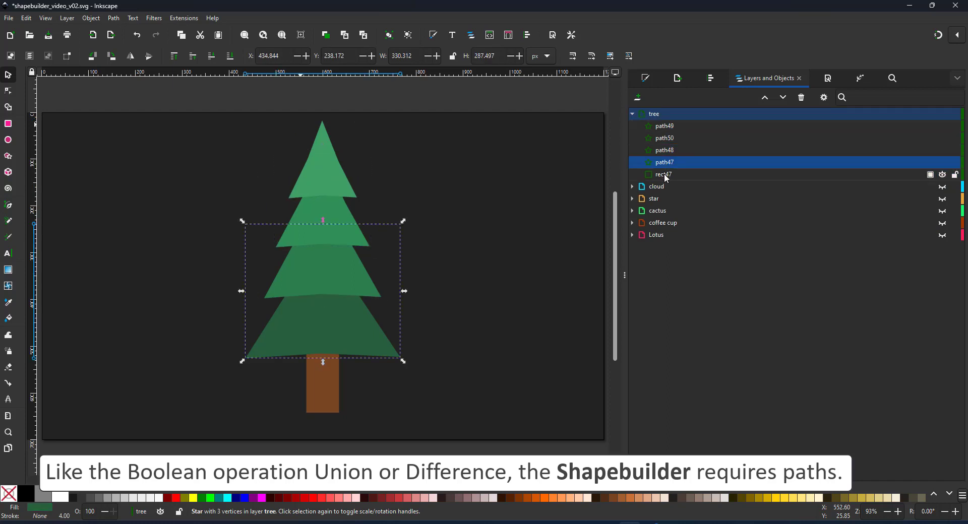
left_click(664, 174)
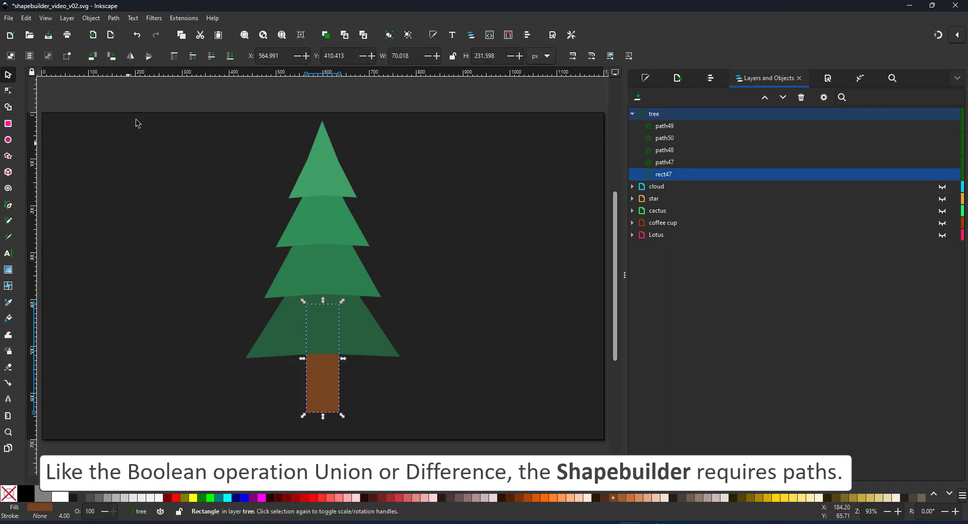
Group the tree's four triangles and the trunk rectangle, and name the group grid
left_click(161, 99)
left_click_drag(157, 93, 426, 423)
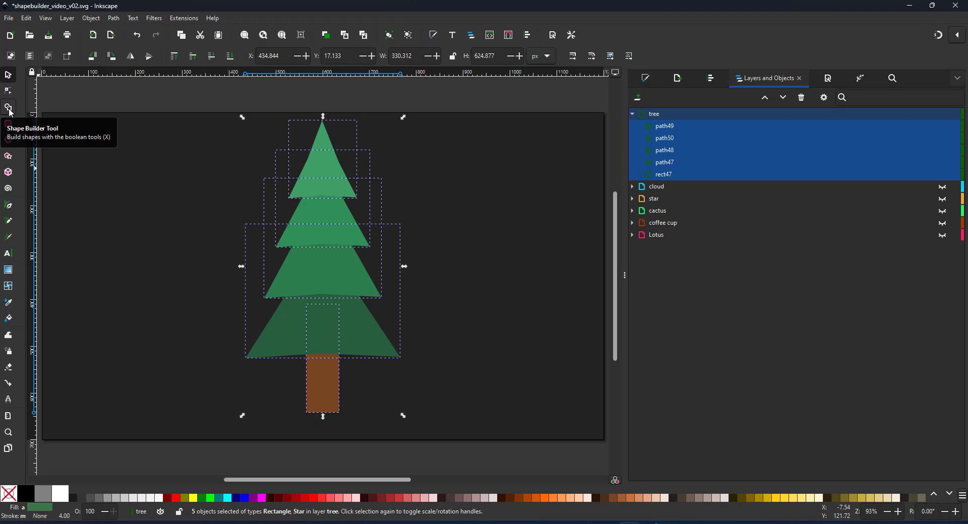
left_click(667, 129)
left_click(664, 175, "ctrl")
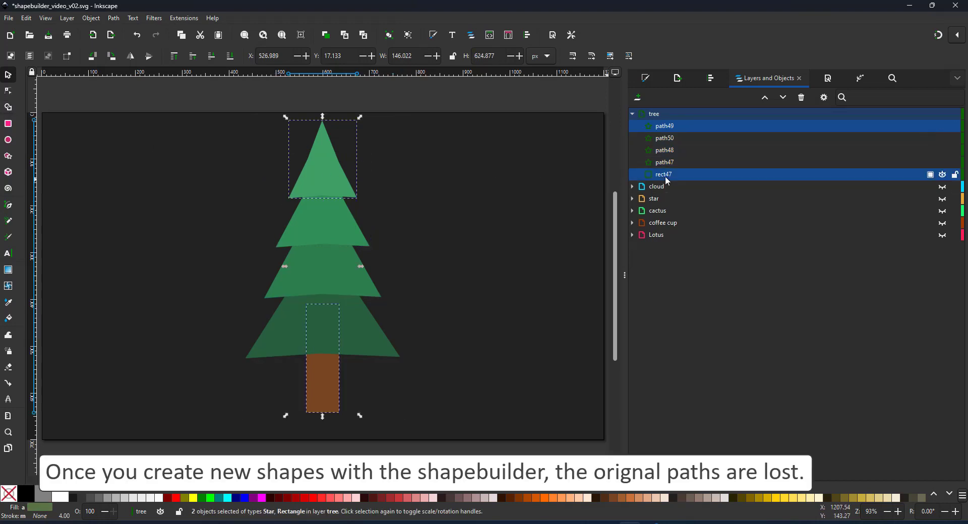
left_click(670, 139)
left_click(667, 127)
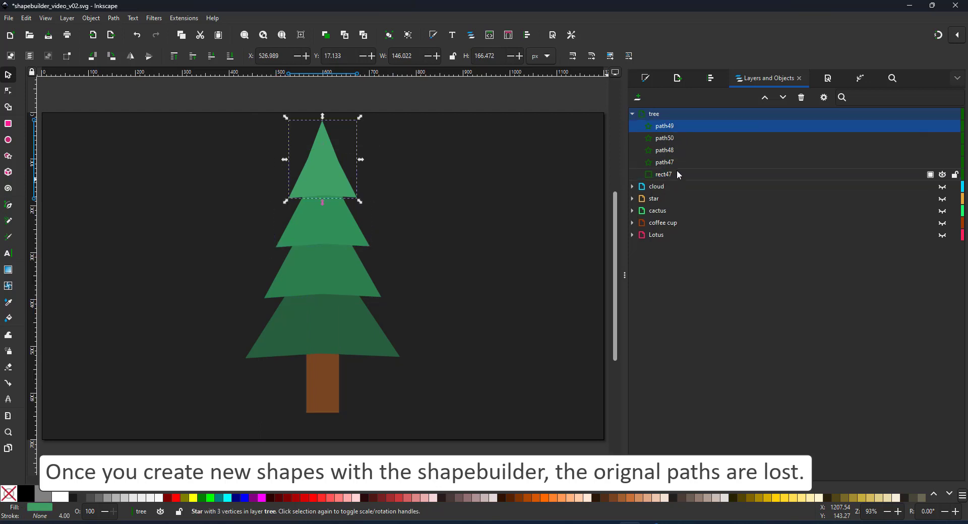
left_click(668, 175, "shift")
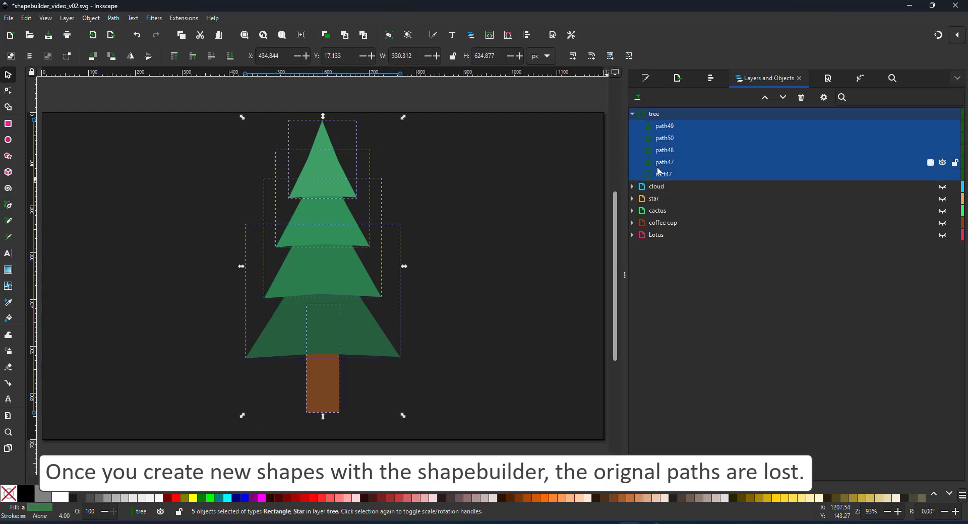
key("ctrl+g")
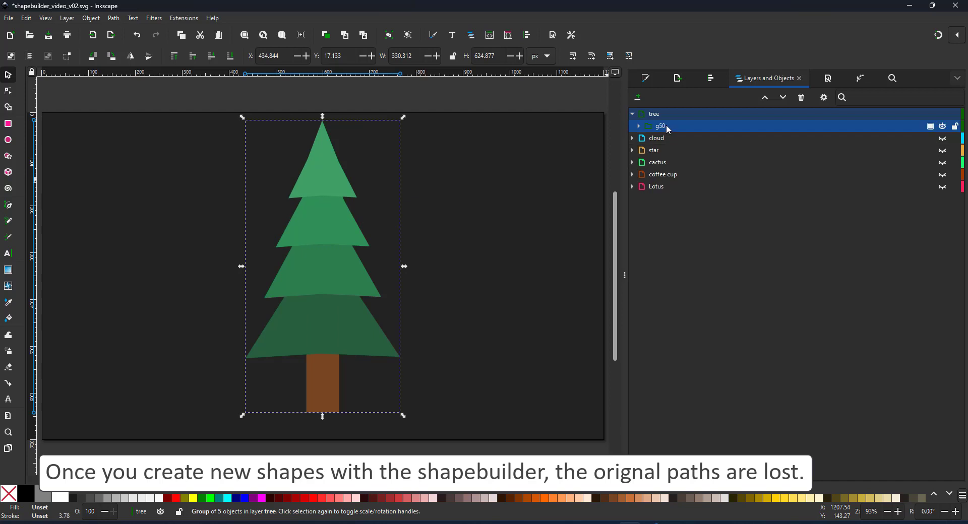
double_click(666, 126)
type("grid")
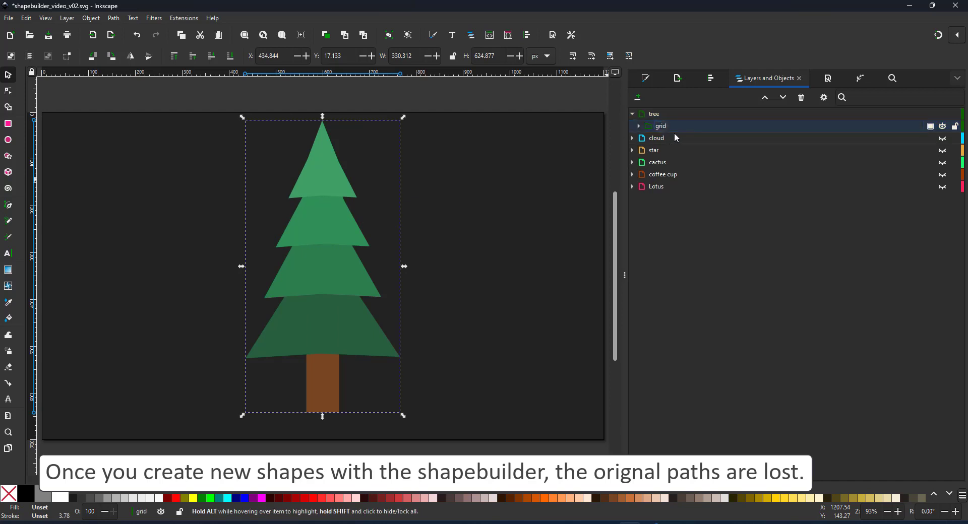
key("Return")
Duplicate the grid group, and hide and lock the lower of the two groups
left_click(638, 126)
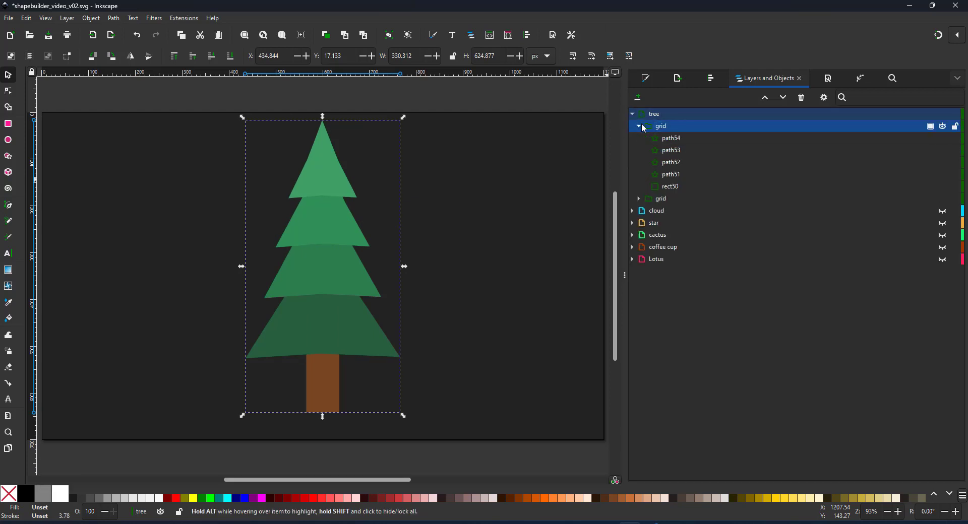
left_click(671, 138)
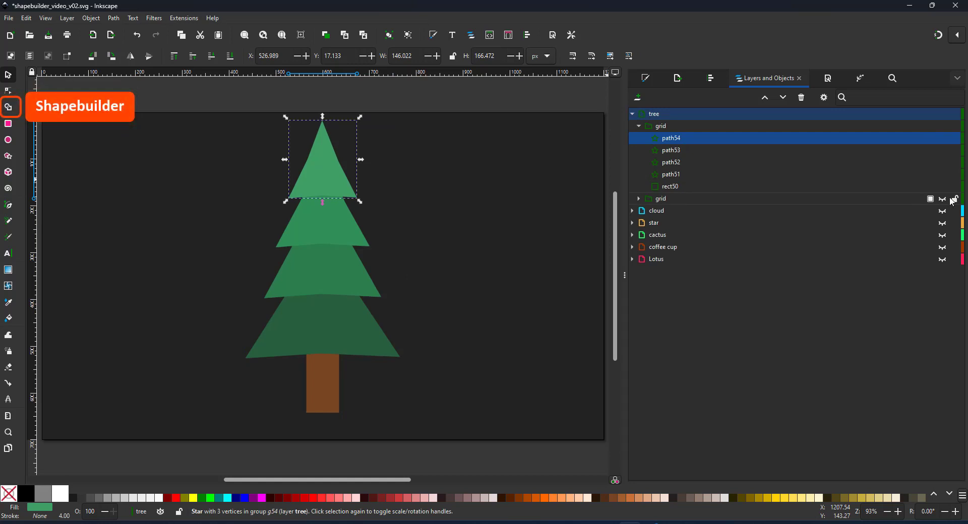
Use the Shape Builder on the five tree shapes to unite each tier's fragments separately, keep the trunk, and apply the result
left_click(678, 186)
left_click(676, 137, "shift")
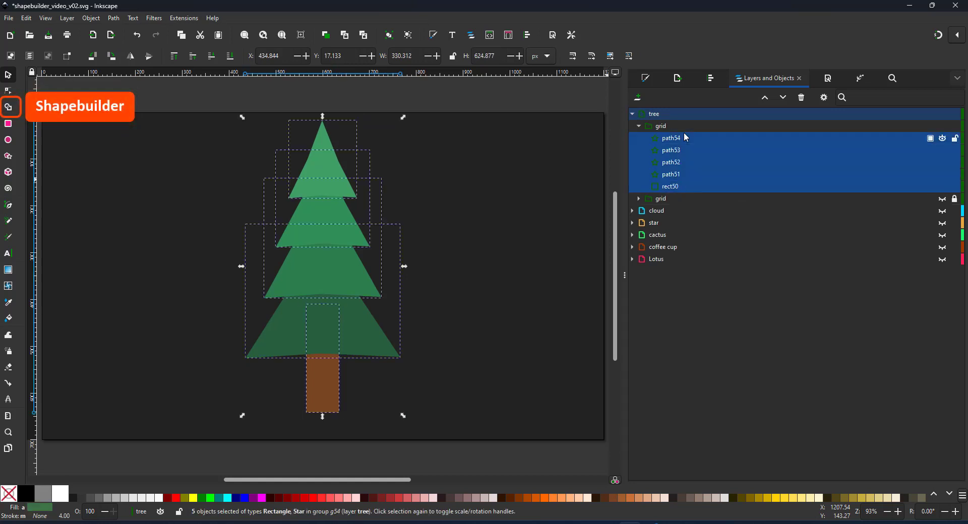
left_click(15, 109)
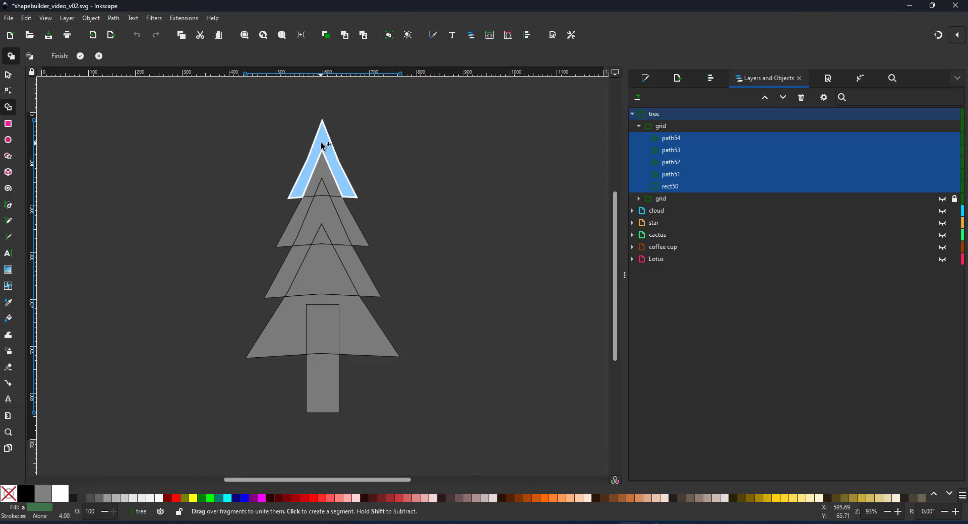
left_click_drag(322, 142, 327, 175)
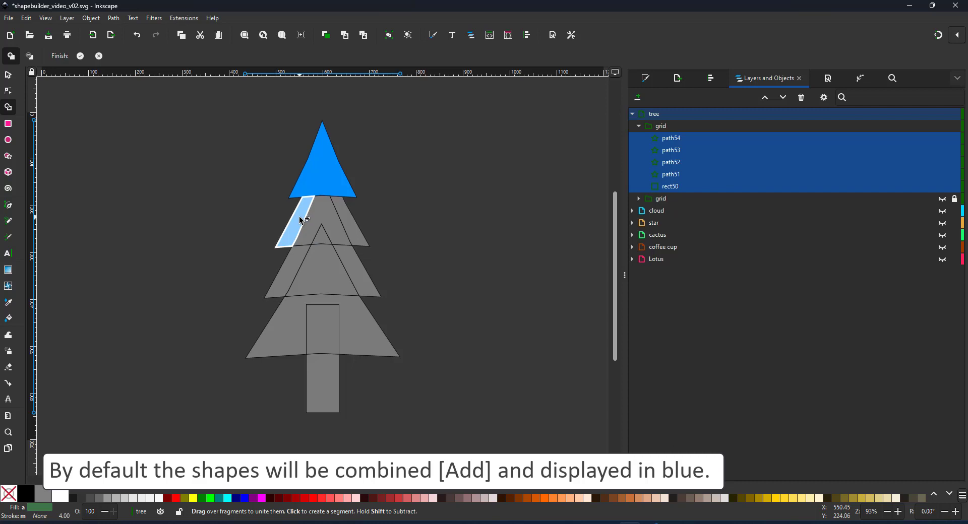
left_click_drag(301, 221, 346, 228)
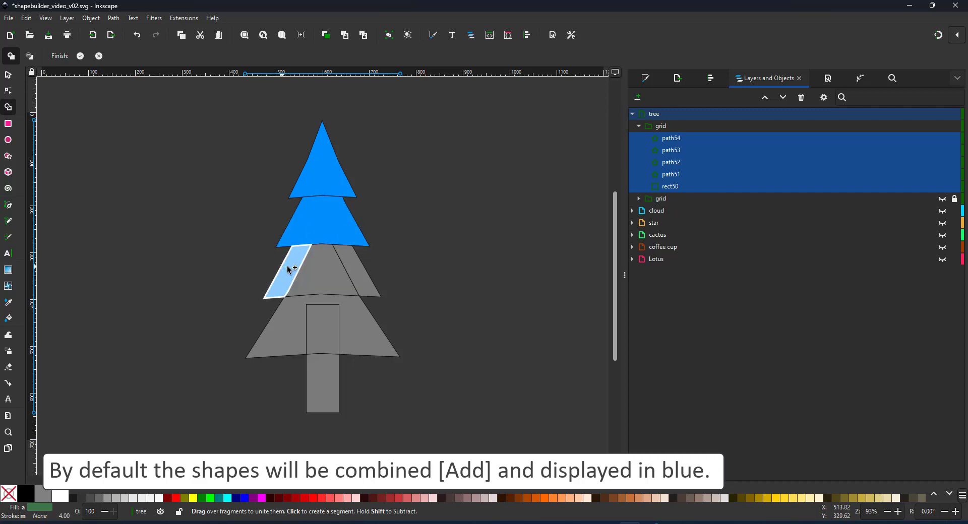
left_click_drag(294, 269, 350, 268)
left_click_drag(289, 330, 328, 322)
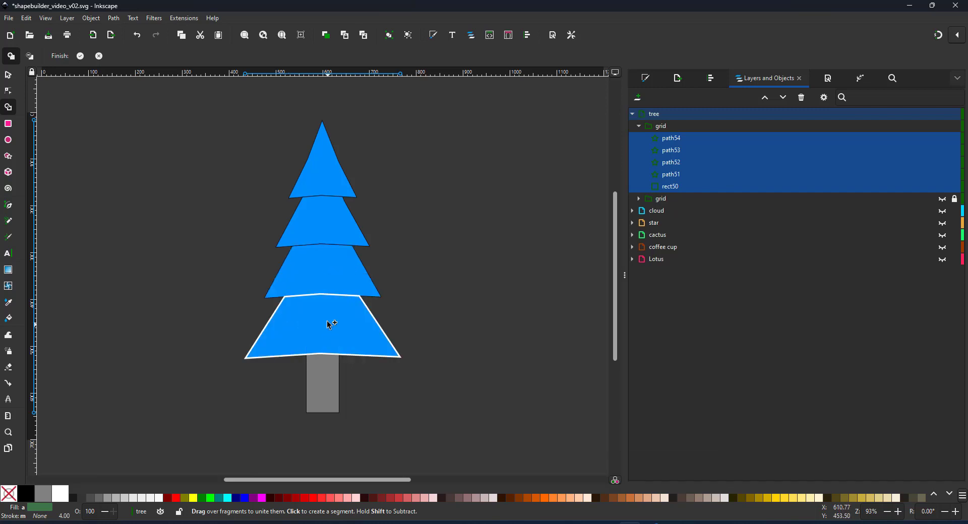
left_click(330, 393)
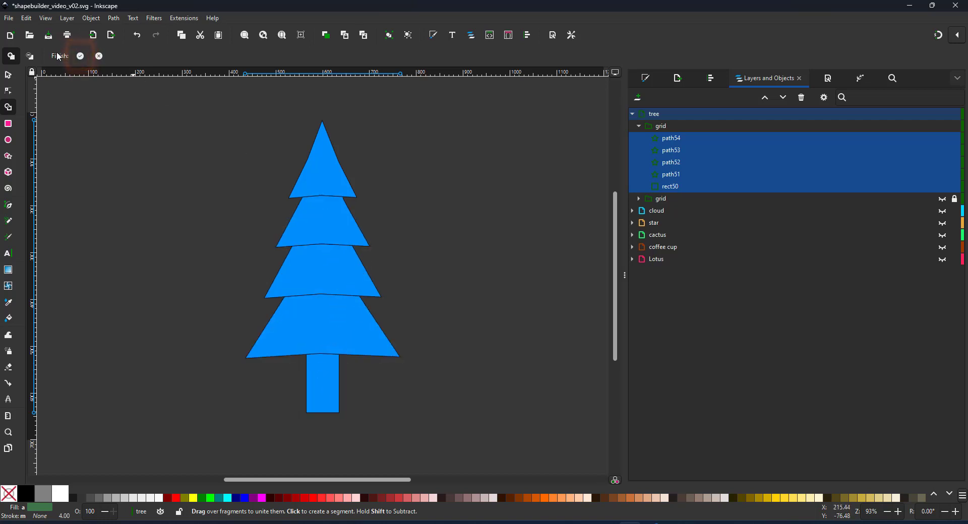
left_click(80, 56)
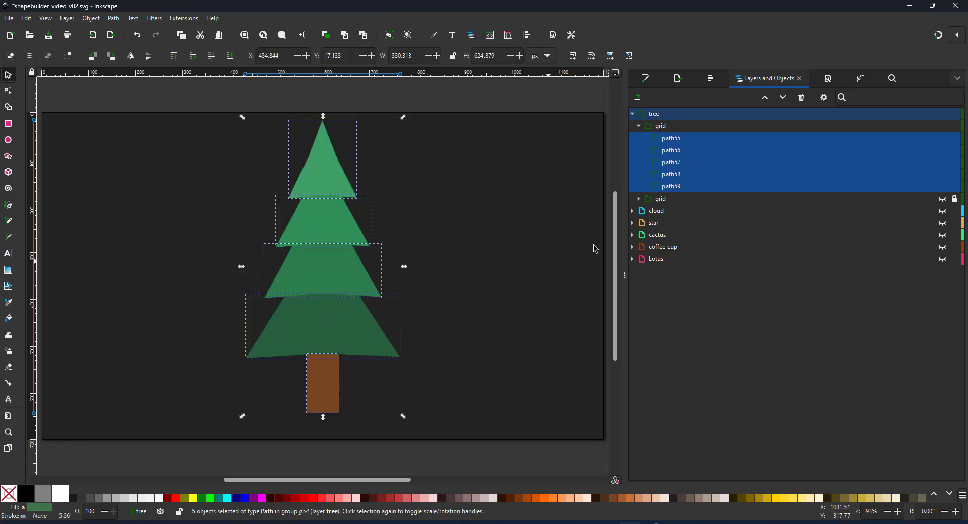
Move the four tree tiers apart individually inside the grid group, away from the trunk
key("ctrl+g")
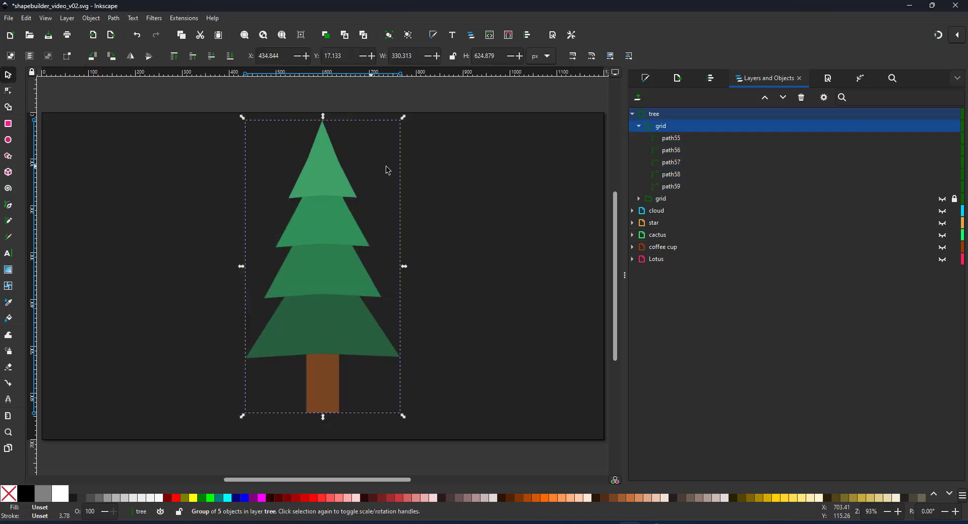
left_click(331, 178, "ctrl")
left_click_drag(330, 182, 481, 189)
left_click(326, 233, "ctrl")
left_click_drag(325, 234, 442, 258)
left_click(324, 275, "ctrl")
left_click_drag(324, 275, 470, 315)
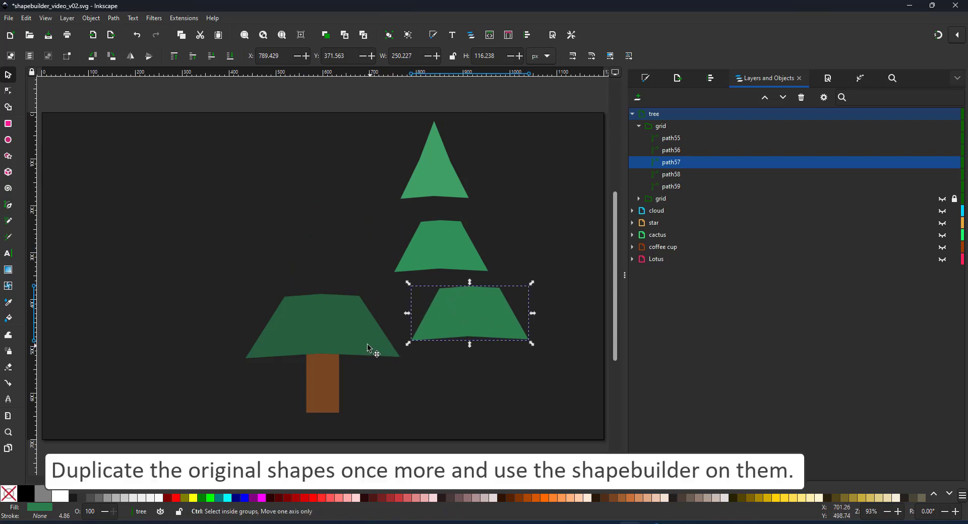
left_click(371, 349, "ctrl")
left_click_drag(343, 348, 339, 324)
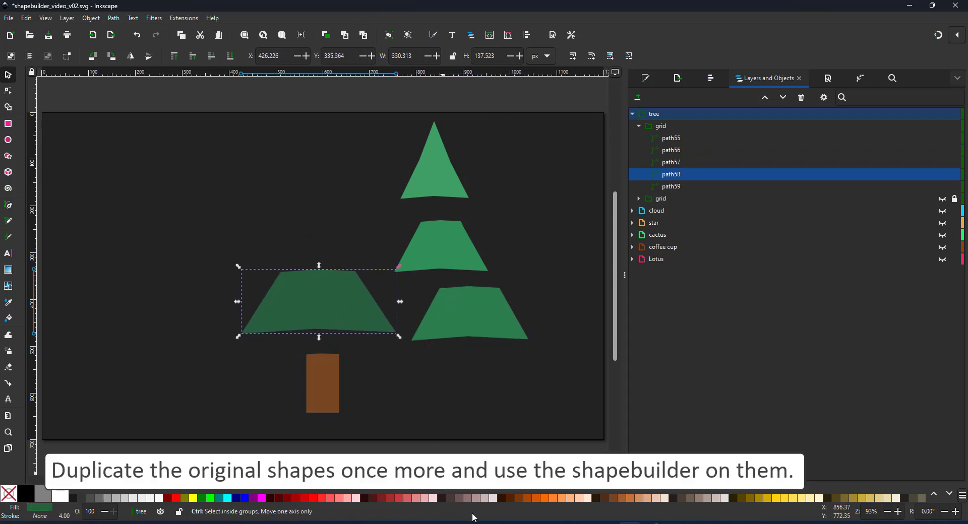
Undo the tier moves and the Shape Builder operation to restore the original triangles and rectangle
key("ctrl+z")
key("ctrl+z")
key("ctrl+z")
key("ctrl+z")
key("ctrl+z")
key("ctrl+z")
key("ctrl+z")
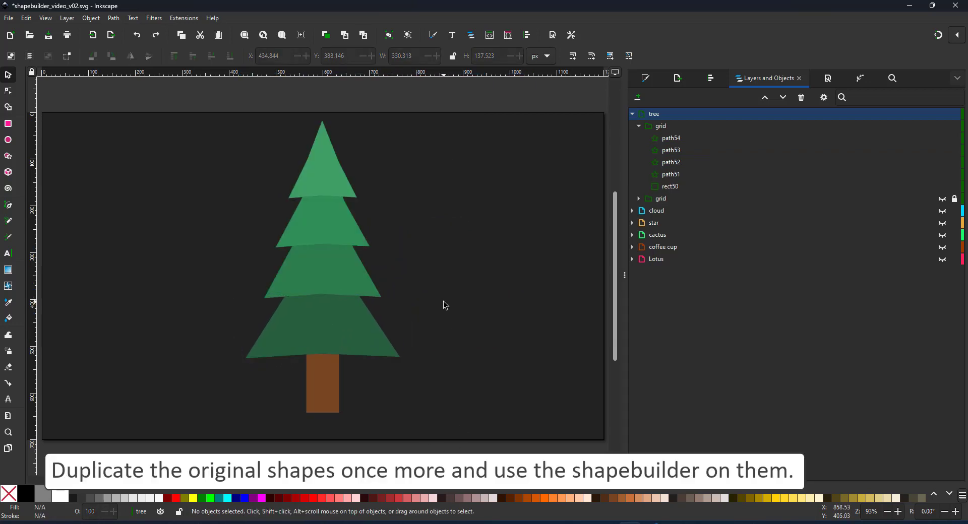
Use the Shape Builder on the five tree shapes to unite all four tiers into one shape, keep the trunk separate, and apply the result
left_click(670, 185)
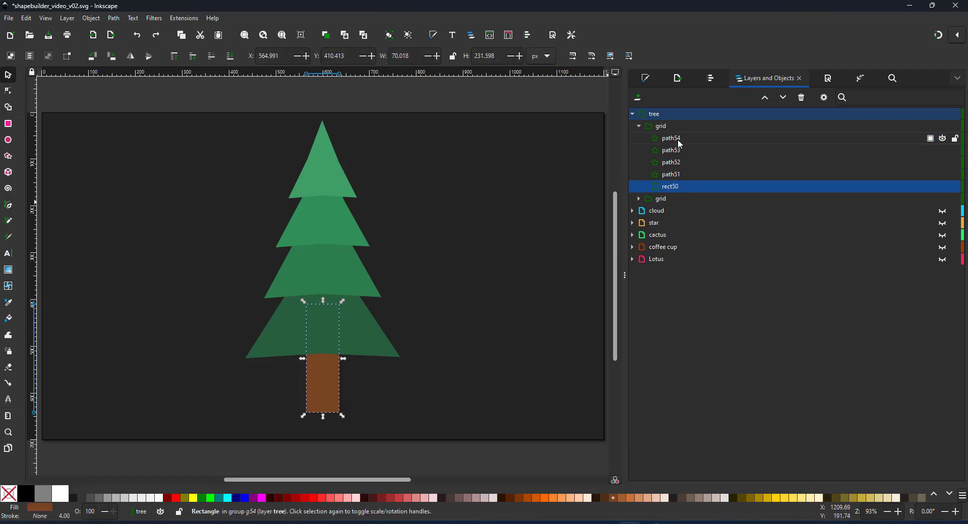
left_click(672, 139, "shift")
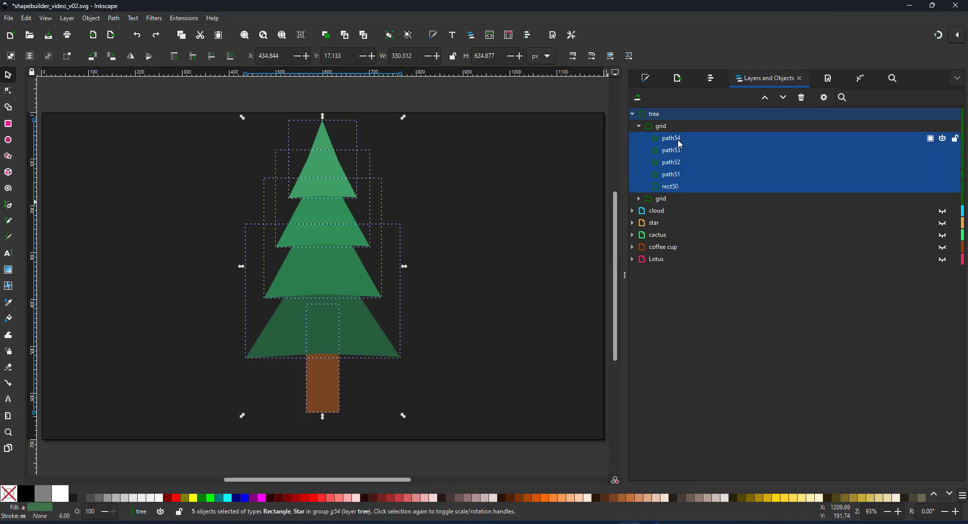
left_click(10, 108)
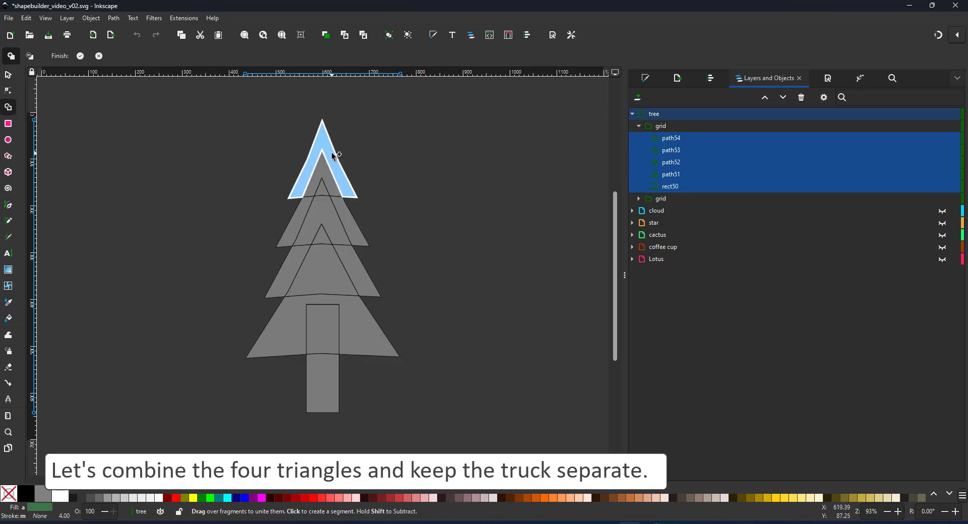
left_click_drag(325, 147, 326, 146)
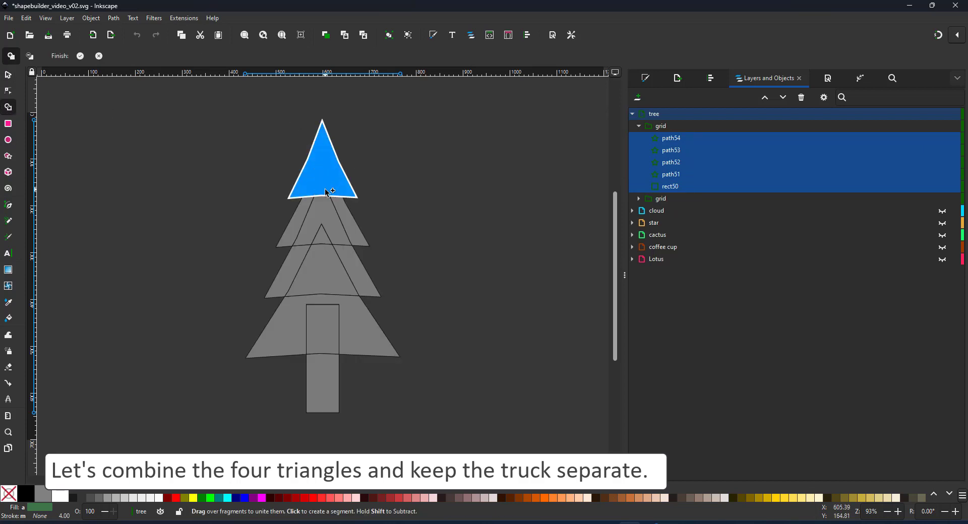
mouse_move(325, 190)
left_mouse_down()
mouse_move(305, 211)
mouse_move(327, 243)
mouse_move(297, 254)
mouse_move(339, 256)
mouse_move(349, 232)
mouse_move(327, 268)
mouse_move(334, 317)
left_mouse_up()
left_click(341, 394)
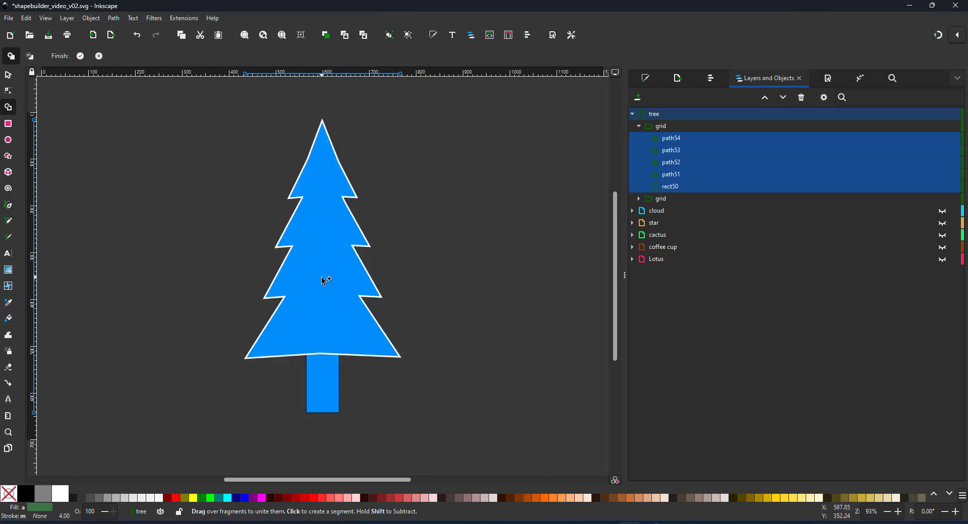
left_click(82, 57)
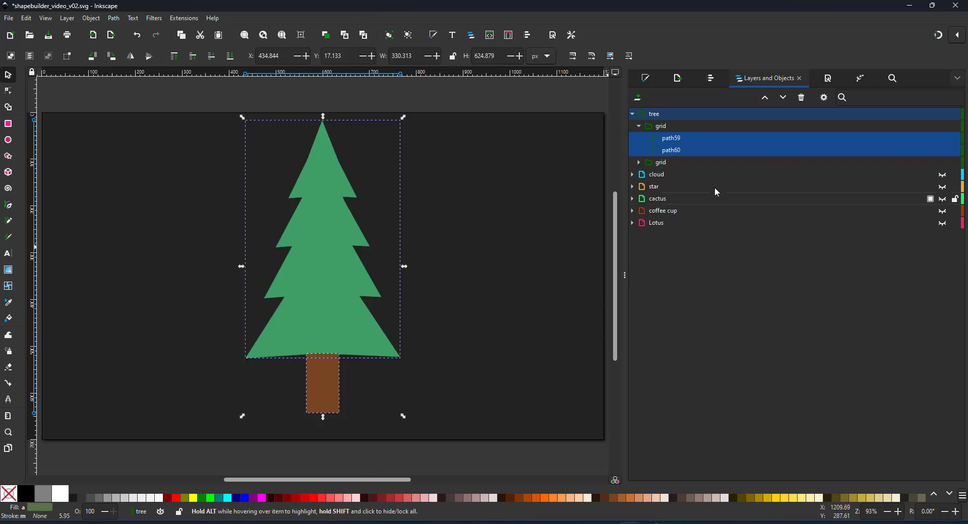
Duplicate the original tree's grid group and hide the previously united copy
left_click(672, 163)
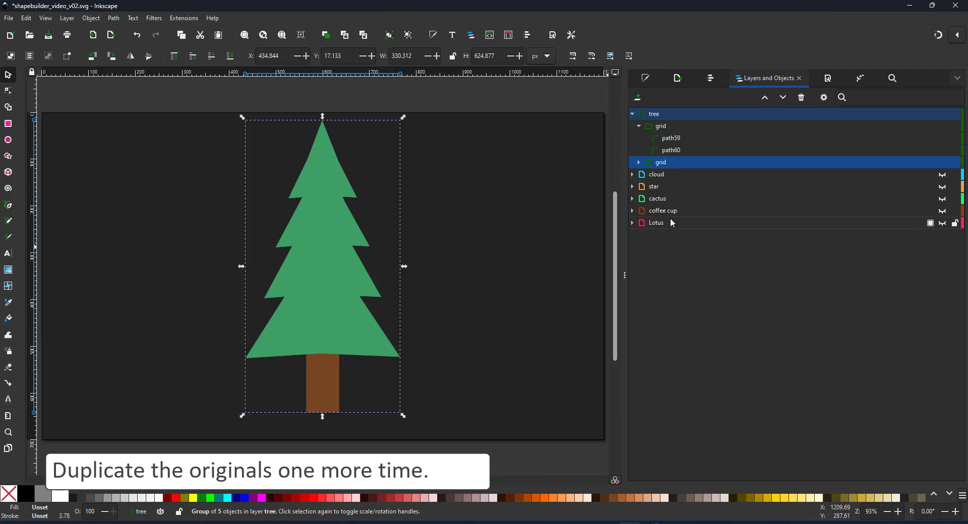
key("ctrl+d")
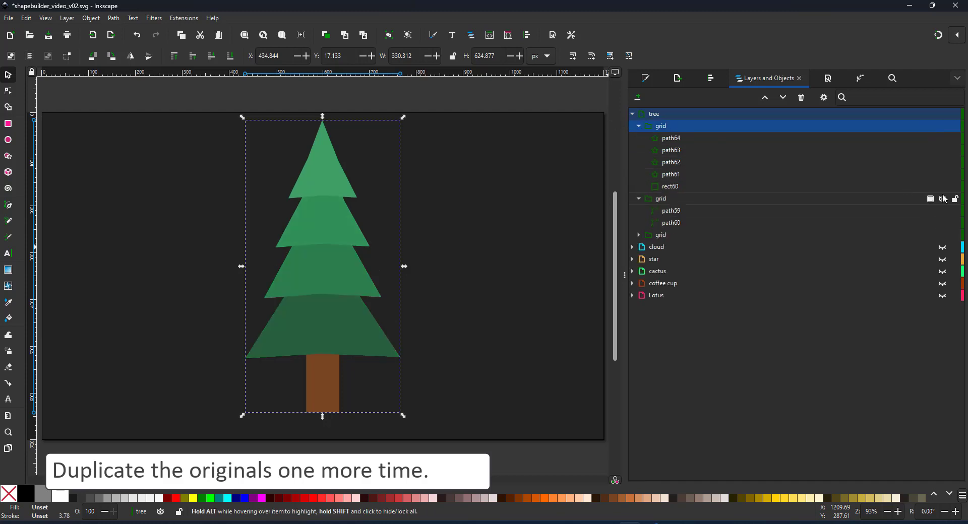
Use the Shape Builder on the duplicated tree shapes to keep the upper tiers' outer fragments separate, unite the lowest tier with the trunk, and apply
left_click(672, 138)
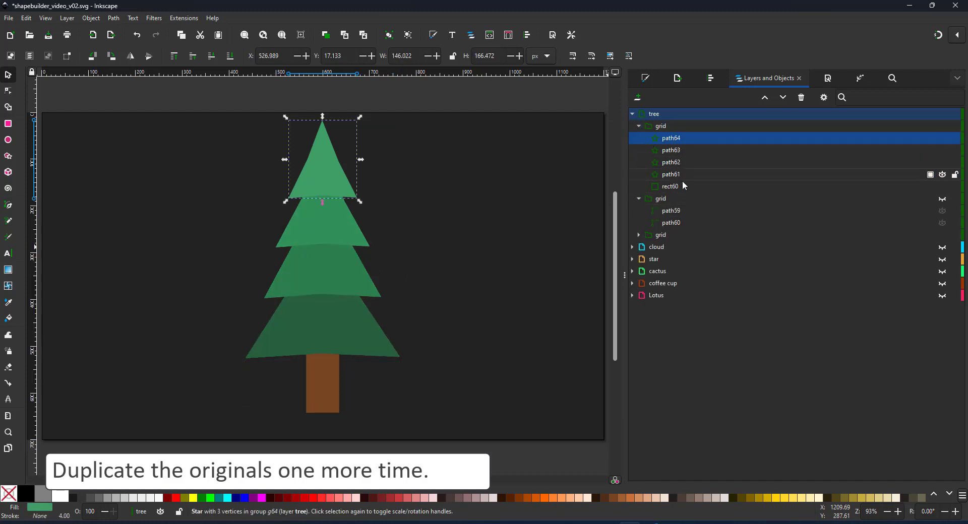
left_click(685, 186, "shift")
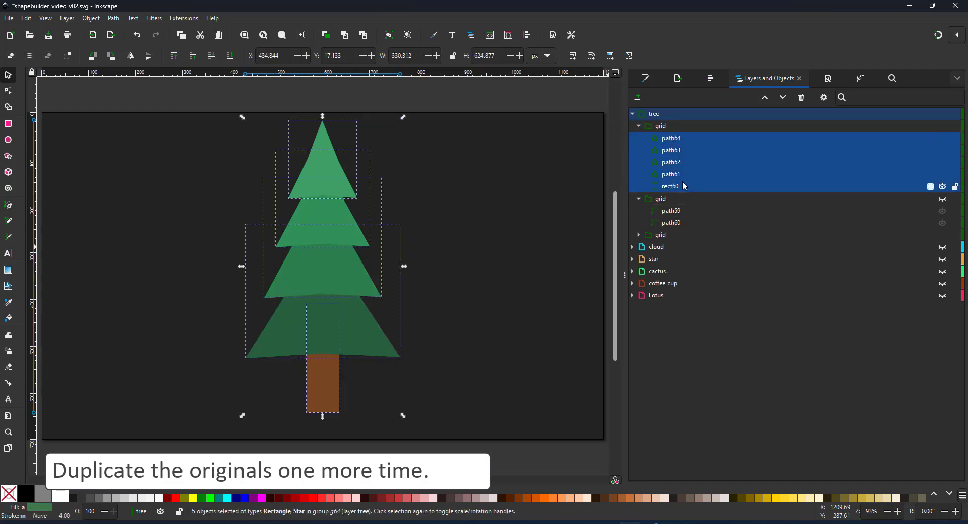
left_click(8, 108)
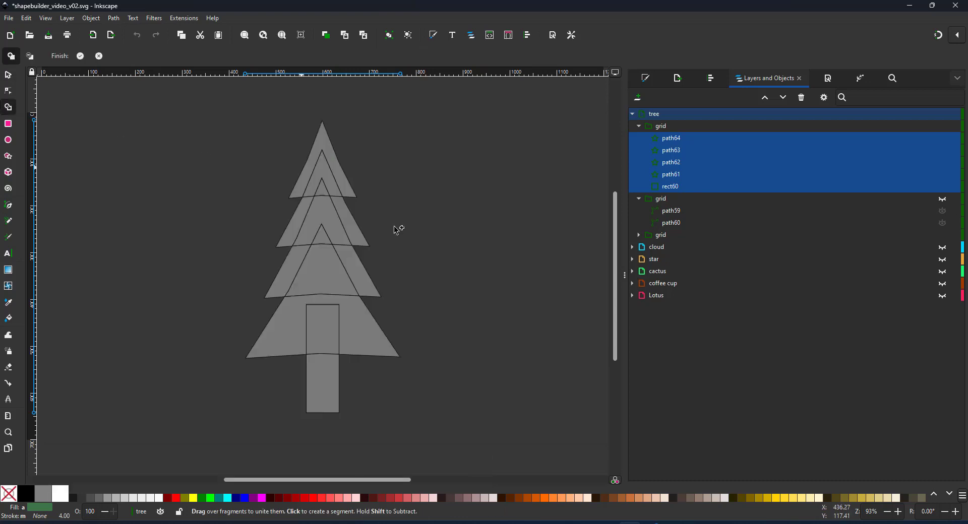
left_click(346, 185)
left_click(353, 216)
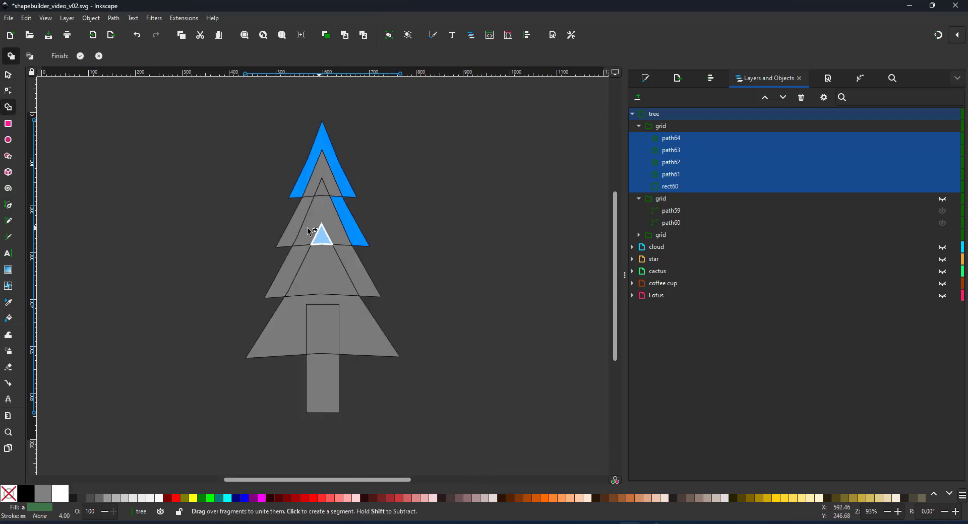
left_click(293, 222)
left_click(284, 272)
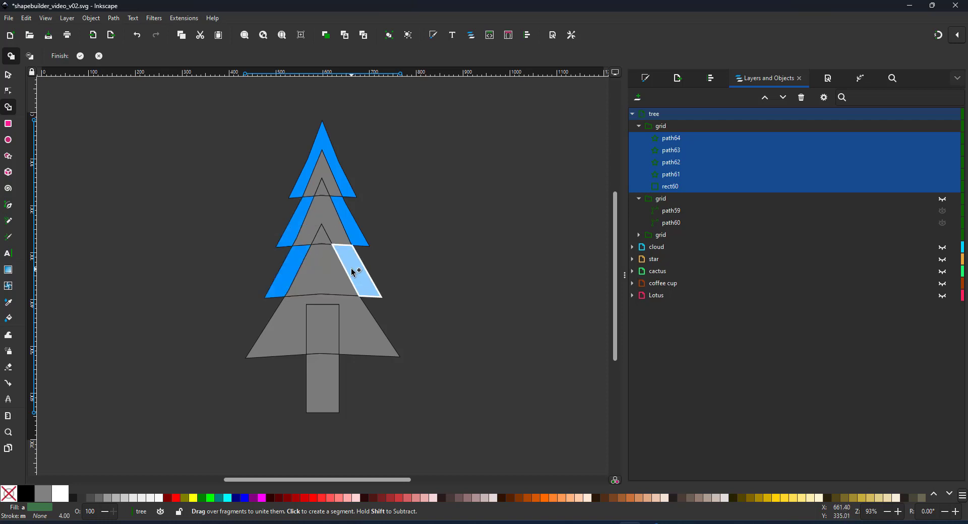
left_click(353, 272)
mouse_move(352, 314)
left_mouse_down()
mouse_move(339, 315)
mouse_move(323, 357)
mouse_move(324, 389)
mouse_move(348, 370)
left_mouse_up()
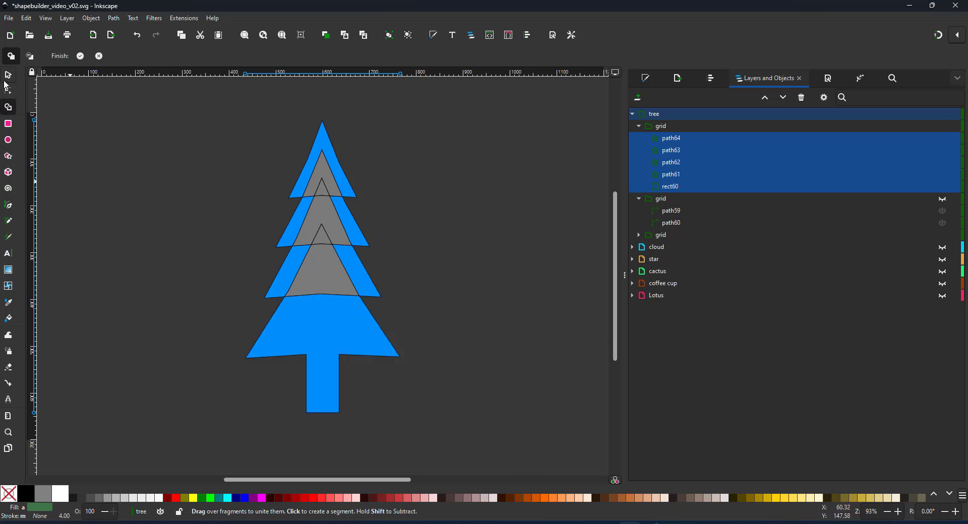
left_click(83, 58)
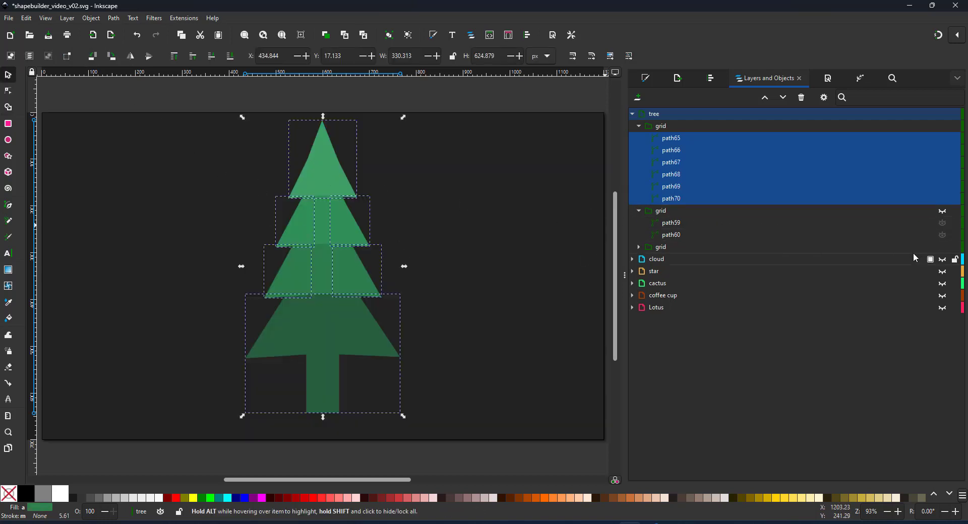
Hide the original tree group and combine the six resulting fragments into one path with Union
left_click(943, 248)
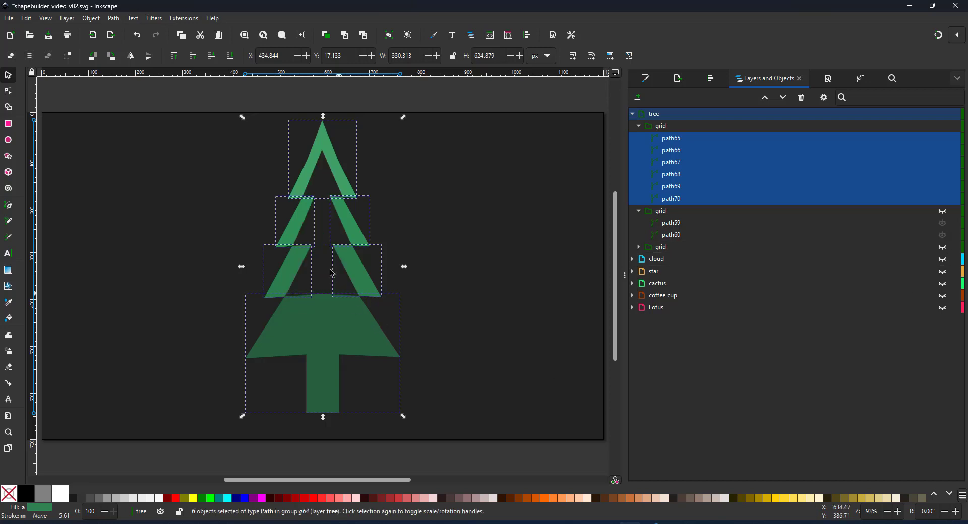
left_click(91, 19)
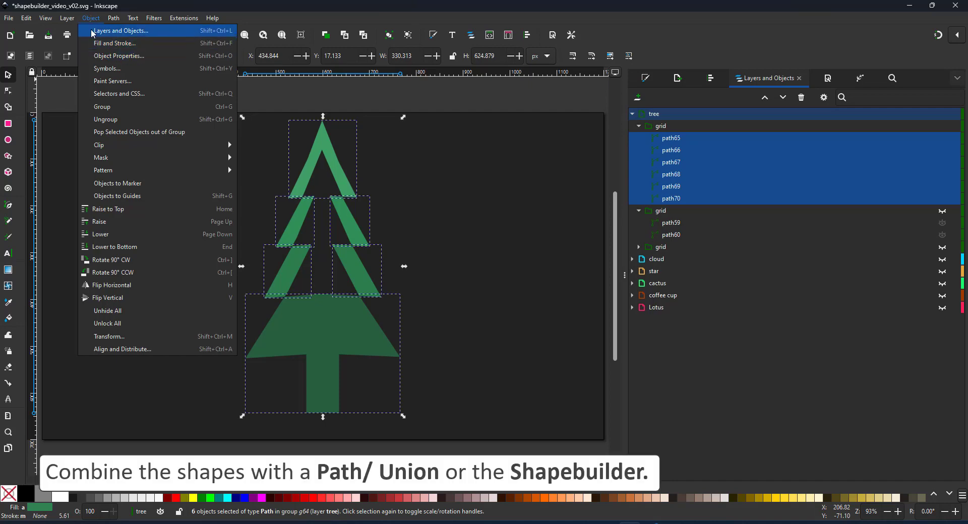
mouse_move(110, 21)
left_click(122, 72)
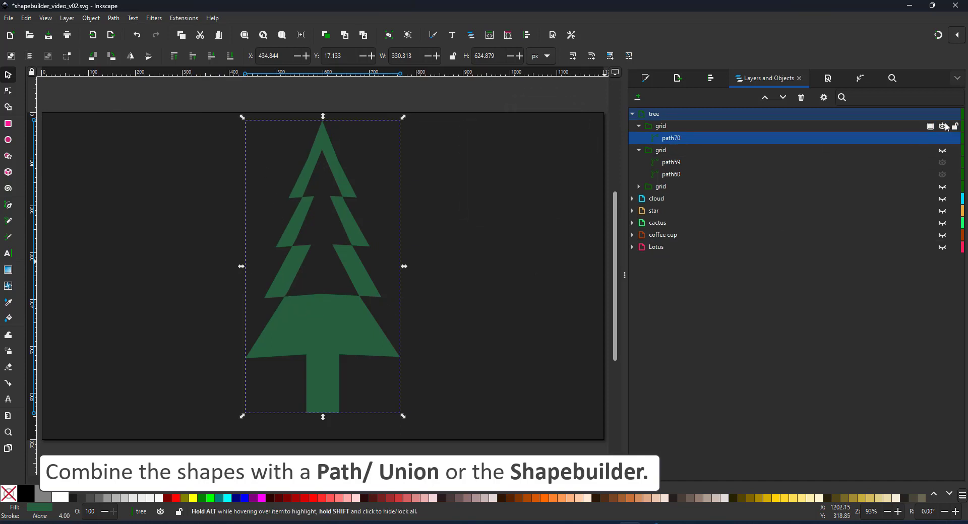
Hide the unioned tree, duplicate the original tree group to the top of the tree layer, and leave only this copy visible
left_click(943, 127)
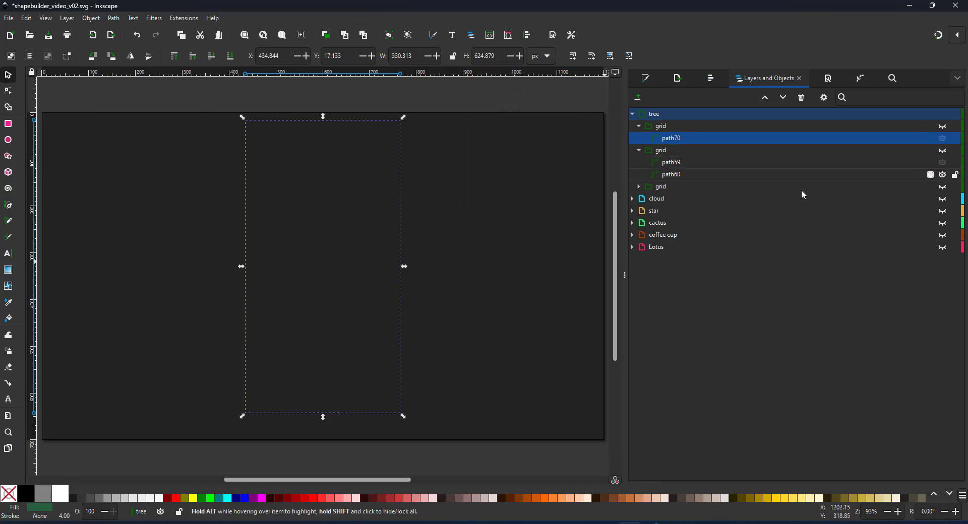
left_click(689, 195)
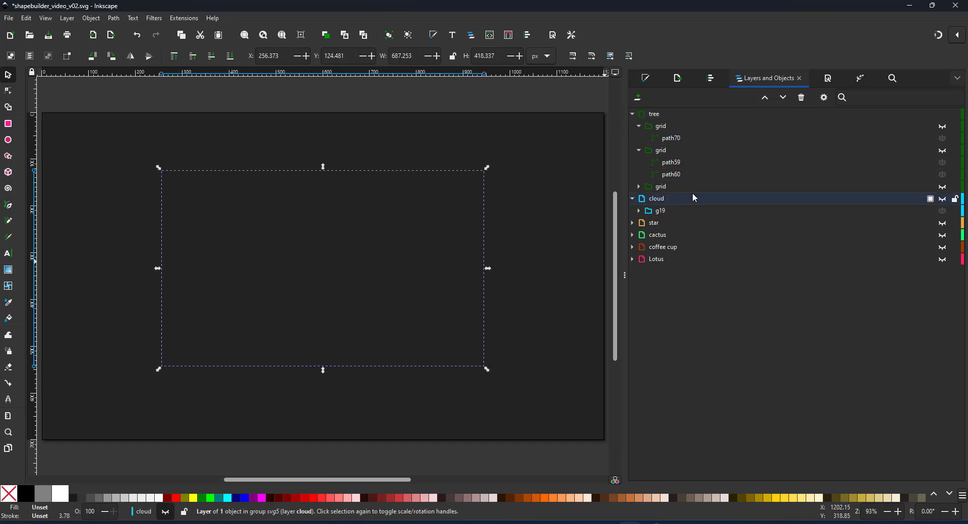
left_click(686, 187)
left_click_drag(691, 191, 900, 124)
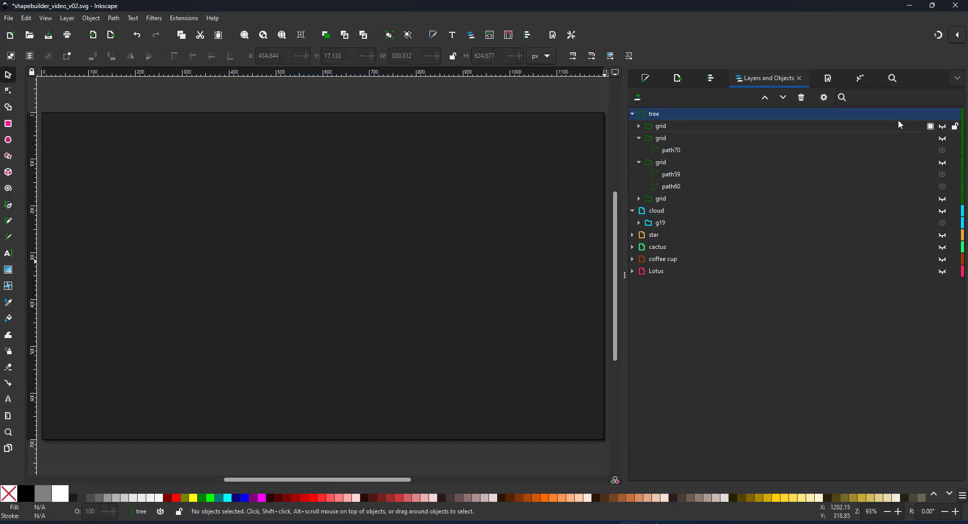
left_click(943, 127)
left_click(639, 126)
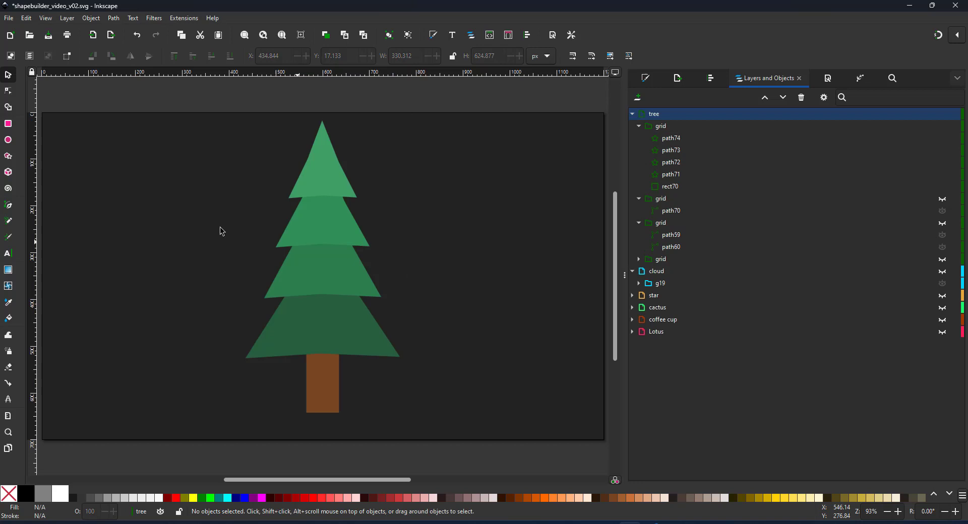
Use the Shape Builder on the four triangles and the trunk to unite everything into a single tree shape, and apply the result
left_click(675, 138)
left_click(669, 187, "shift")
left_click(8, 107)
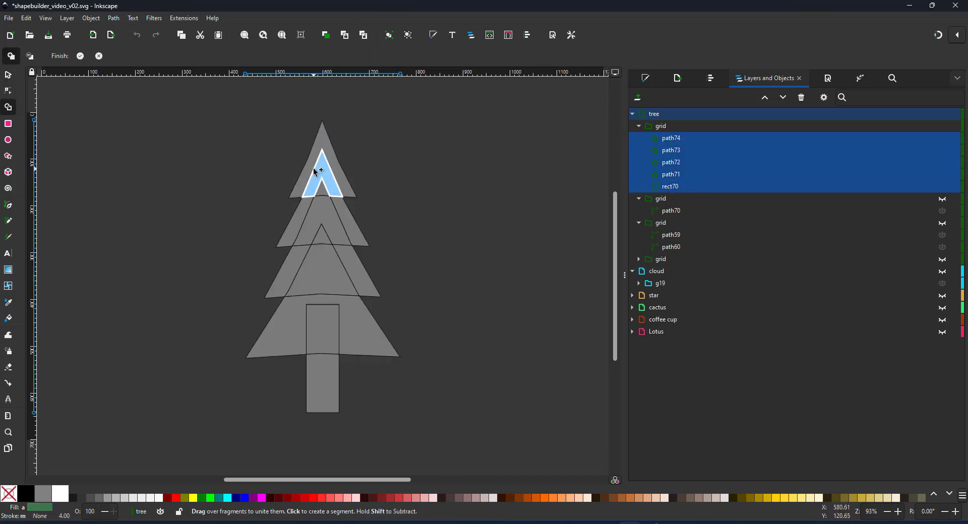
mouse_move(314, 171)
left_mouse_down()
mouse_move(327, 187)
mouse_move(335, 353)
mouse_move(323, 403)
left_mouse_up()
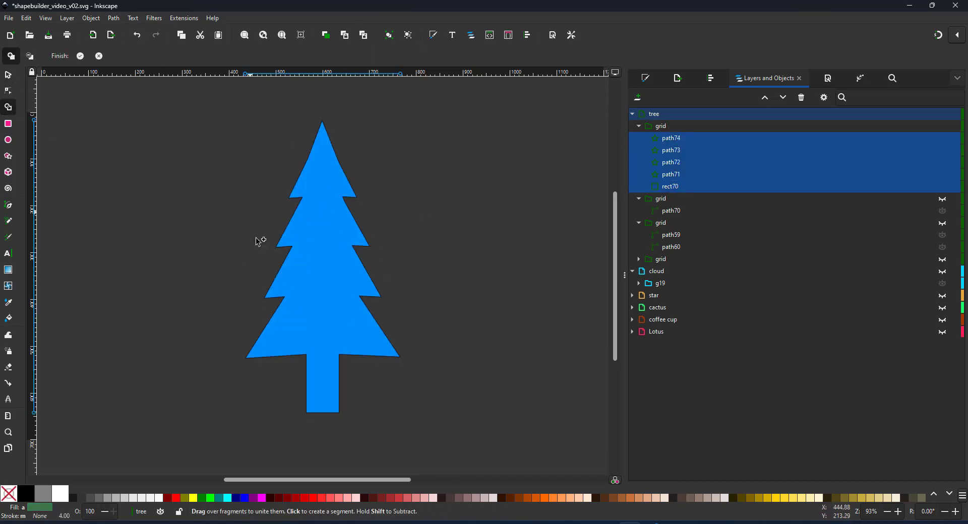
left_click(80, 56)
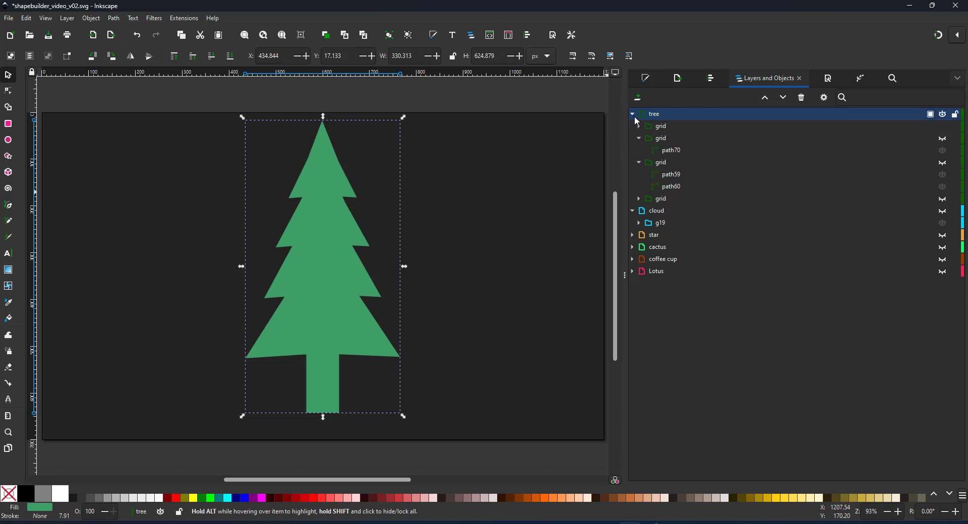
Hide the tree layer, show the cloud layer, and examine the circles and rounded rectangle in its group
left_click(633, 114)
left_click(943, 114)
left_click(943, 126)
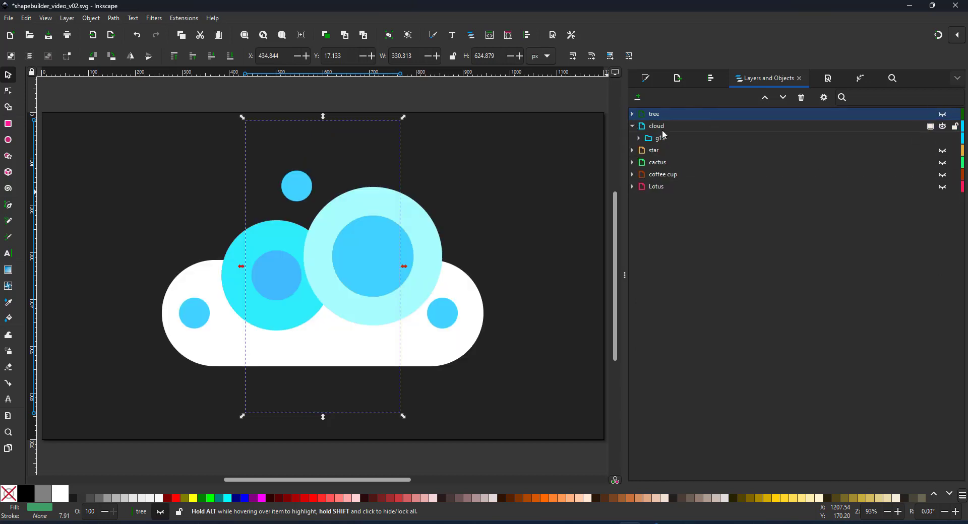
left_click(638, 138)
left_click(672, 149)
left_click(670, 177)
left_click(673, 211)
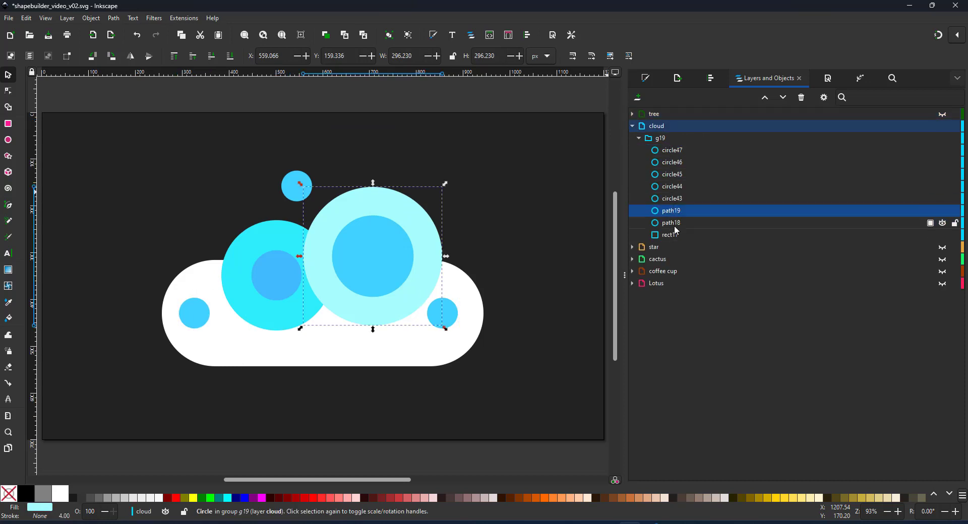
left_click(673, 234)
Rename the cloud's group as "grid" and duplicate it
double_click(661, 139)
type("gi")
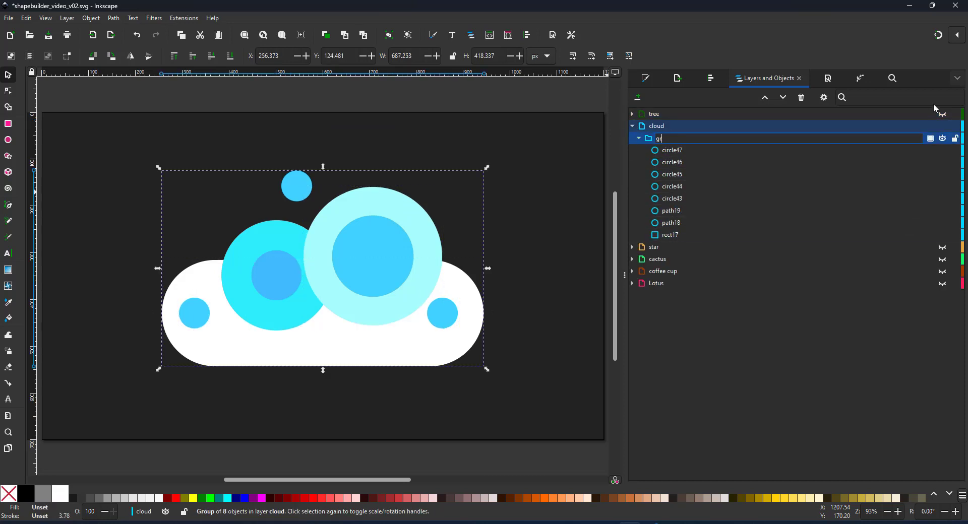
type("id")
key("Return")
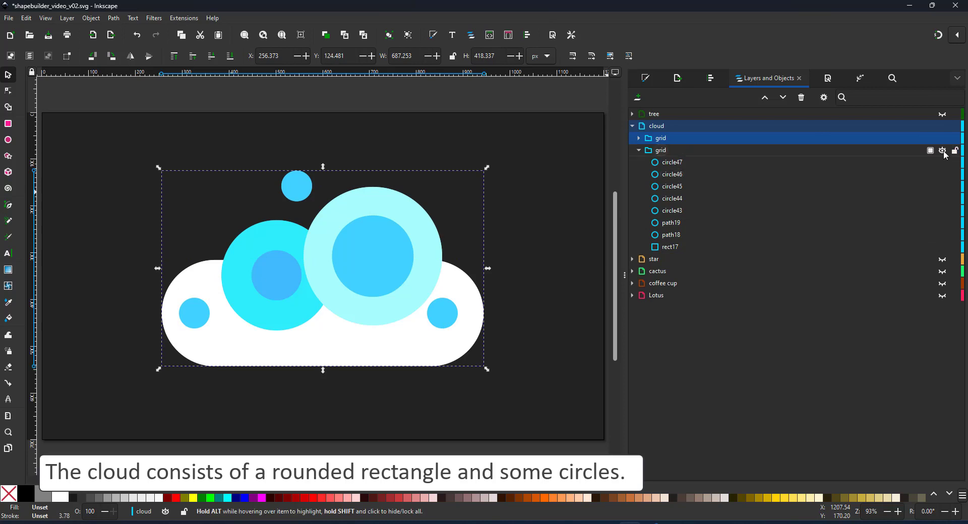
Hide and lock the original cloud group, collapse it, and expand the duplicate
left_click(943, 151)
left_click(954, 151)
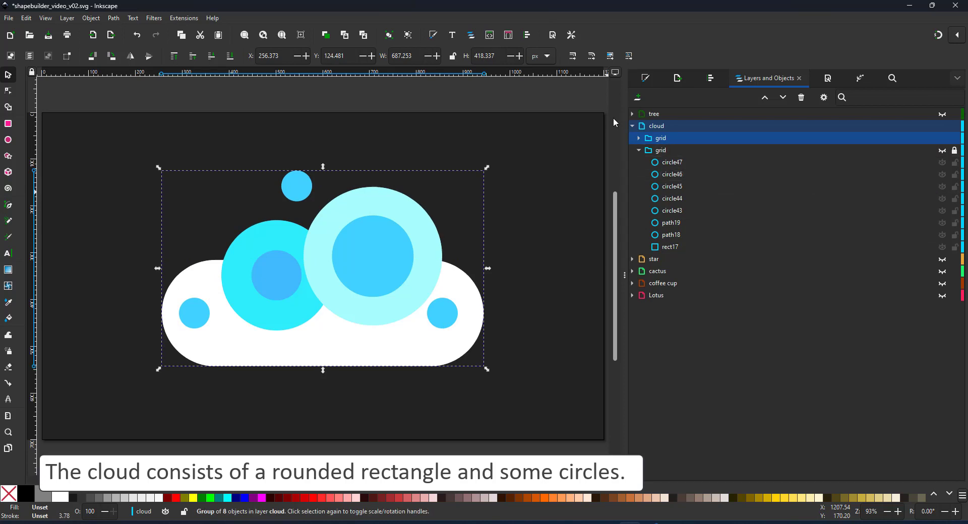
left_click(639, 151)
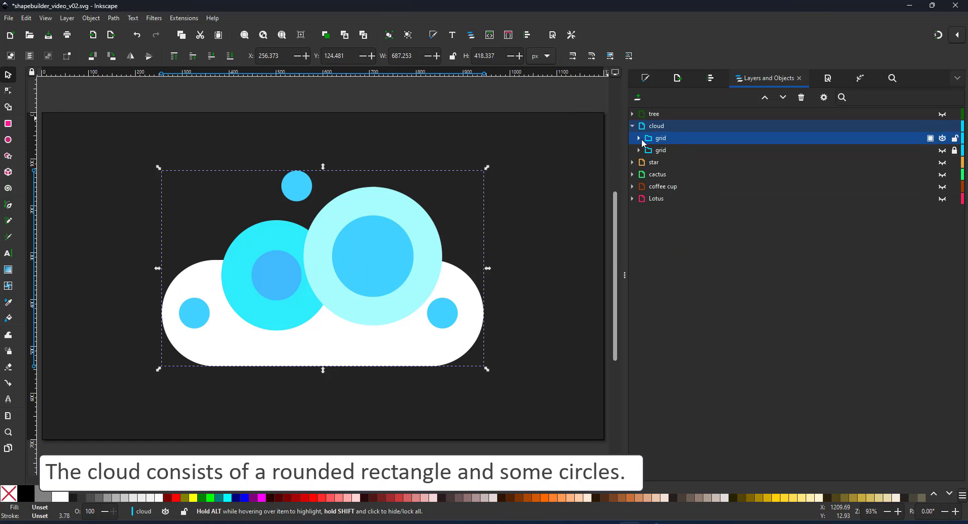
left_click(639, 138)
left_click(679, 151)
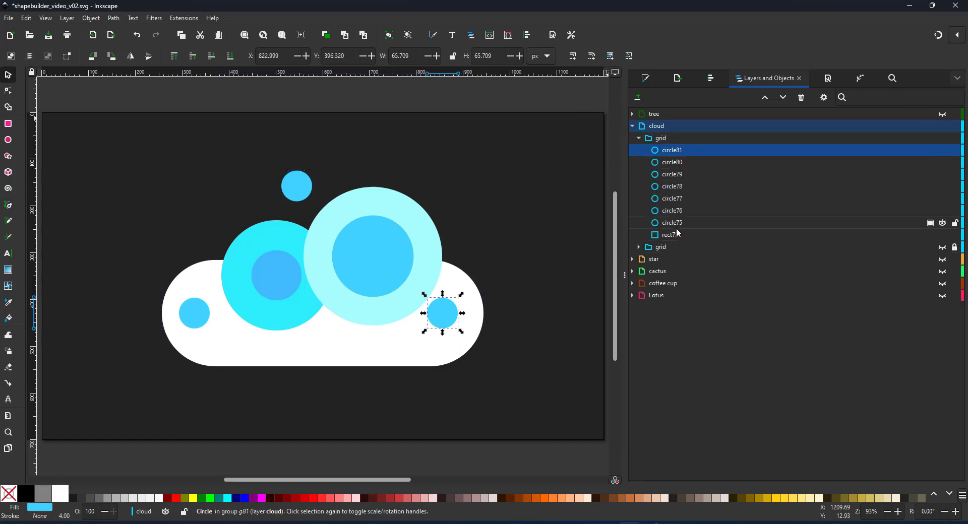
left_click(676, 226, "shift")
left_click(670, 235, "ctrl")
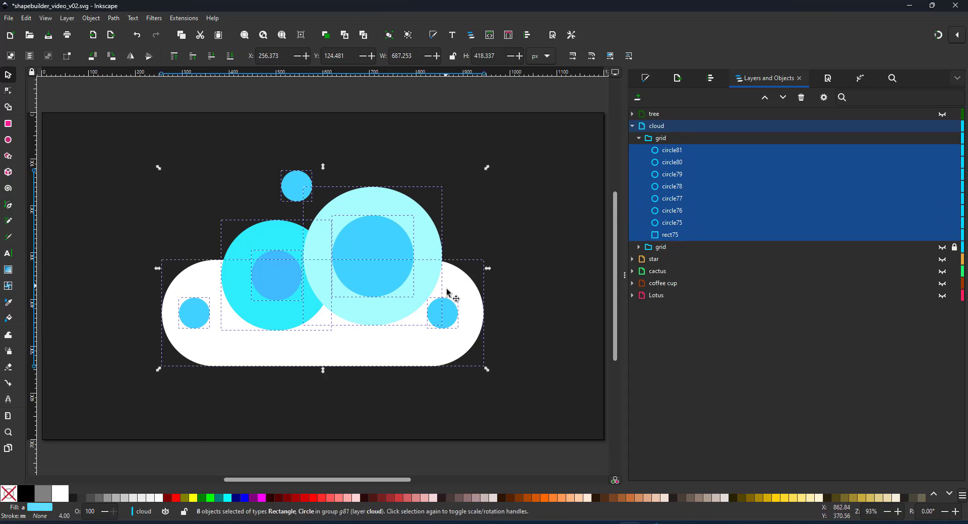
left_click(198, 316)
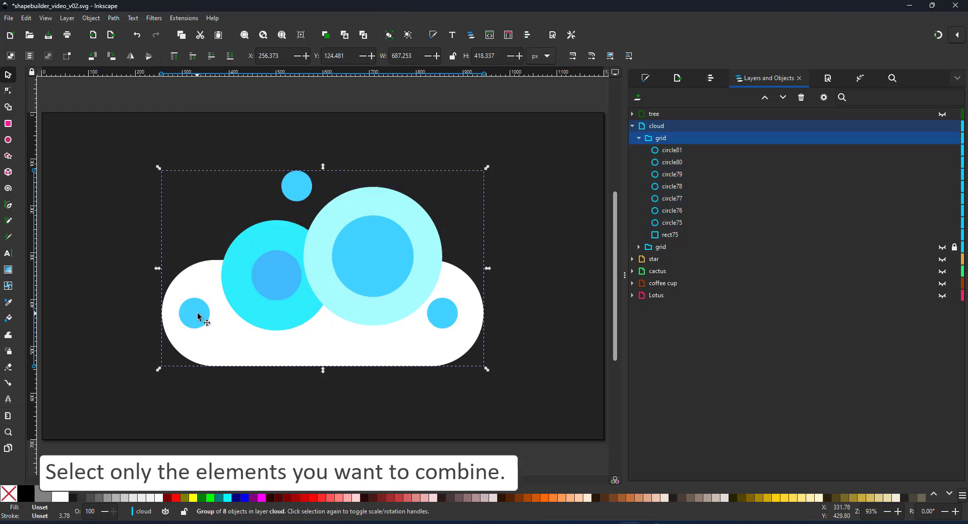
key("Escape")
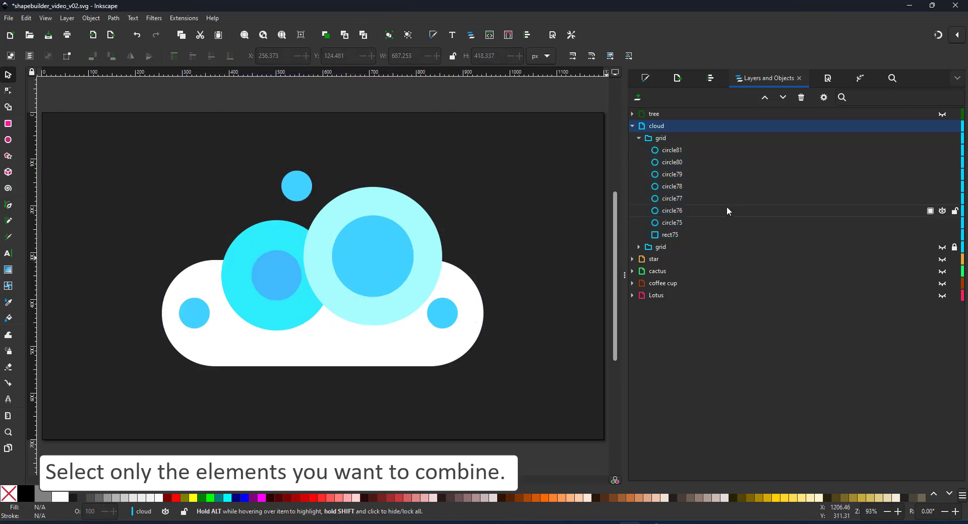
Use the Shape Builder on the rounded rectangle, the two large circles and the right inner circle to unite them into one cloud, and apply
left_click(678, 222)
left_click(679, 211, "shift")
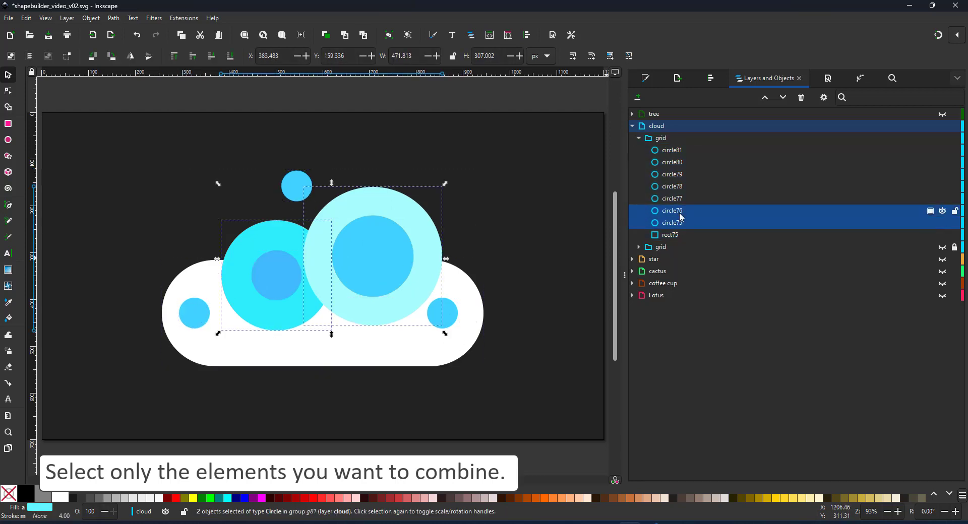
left_click(679, 201, "shift")
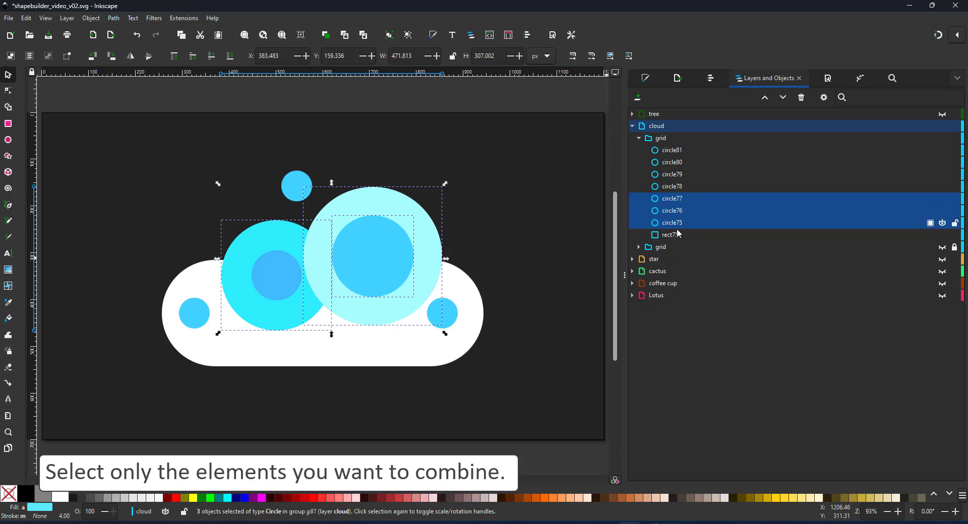
left_click(680, 226, "ctrl")
left_click(678, 223, "shift")
left_click(673, 235, "shift")
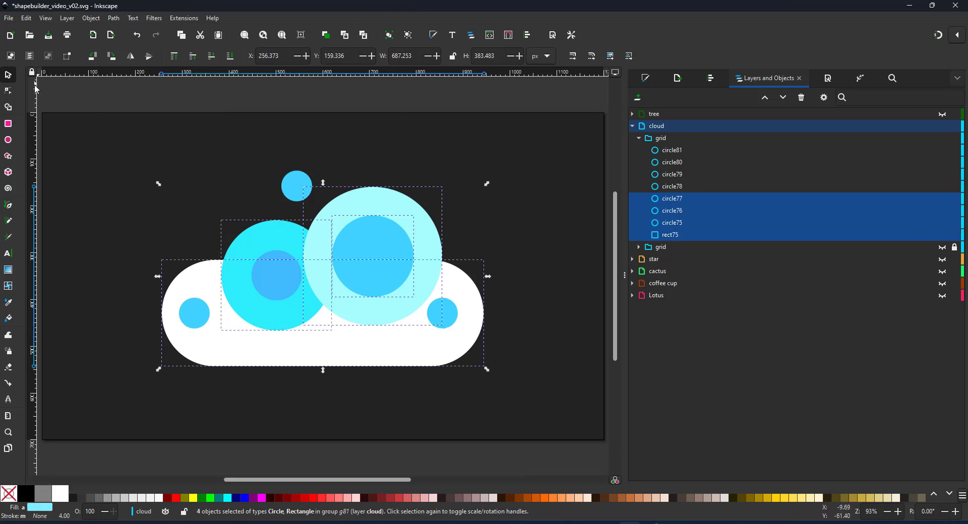
left_click(12, 108)
mouse_move(217, 299)
left_mouse_down()
mouse_move(306, 253)
mouse_move(384, 234)
mouse_move(365, 261)
mouse_move(327, 274)
mouse_move(341, 291)
mouse_move(384, 298)
mouse_move(276, 217)
left_mouse_up()
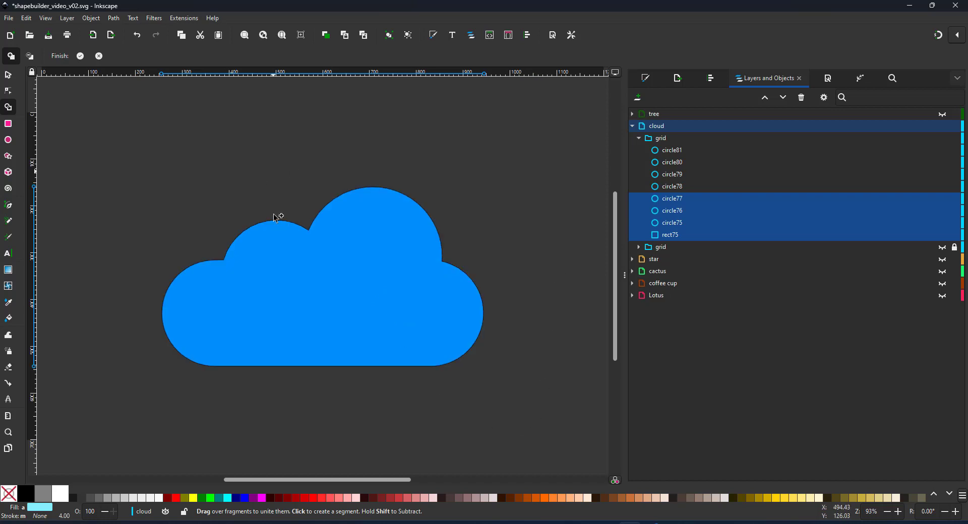
left_click(80, 58)
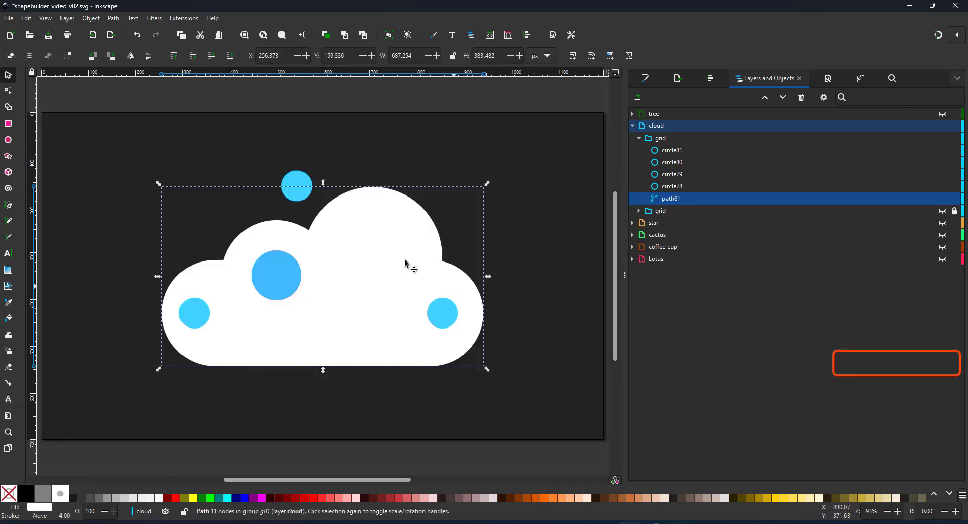
Hide the four leftover small circles in the united cloud's group
left_click(686, 187)
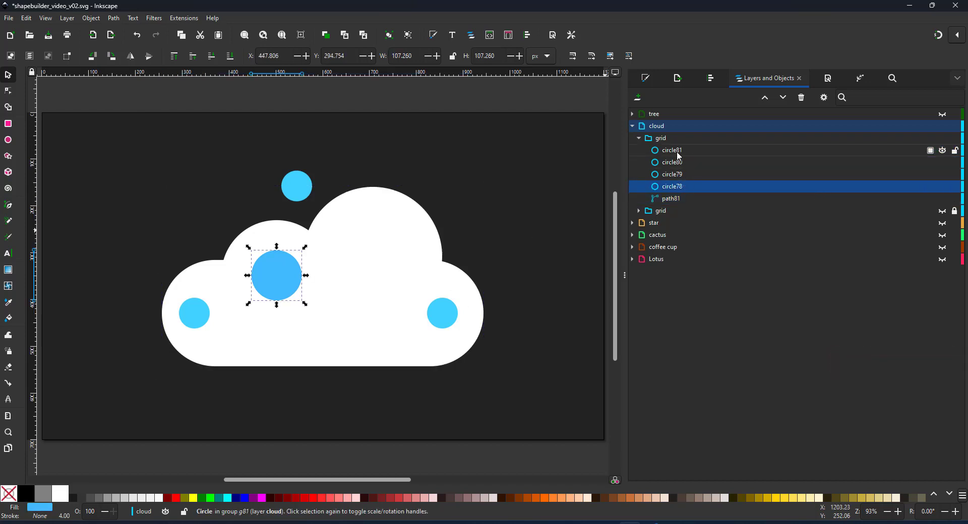
left_click(673, 150, "shift")
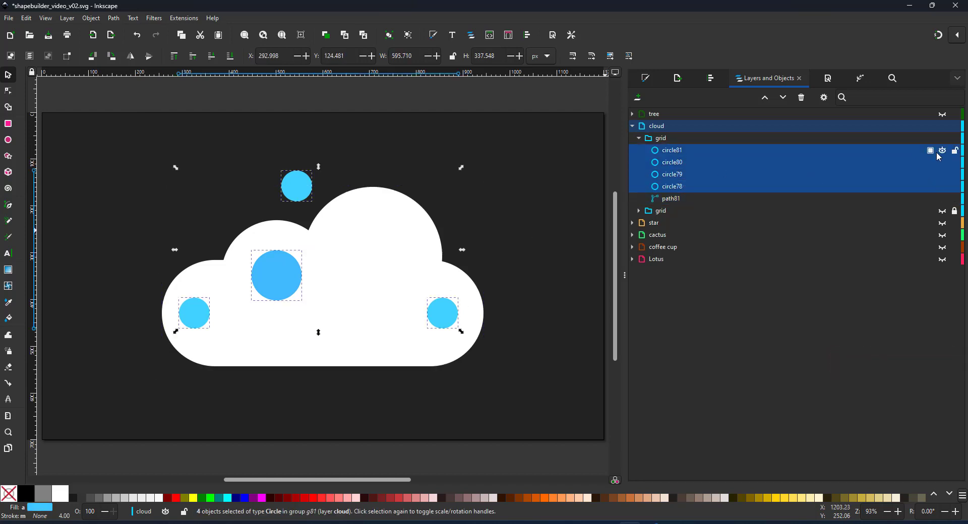
left_click(942, 151)
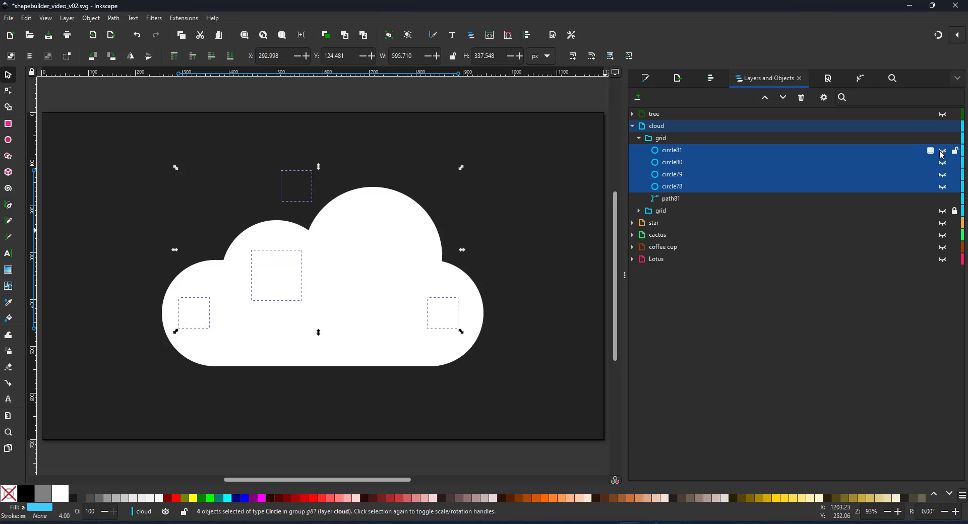
left_click(564, 289)
Duplicate the hidden original cloud group and make the duplicate visible
left_click(687, 212)
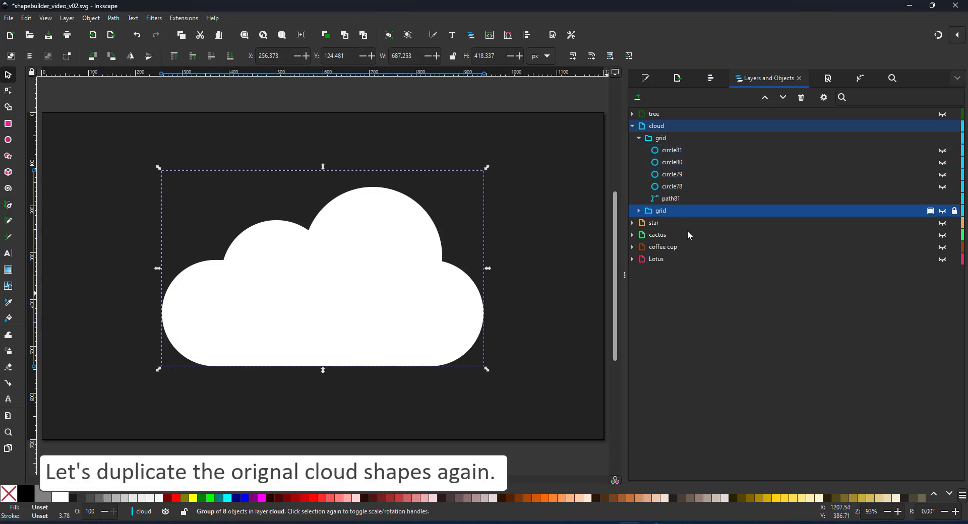
key("ctrl+d")
left_click(941, 139)
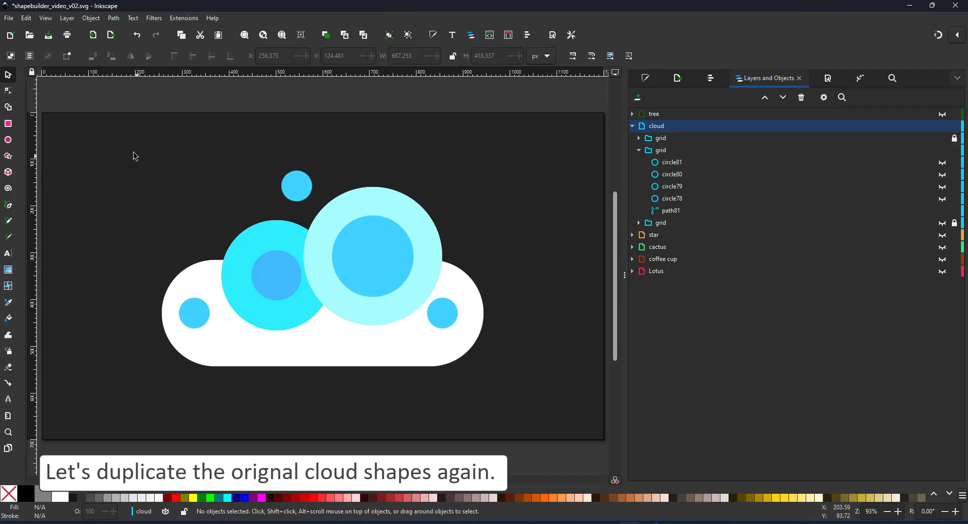
Hide the united cloud's group and select all the circles and the rounded rectangle in the new duplicate
left_click_drag(131, 153, 510, 376)
left_click(639, 138)
left_click(672, 150)
left_click(670, 235, "shift")
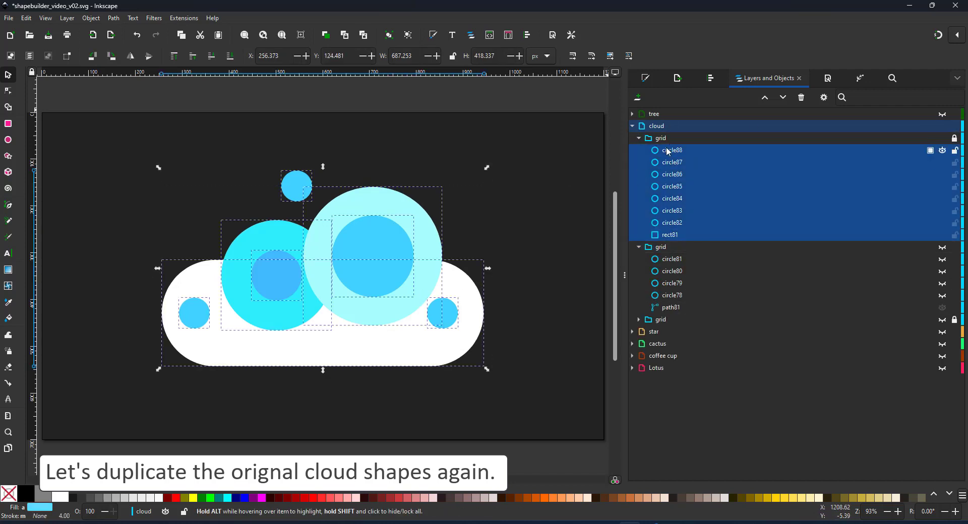
Start the Shape Builder in delete mode and remove the small circle above the cloud
left_click(9, 107)
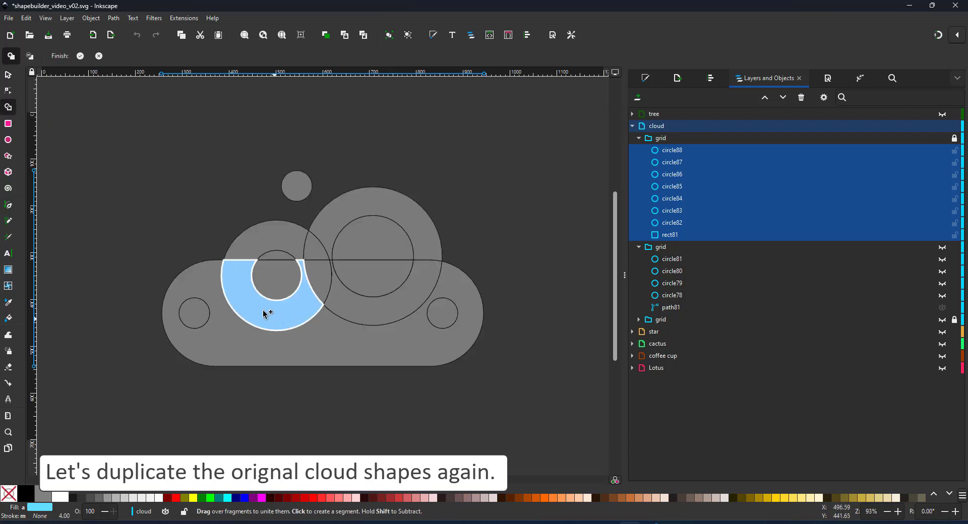
left_click(30, 56)
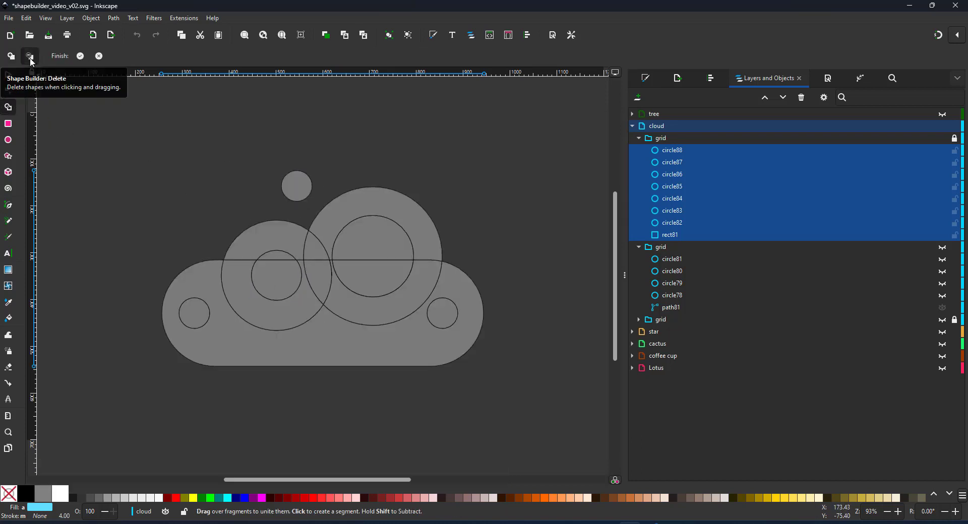
left_click(291, 189)
Delete the small circles at the cloud's two lower ends and undo both deletions
left_click(194, 313)
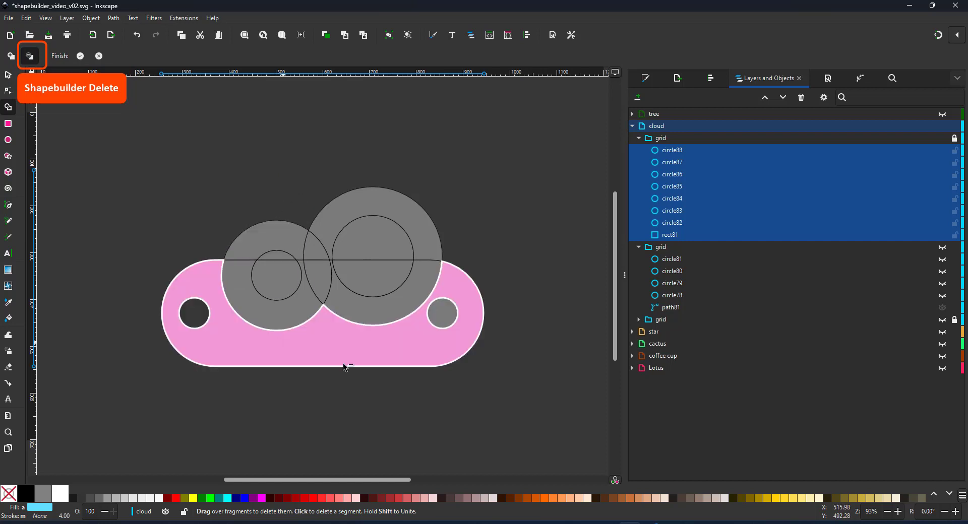
left_click(441, 313)
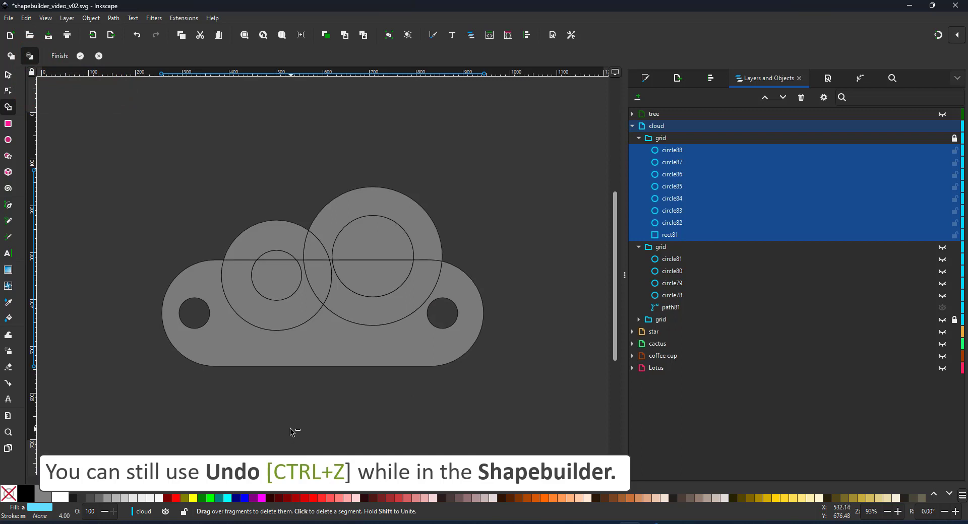
key("ctrl+z")
key("ctrl+z")
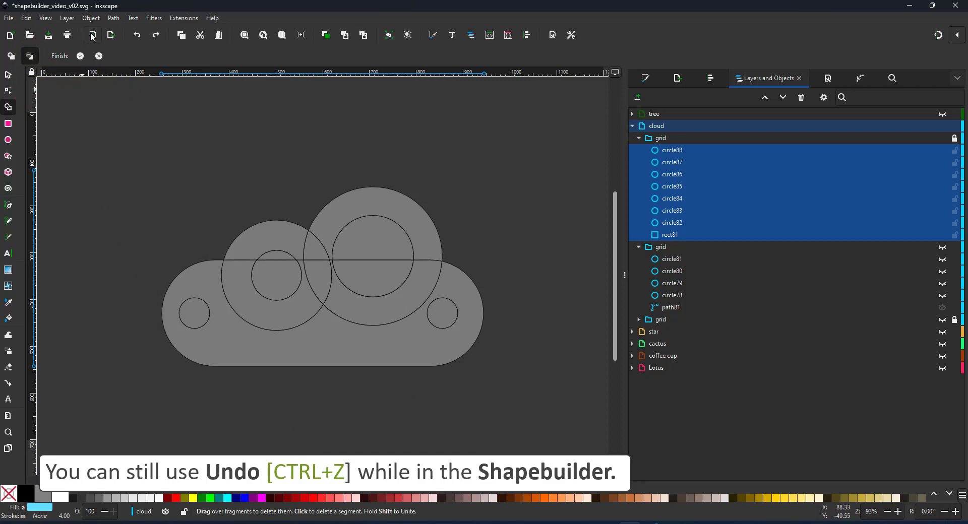
Unite all remaining cloud fragments, including the inner circles, into a single shape and apply the Shape Builder
left_click(11, 56)
mouse_move(190, 287)
left_mouse_down()
mouse_move(192, 309)
mouse_move(248, 300)
mouse_move(279, 249)
mouse_move(336, 286)
mouse_move(389, 245)
mouse_move(372, 240)
mouse_move(437, 312)
left_mouse_up()
left_click(80, 56)
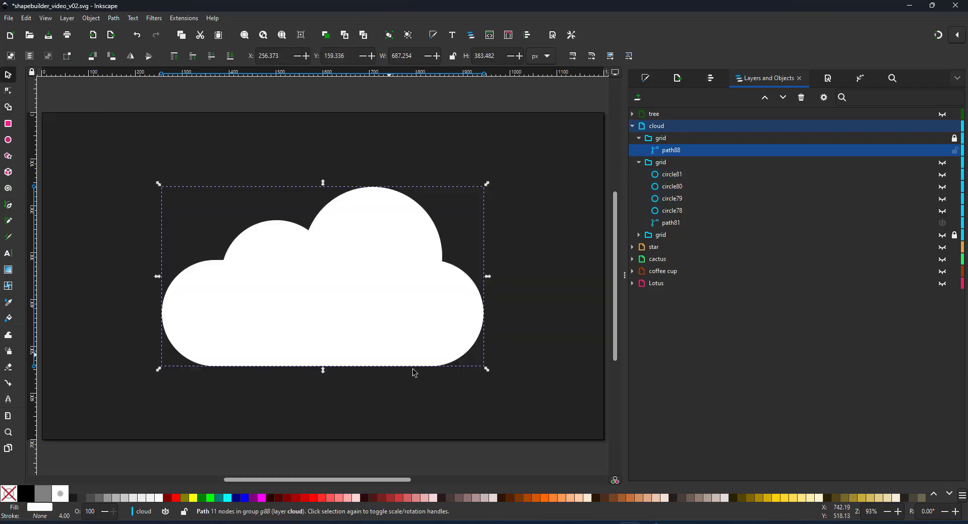
Collapse and hide the cloud layer and show the star layer
left_click(632, 126)
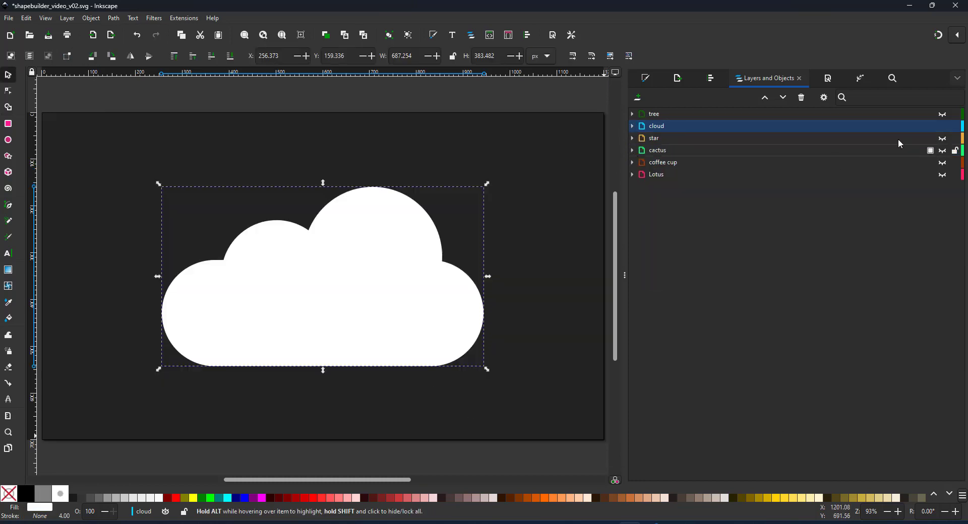
left_click(942, 126)
left_click(942, 139)
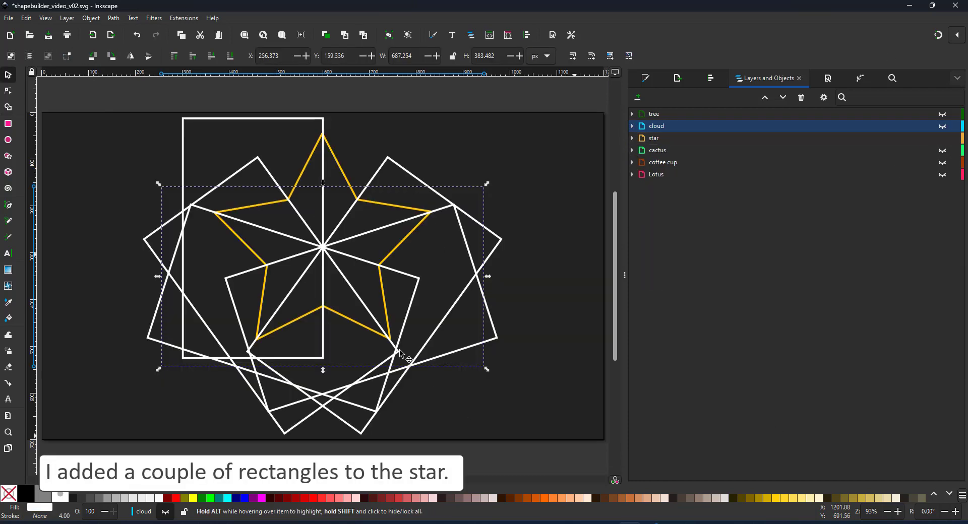
Duplicate the star's grid group, hide the original, and expand the duplicate
left_click(338, 168)
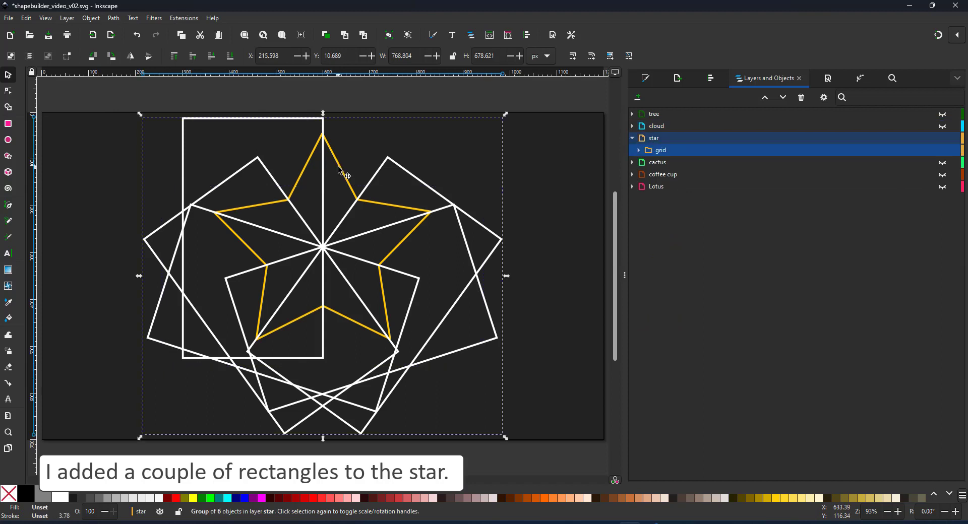
left_click(639, 150)
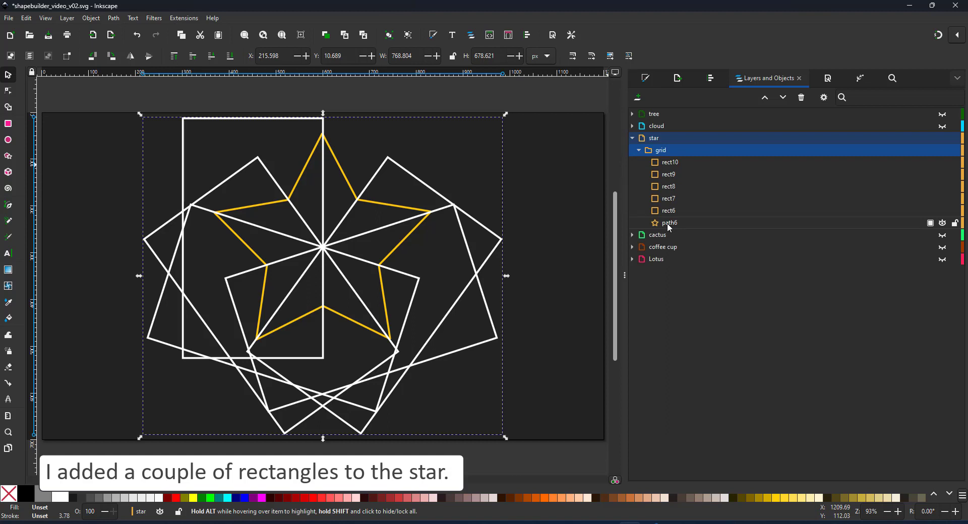
left_click(660, 149)
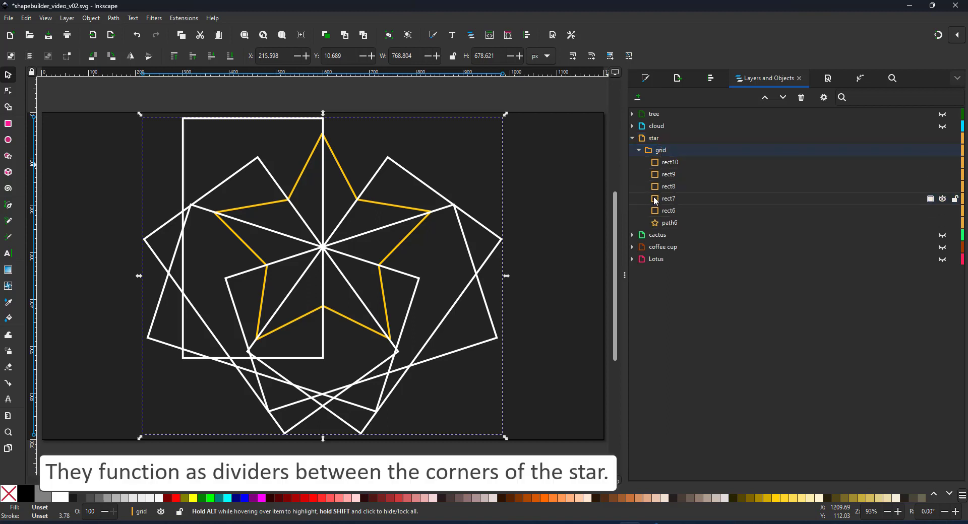
key("ctrl+d")
left_click(734, 161)
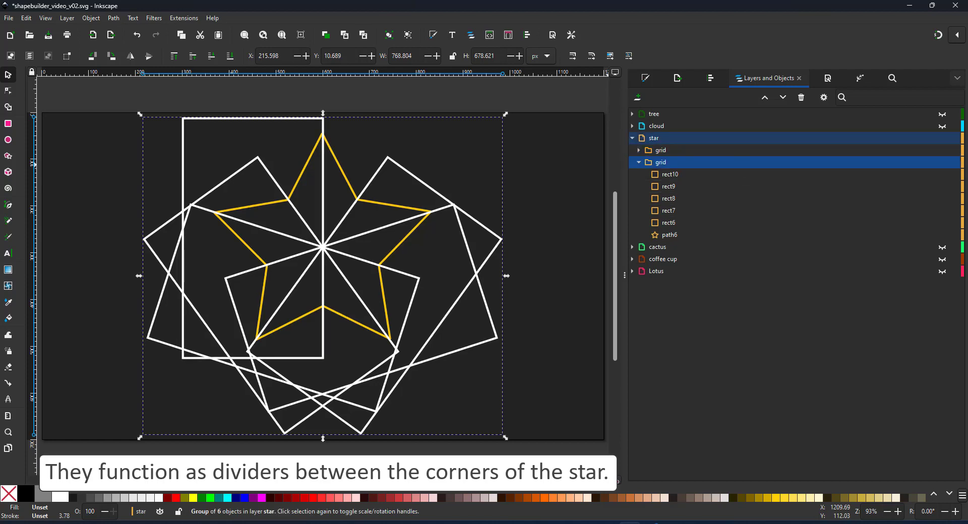
left_click(943, 163)
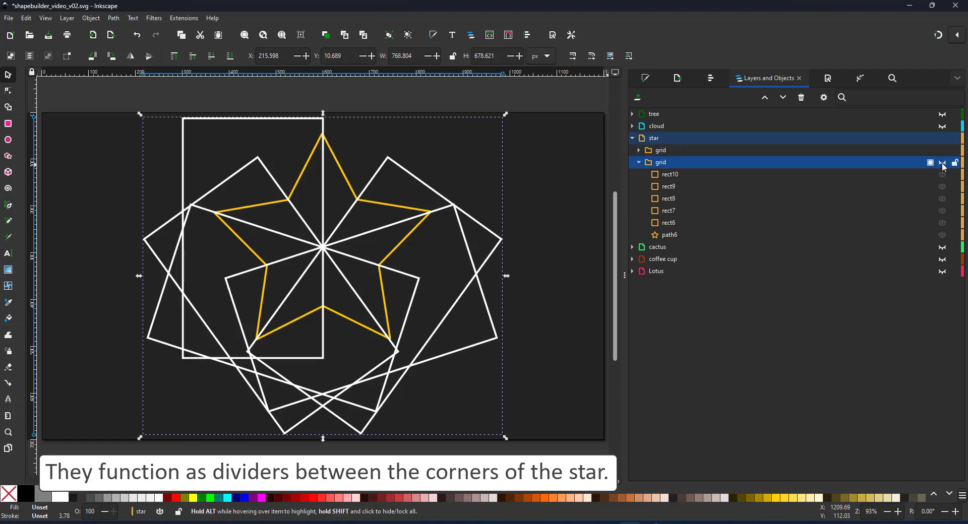
left_click(645, 151)
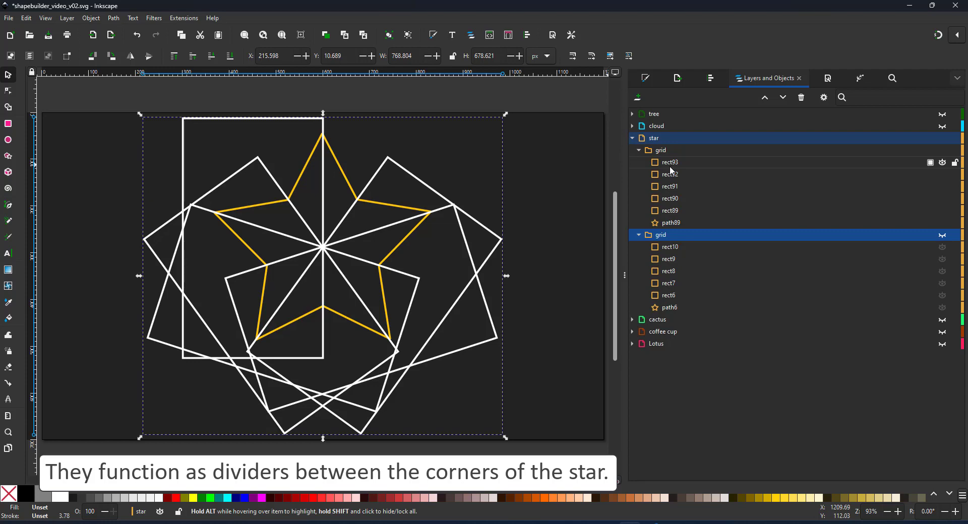
Use the Shape Builder on the duplicate's star and five rectangles to keep only the star's ten separate segments, and apply
left_click(671, 163)
left_click(677, 224, "shift")
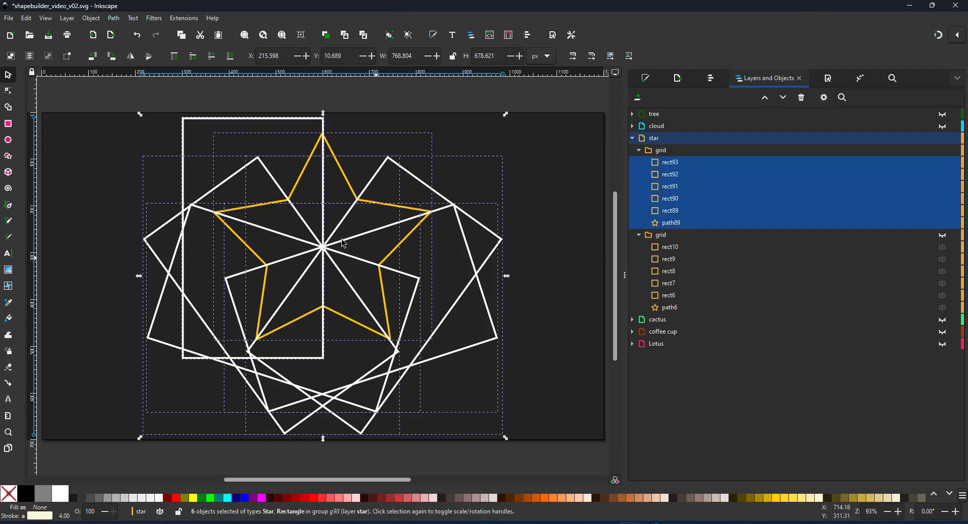
left_click(9, 110)
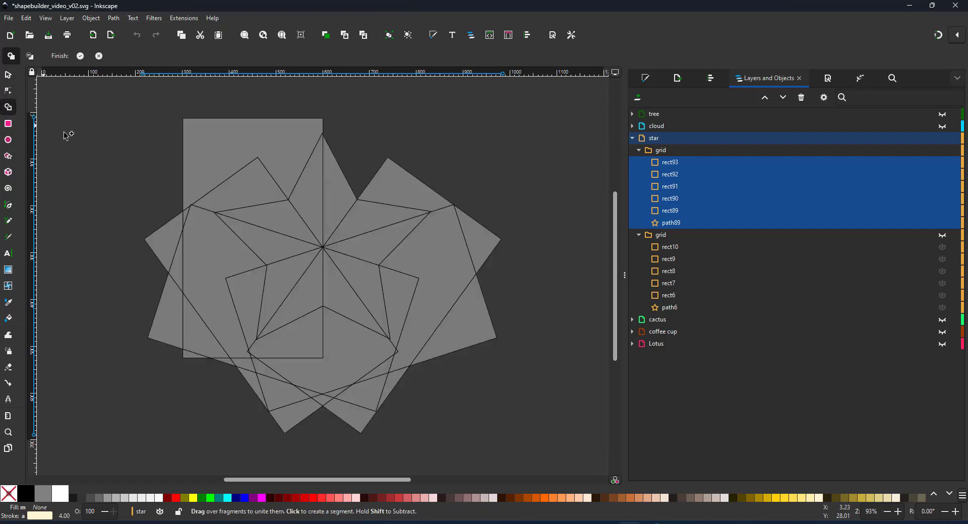
mouse_move(318, 193)
left_mouse_down()
mouse_move(371, 249)
mouse_move(347, 296)
mouse_move(302, 298)
mouse_move(281, 276)
mouse_move(287, 220)
mouse_move(300, 224)
left_mouse_up()
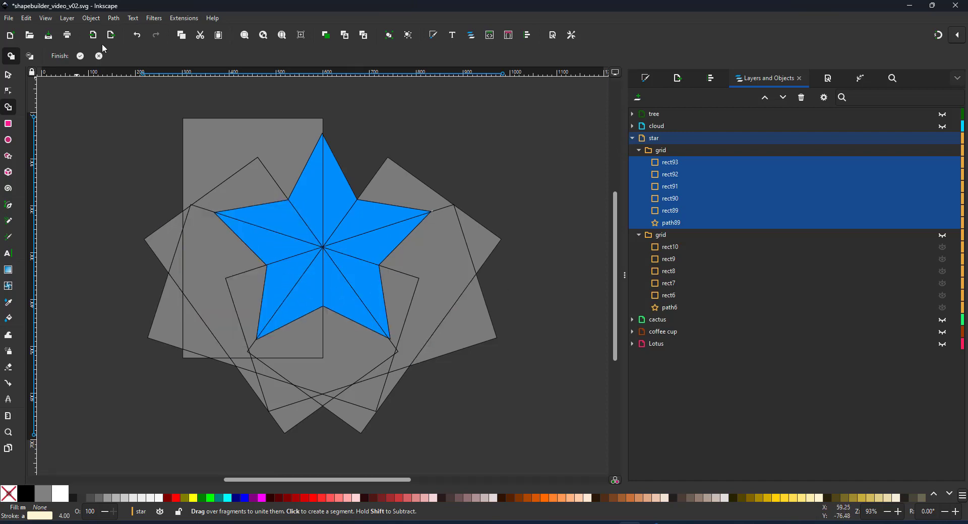
key("Return")
Fill the star segments with golden yellow and remove their stroke
left_click(193, 498)
left_click(647, 82)
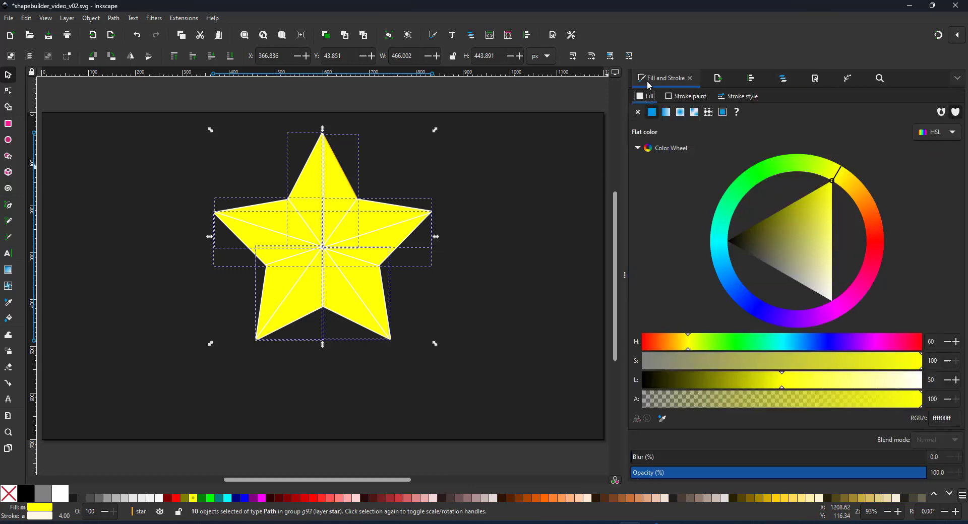
left_click(847, 184)
left_click(676, 95)
left_click(638, 112)
Ungroup the star's ten segments so they sit directly in the star layer
left_click(330, 189)
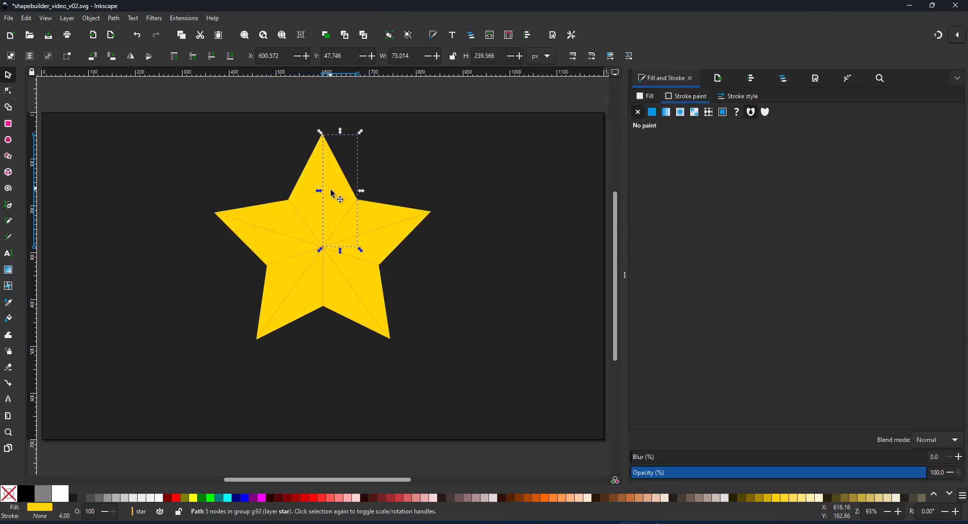
left_click(781, 80)
left_click(394, 222, "ctrl")
left_click(346, 196)
left_click(346, 195, "ctrl")
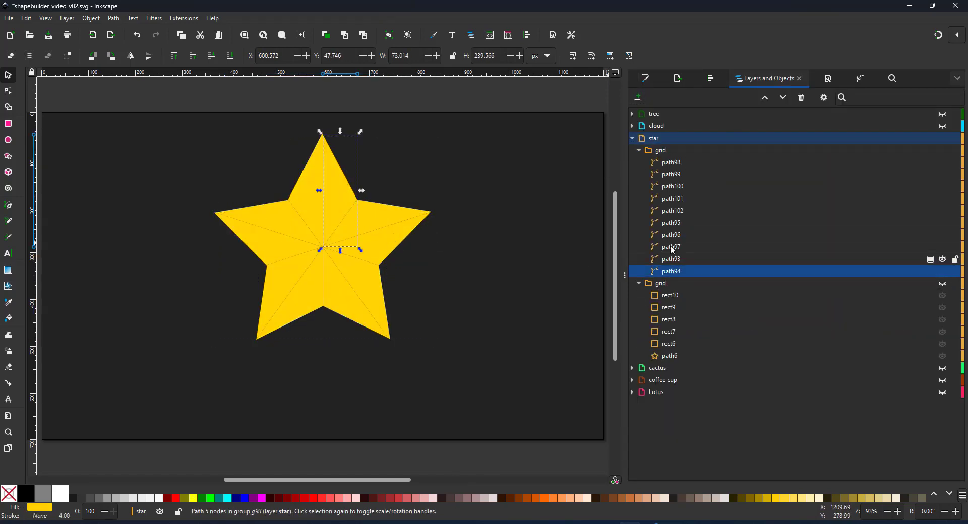
left_click(670, 247, "ctrl")
left_click(504, 208)
left_click(691, 150)
key("ctrl+shift+g")
Select every other segment around the star and set their fill to orange ff8a00
left_click(334, 194)
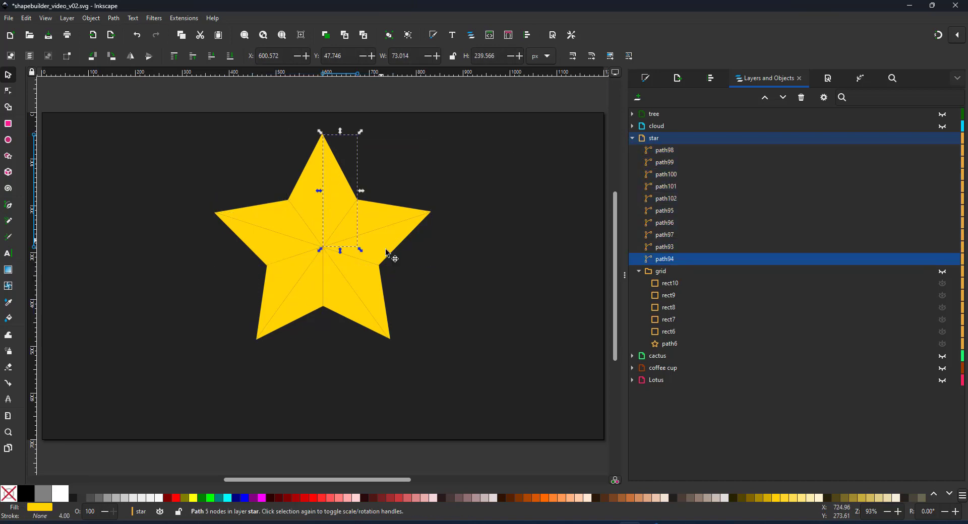
left_click(385, 249, "shift")
left_click(347, 301, "shift")
left_click(290, 277, "shift")
left_click(282, 226, "shift")
left_click(647, 78)
left_click_drag(847, 182, 861, 206)
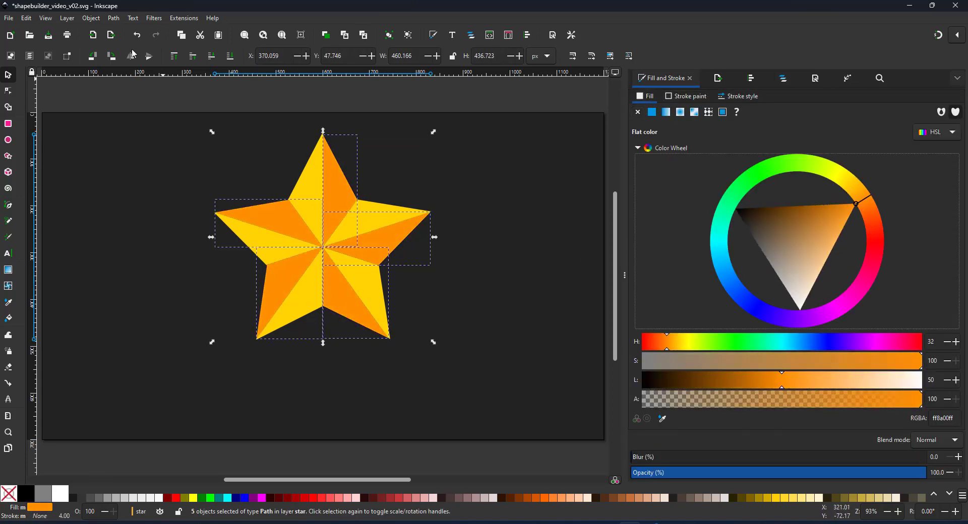
Try a radial gradient from the star's centre to its upper tip on the five orange segments, adjusting the outer stop's alpha
left_click(8, 270)
left_click_drag(323, 247, 322, 135)
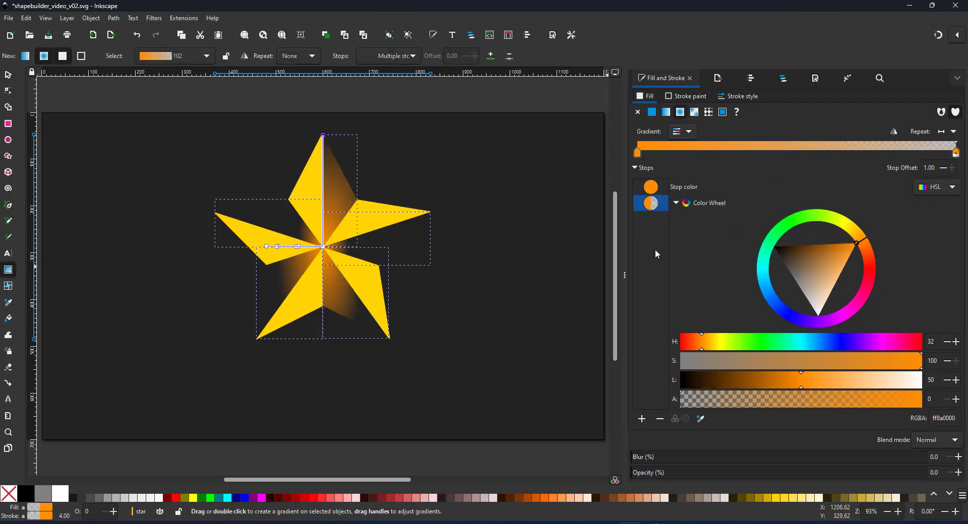
left_click(898, 404)
key("ctrl+z")
left_click(322, 135)
left_click(784, 399)
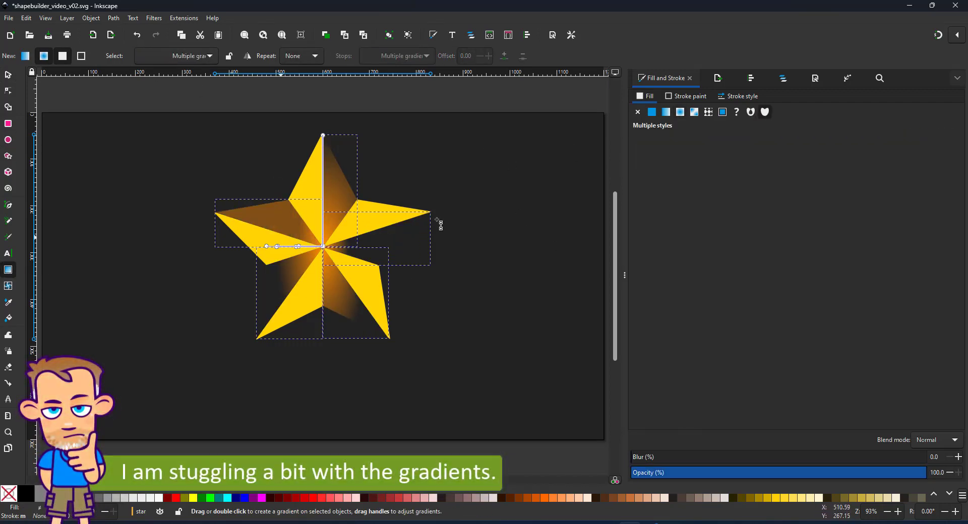
left_click(8, 75)
left_click(8, 270)
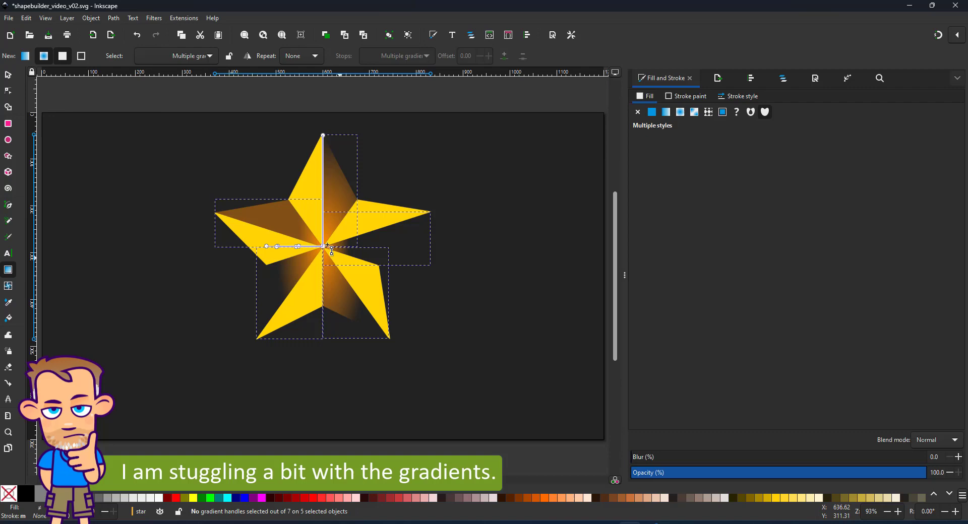
Change the fill of the five selected segments to a linear gradient and deselect them
left_click(323, 135)
left_click(667, 115)
left_click(8, 75)
left_click(334, 125)
Give the right half of the star's upper point a radial gradient running from the star's centre to its tip
left_click(341, 191)
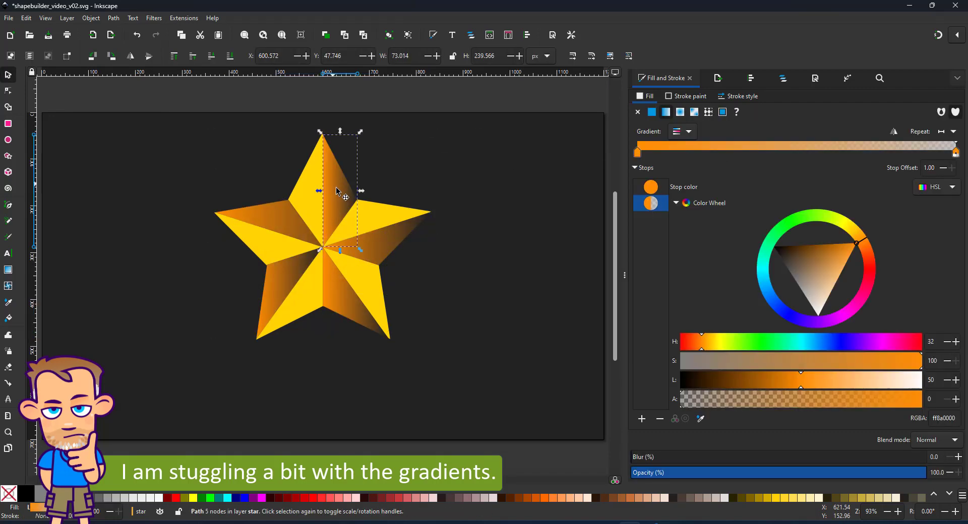
left_click(816, 399)
left_click(7, 268)
left_click_drag(323, 248, 323, 135)
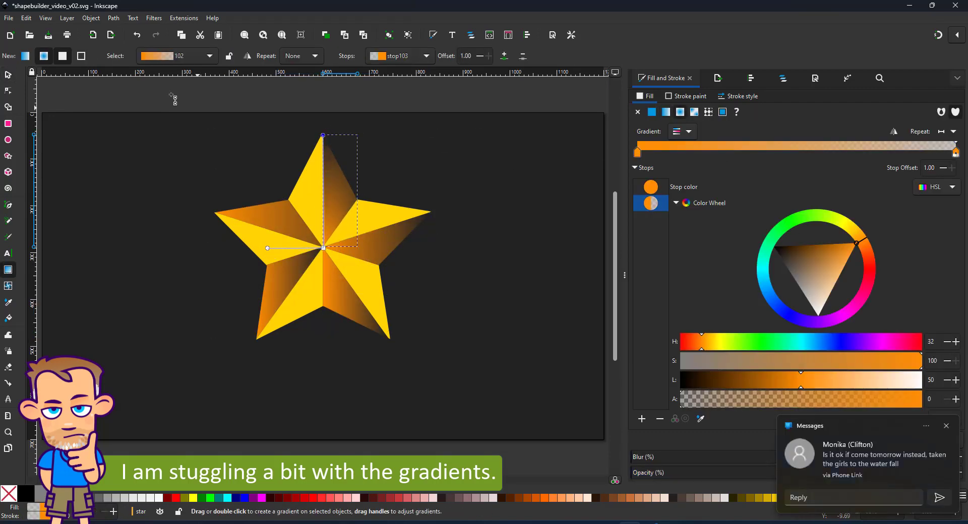
Set the gradient's outer stop to yellow with hue 51 and alpha 100
left_click(743, 399)
left_click(715, 344)
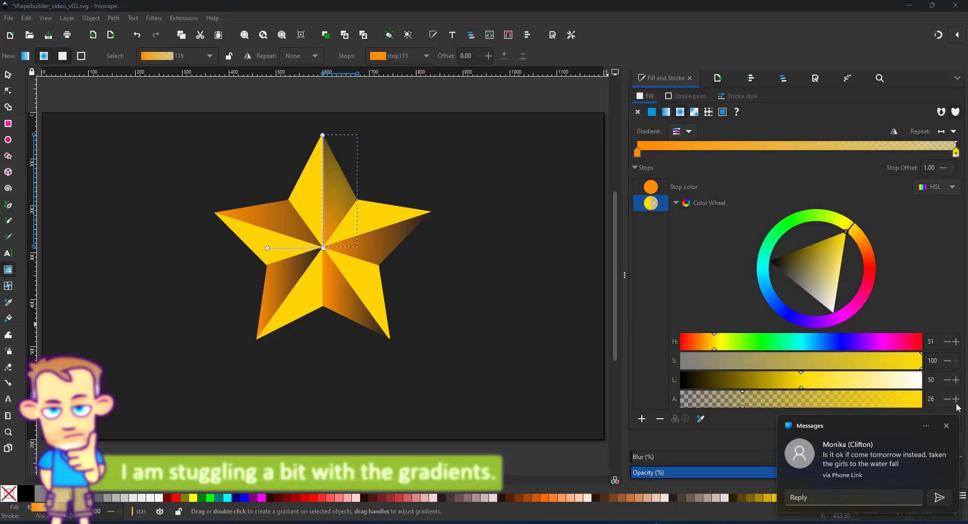
left_click_drag(912, 400, 958, 400)
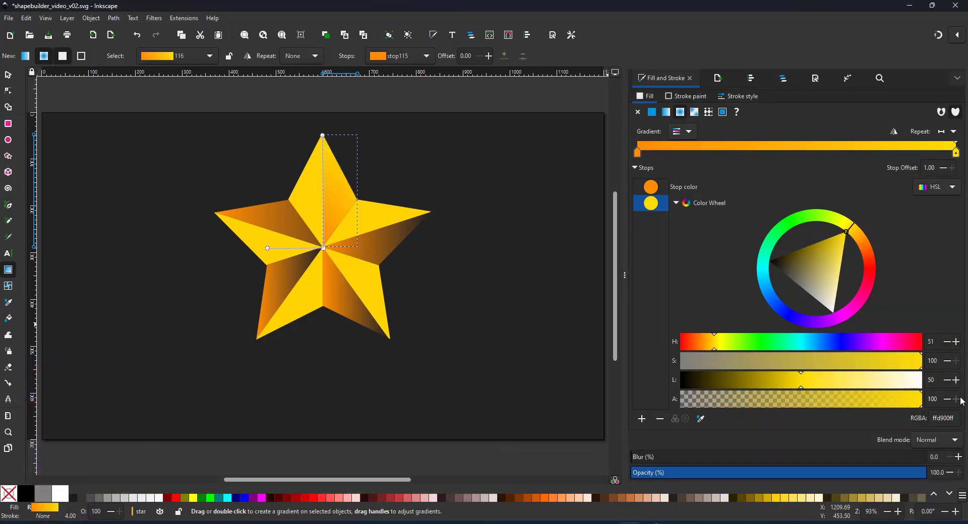
Paste the orange-to-yellow gradient style of the top point's right half onto the four darker star segments and clear the selection
left_click(8, 76)
left_click(369, 248)
left_click(330, 303, "shift")
left_click(283, 287, "shift")
left_click(257, 218, "shift")
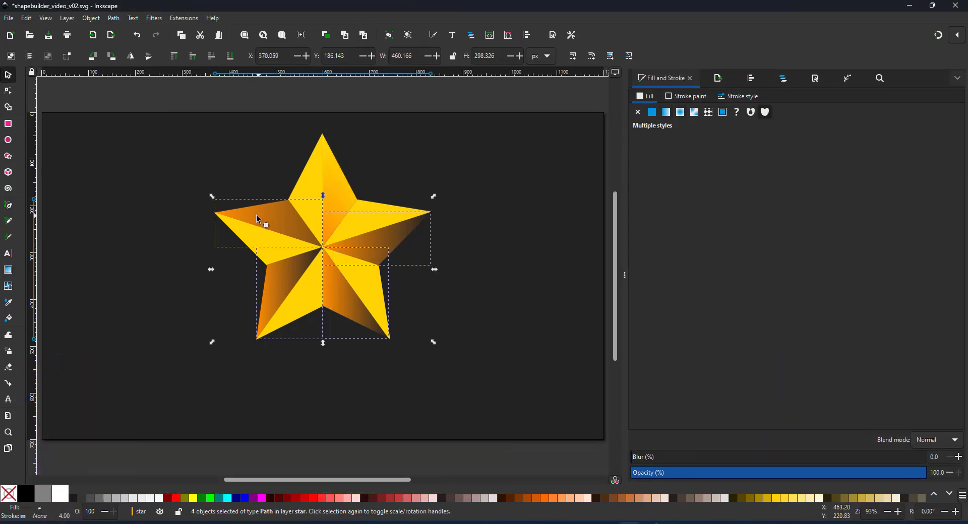
left_click(31, 18)
mouse_move(55, 107)
left_click(219, 133)
left_click(151, 216)
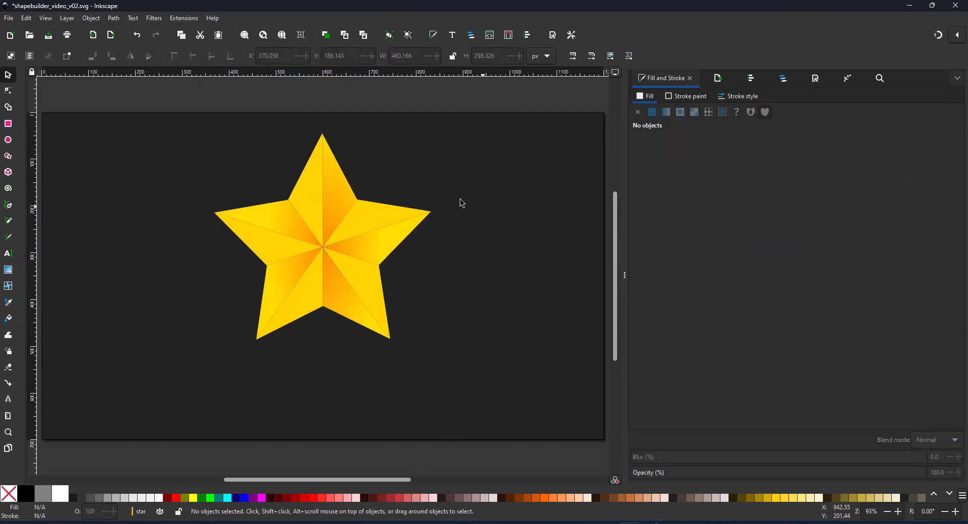
Select all ten star segments in the star layer, group them and hide the group
left_click(783, 79)
left_click(633, 138)
left_click(632, 138)
left_click(681, 154)
left_click(670, 271, "shift")
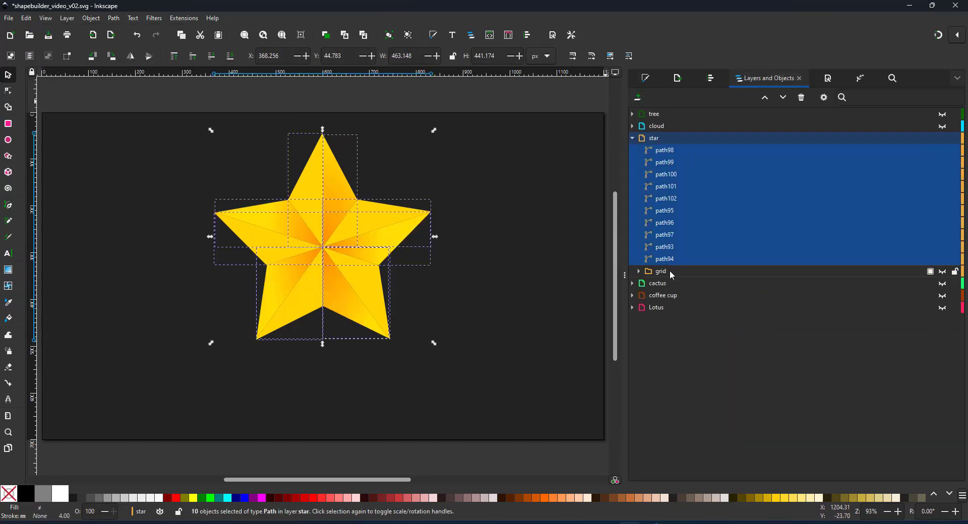
key("ctrl+g")
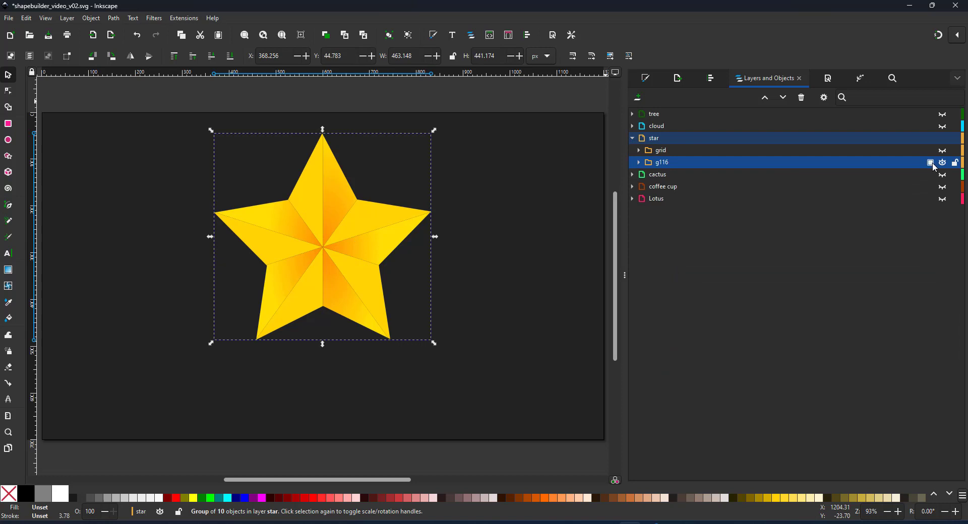
left_click(943, 163)
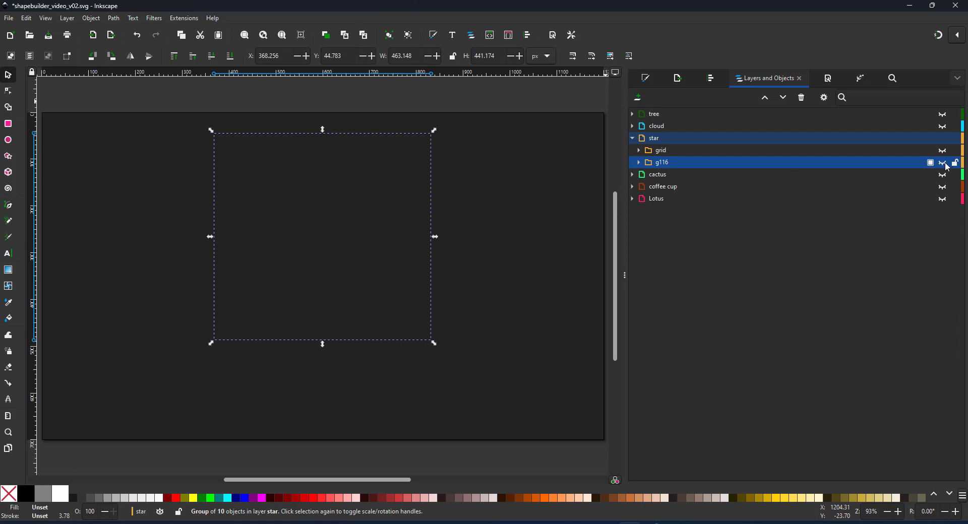
Duplicate the hidden grid group in the star layer, expand the copy and make it visible
left_click(714, 152)
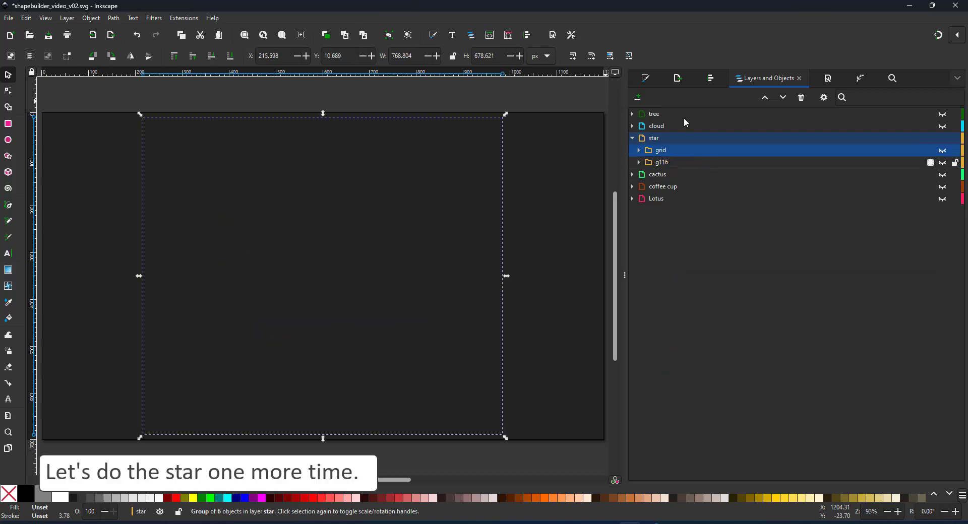
left_click(783, 97)
key("ctrl+z")
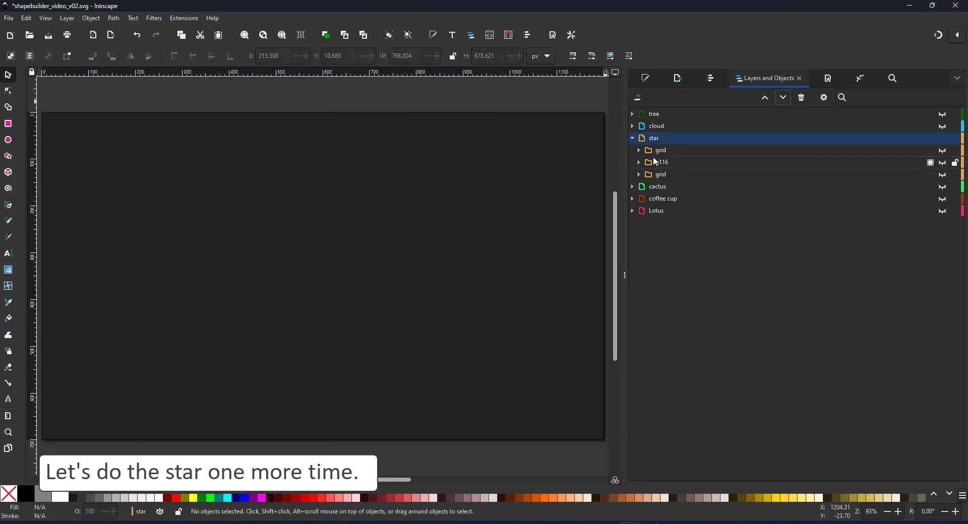
left_click(639, 151)
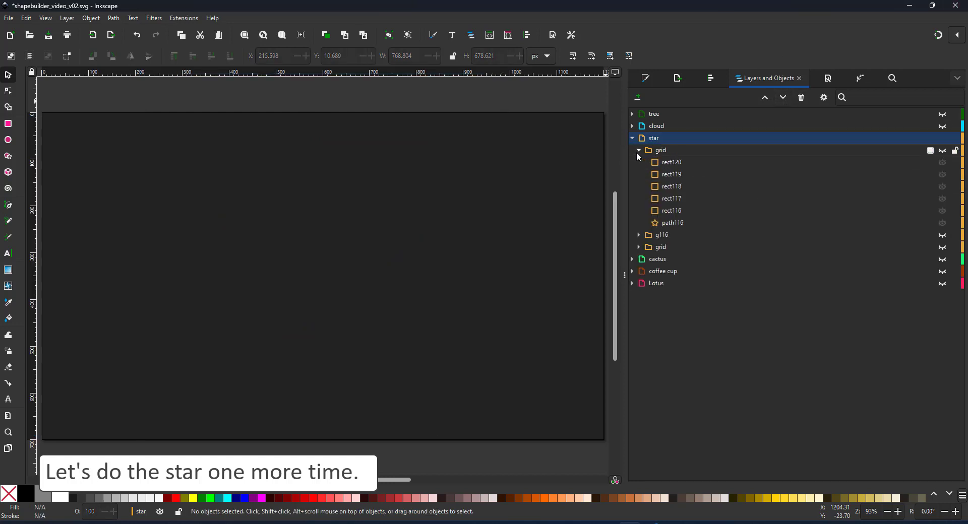
left_click(945, 150)
Use Shape Builder on the copy's five rectangles and star to form five segments, each joining the halves of two neighbouring points
left_click(682, 165)
left_click(671, 225, "shift")
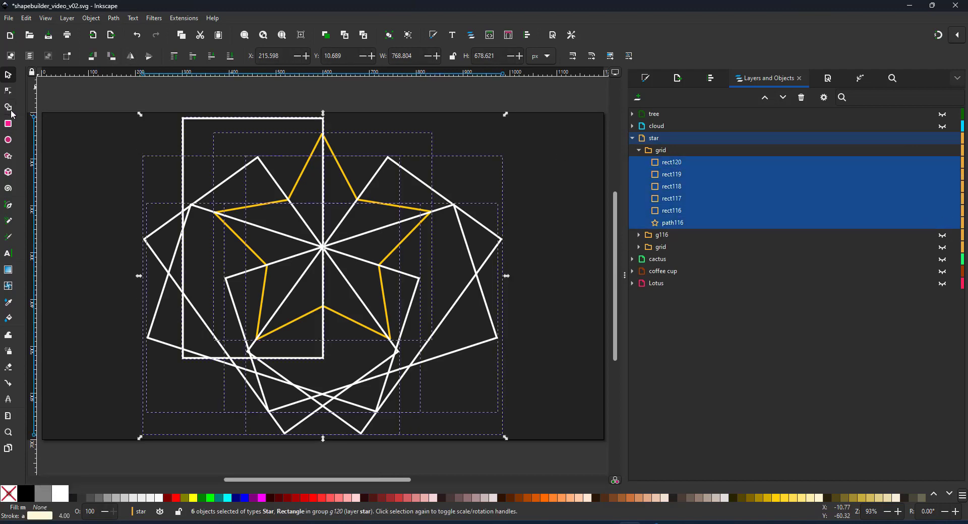
left_click(7, 160)
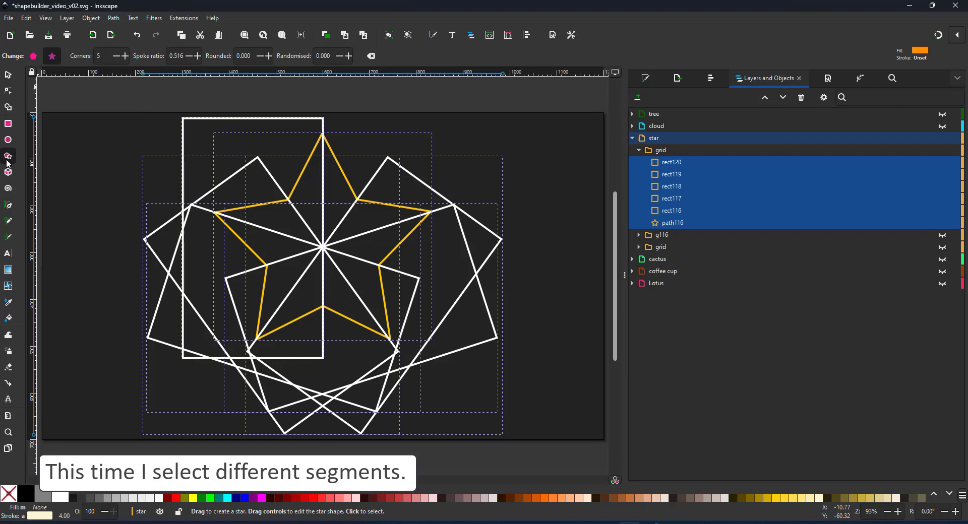
left_click(9, 108)
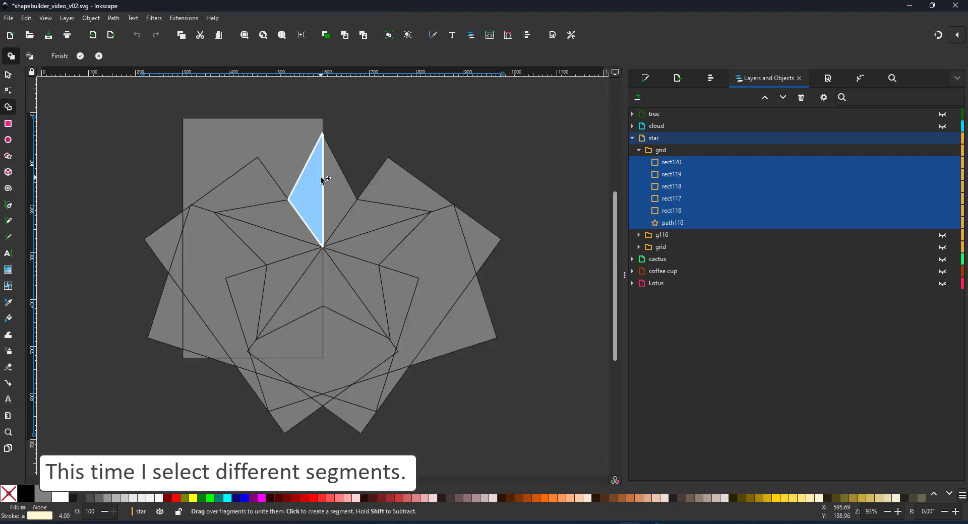
mouse_move(322, 180)
left_mouse_down()
mouse_move(378, 270)
mouse_move(374, 259)
mouse_move(363, 265)
mouse_move(325, 304)
mouse_move(299, 299)
mouse_move(270, 247)
mouse_move(277, 228)
mouse_move(318, 205)
left_mouse_up()
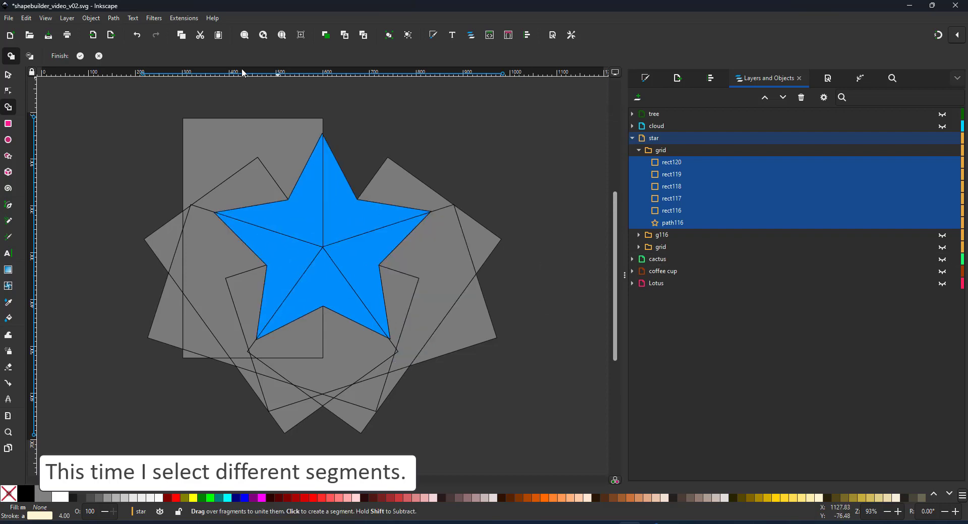
left_click(81, 56)
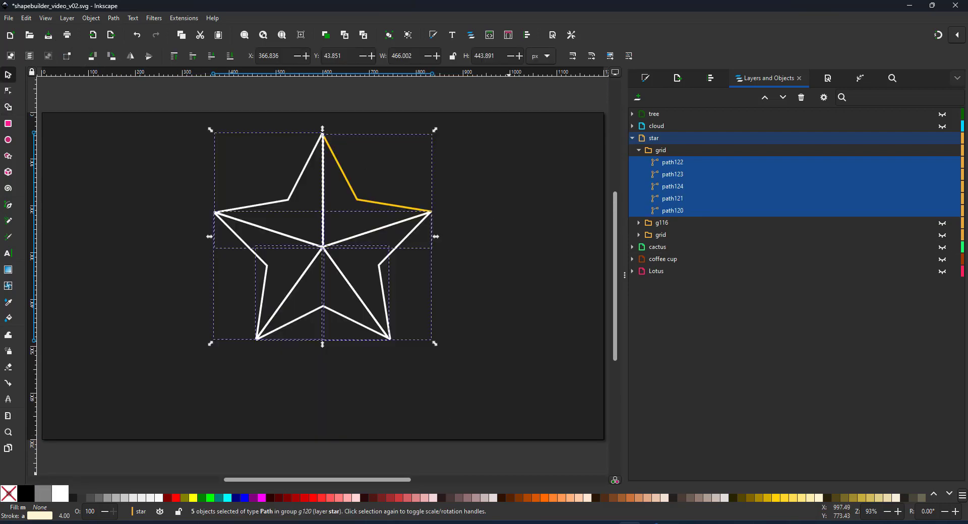
Fill the five new segments with a radial gradient, remove their stroke and deselect them
left_click(644, 78)
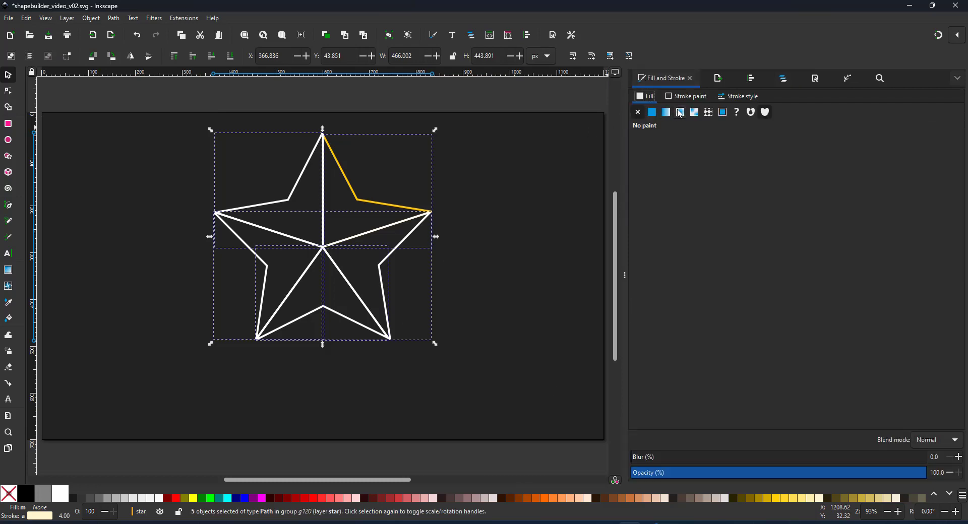
left_click(680, 112)
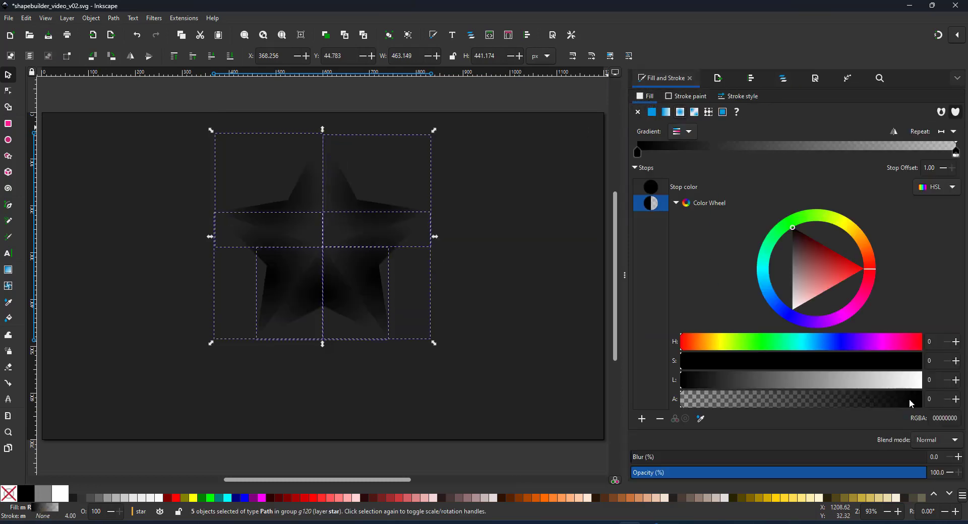
left_click(910, 401)
key("Escape")
Apply the orange-to-yellow gradient 116 to the segment between the star's top and left points
left_click(276, 207)
left_click(683, 132)
left_click(650, 182)
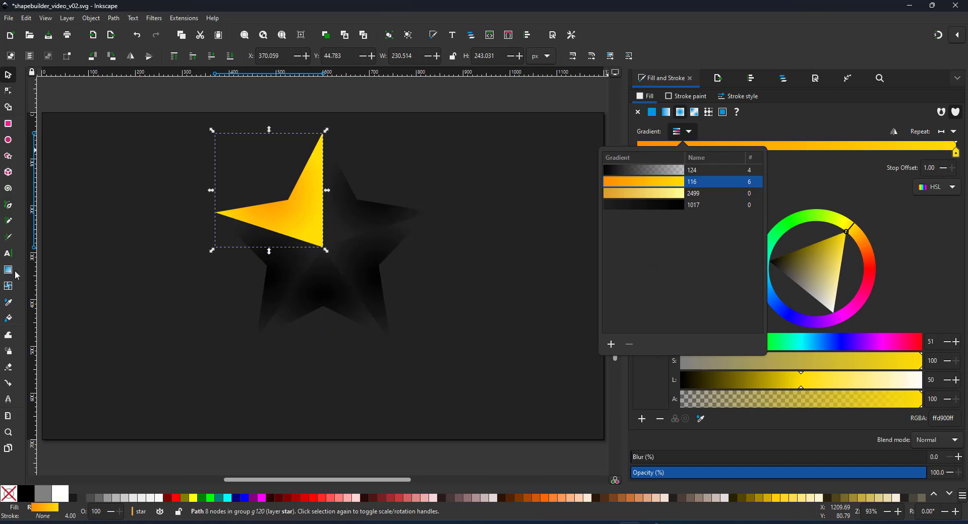
Move the segment's radial gradient centre to the middle of the star and make its inner stop white
left_click(15, 272)
left_click(8, 90)
left_click_drag(268, 191, 320, 247)
left_click(871, 401)
left_click(60, 494)
key("s")
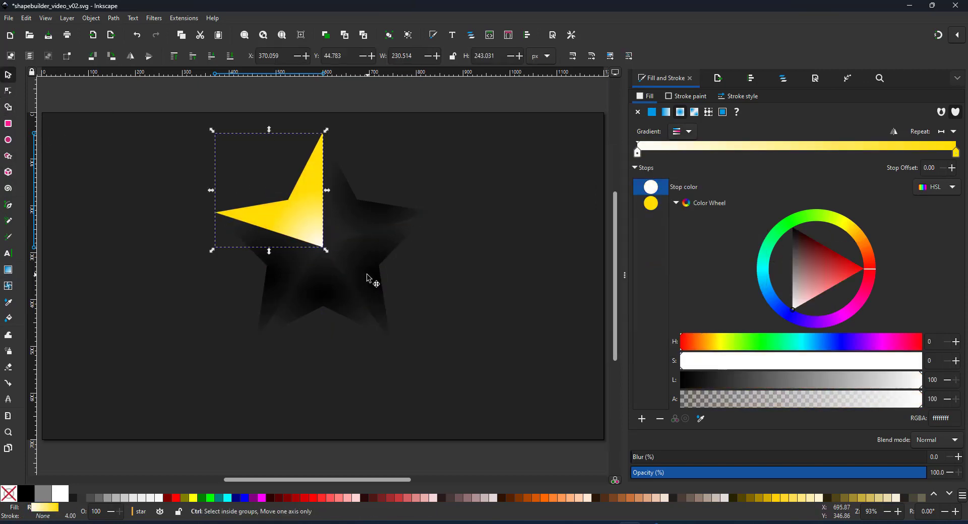
Select the other four segments and paste the white-to-yellow gradient style onto them
left_click(367, 273)
left_click(361, 225, "ctrl")
left_click(783, 78)
left_click(672, 163)
left_click(665, 213, "shift")
left_click(687, 164, "ctrl")
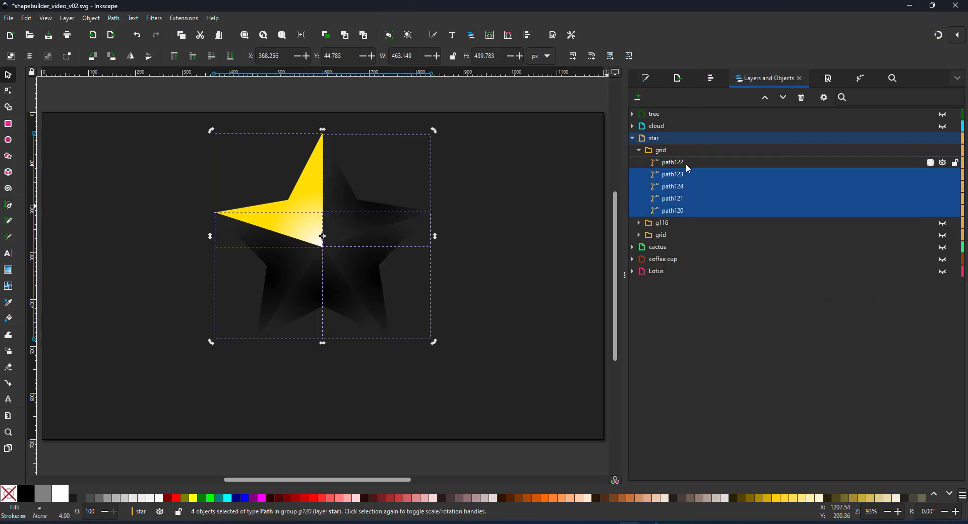
left_click(26, 18)
left_click(63, 132)
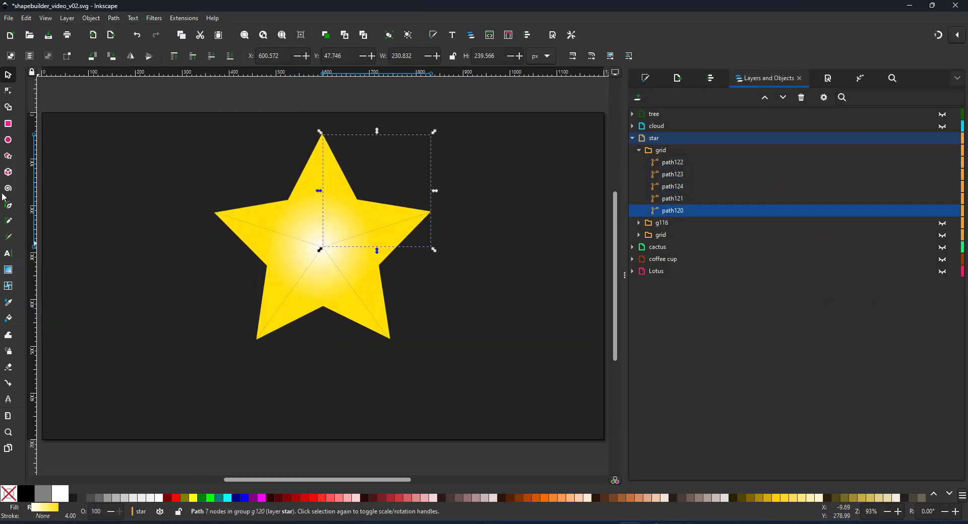
Try changing the gradient's outer stop to orange-red with hue 14 and undo the change
left_click(8, 91)
double_click(373, 247)
left_click_drag(855, 232, 860, 238)
key("ctrl+z")
key("ctrl+z")
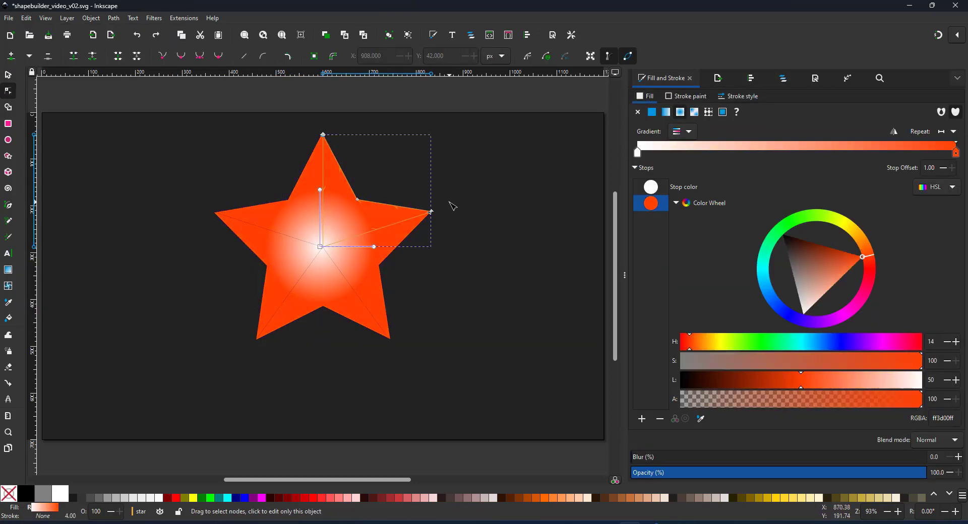
key("ctrl+z")
key("ctrl+z")
Redraw the radial gradients of the upper-right and lower-right segments outward from the star's centre with orange outer stops
left_click(8, 270)
left_click_drag(330, 239, 369, 194)
left_click_drag(852, 229, 861, 238)
left_click(365, 273)
left_click_drag(323, 247, 382, 270)
left_click_drag(852, 229, 856, 234)
left_click(357, 229)
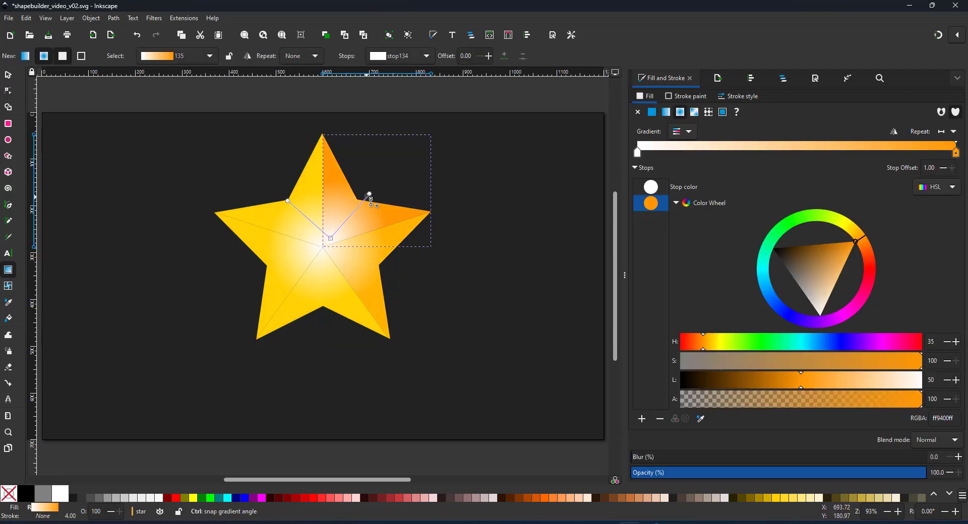
key("ctrl+z")
Give the bottom segment a downward radial gradient from the star's centre, running from yellow with hue 54 to orange
left_click(295, 196)
left_click(305, 286)
left_click_drag(323, 249, 325, 329)
left_click_drag(851, 228, 848, 284)
left_click(322, 249)
left_click(843, 229)
left_click(842, 230)
Set the lower-right segment's inner gradient stop to yellow and the upper-right segment's outer stop to golden yellow
left_click(361, 255)
left_click(321, 247)
left_click(851, 232)
left_click(355, 206)
left_click(369, 194)
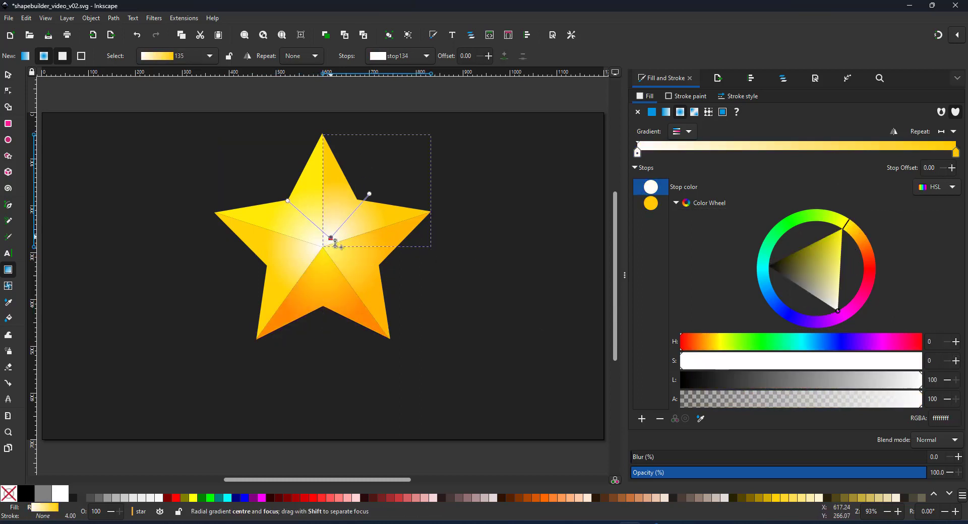
Tint the inner gradient stops of the upper-right and lower-left segments pale yellow, the lower-left one with hue 58 and lightness 77
left_click(845, 276)
left_click(288, 266)
left_click(845, 285)
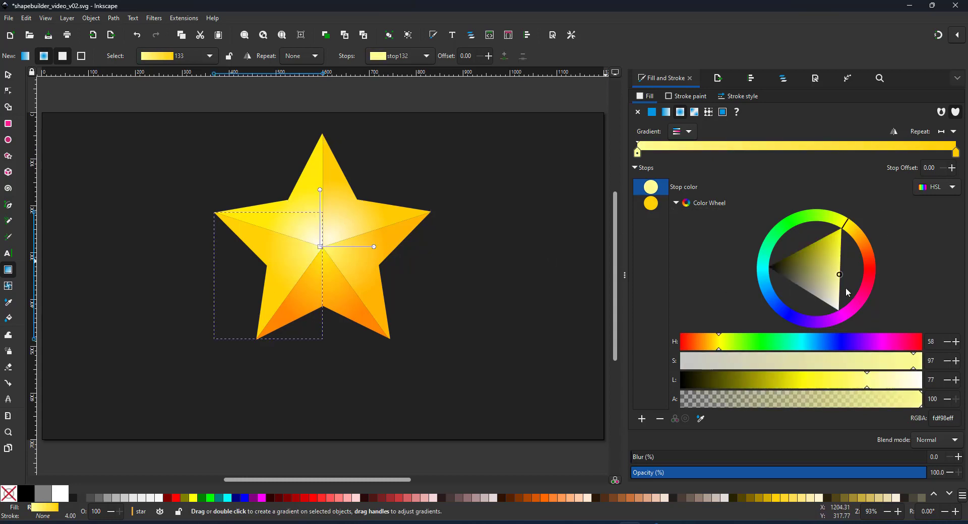
Duplicate the star segments in place and select all five shapes of the upper copy
key("s")
left_click(134, 240)
left_click(786, 79)
left_click(302, 222)
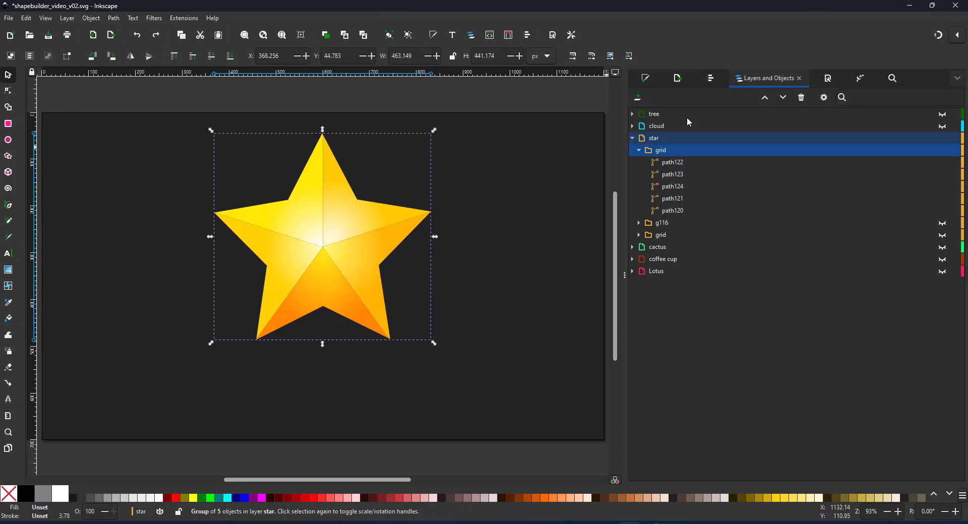
left_click(673, 163)
left_click(673, 210, "shift")
Fill the five copies with flat brown 945000, set their blend mode to Multiply and their opacity to 39.6%
left_click(645, 78)
left_click(652, 112)
left_click(937, 440)
left_click(920, 359)
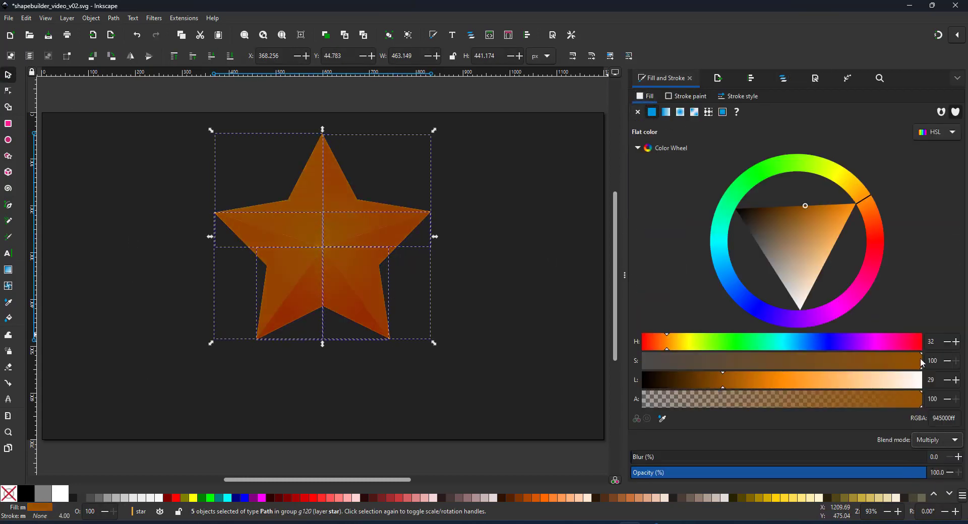
left_click(747, 473)
Delete the top tip node of the upper-left overlay, the right tip node of the upper-right one and the bottom tip node of the lower-right one
left_click(8, 91)
left_click(298, 212)
left_click(323, 135)
key("Delete")
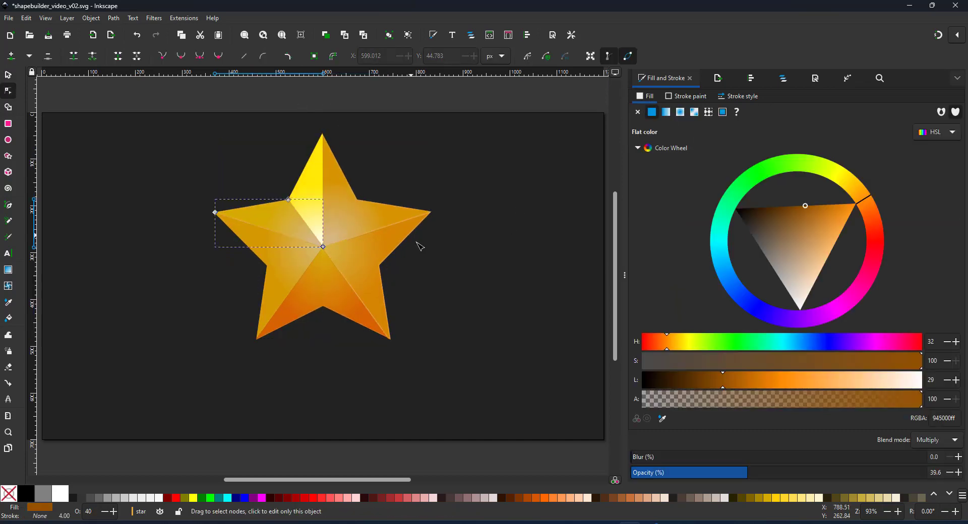
left_click(353, 217)
left_click(431, 212)
key("Delete")
left_click(381, 249)
key("Delete")
Delete the lower-right tip node of the bottom overlay and the left tip node of the lower-left overlay, and deselect everything
left_click(346, 300)
left_click_drag(430, 311, 379, 389)
key("Delete")
left_click(275, 272)
left_click_drag(184, 189, 239, 253)
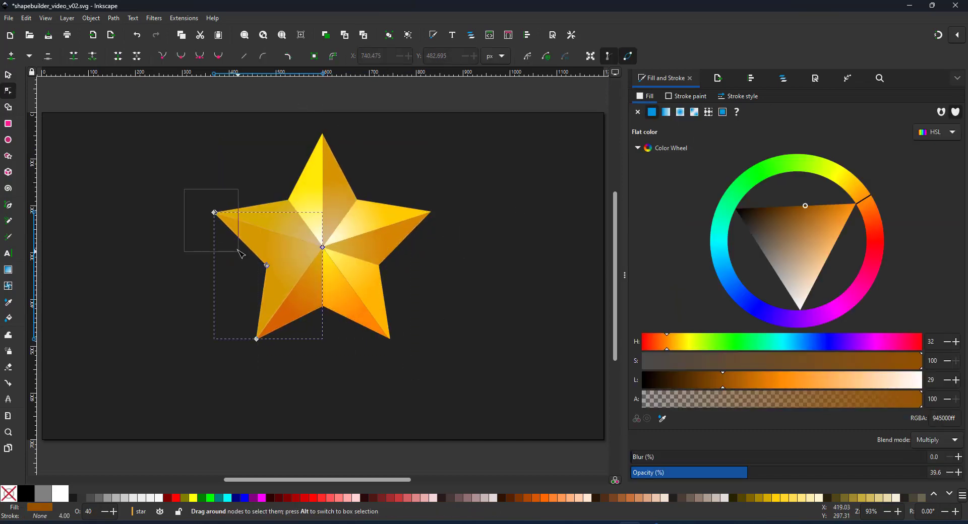
key("Delete")
left_click(364, 310)
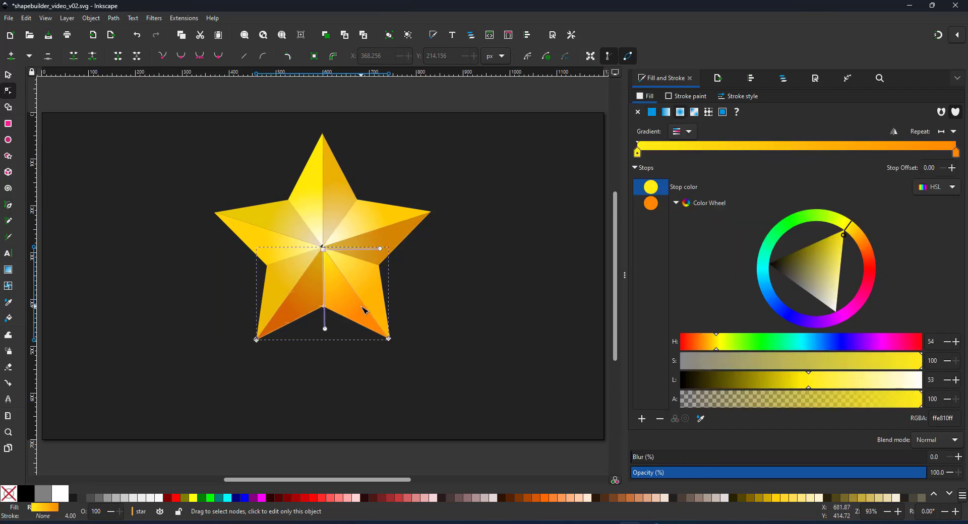
left_click(5, 76)
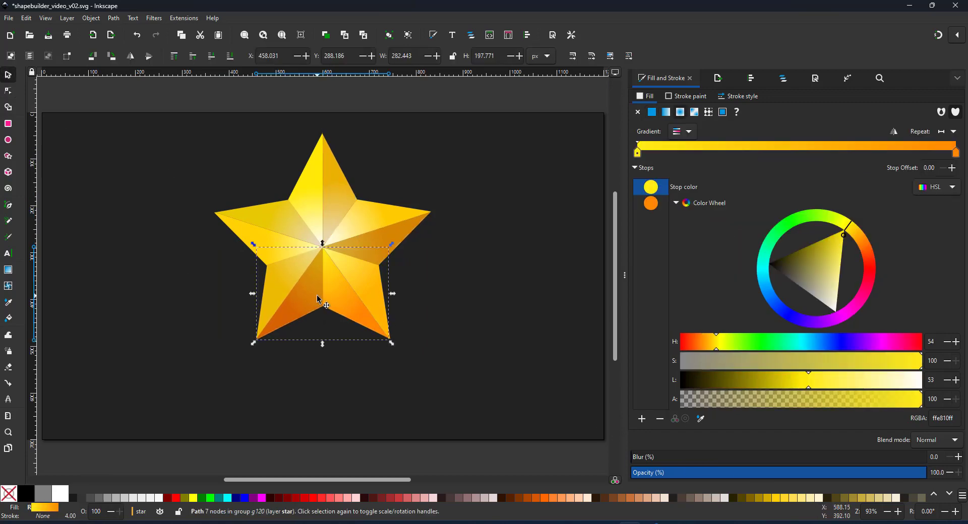
left_click(529, 367)
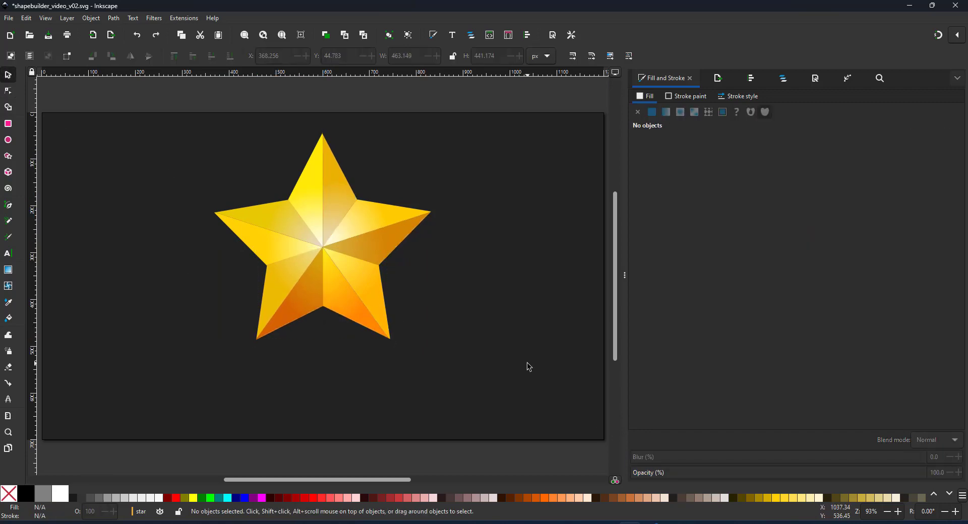
Collapse and hide the star layer and show the cactus layer
left_click(781, 78)
left_click(632, 138)
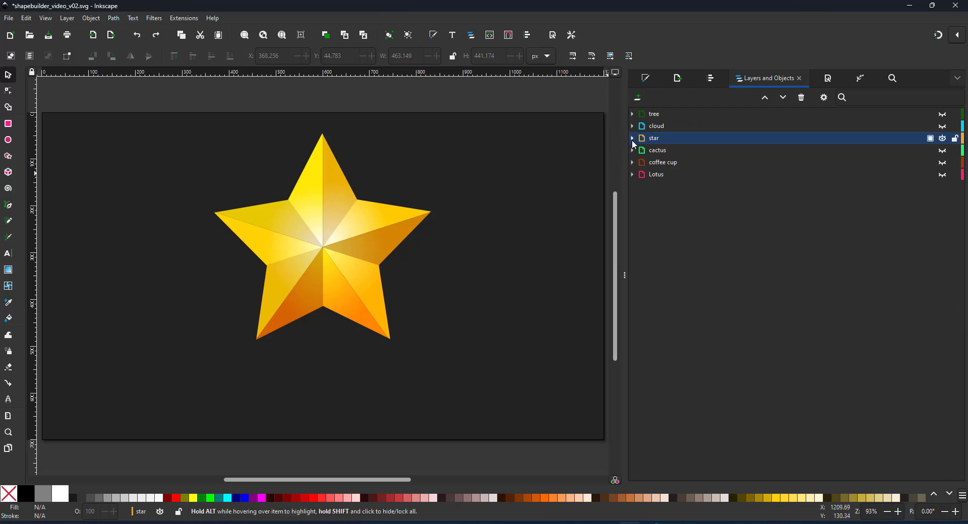
left_click(943, 142)
left_click(943, 152)
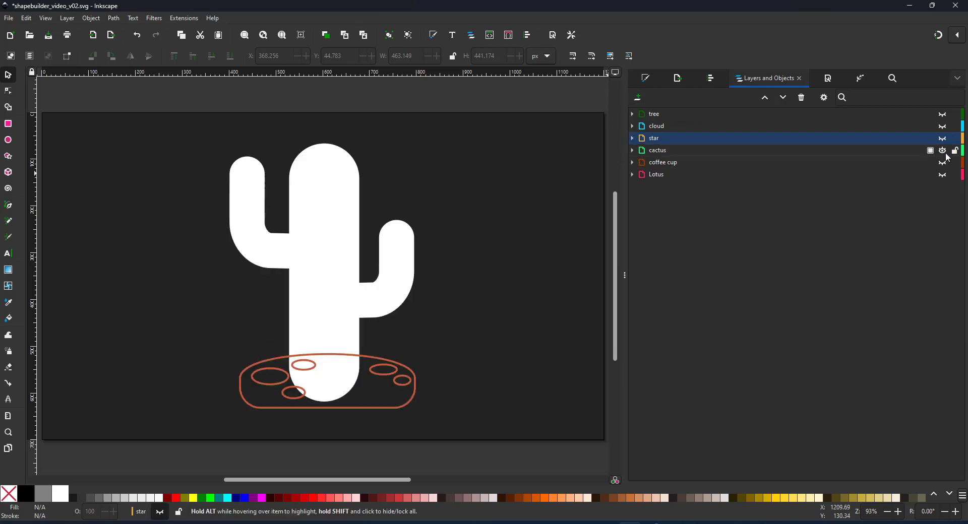
Set the stroke colour of the cactus trunk line to bright green with hue 109
left_click(328, 175)
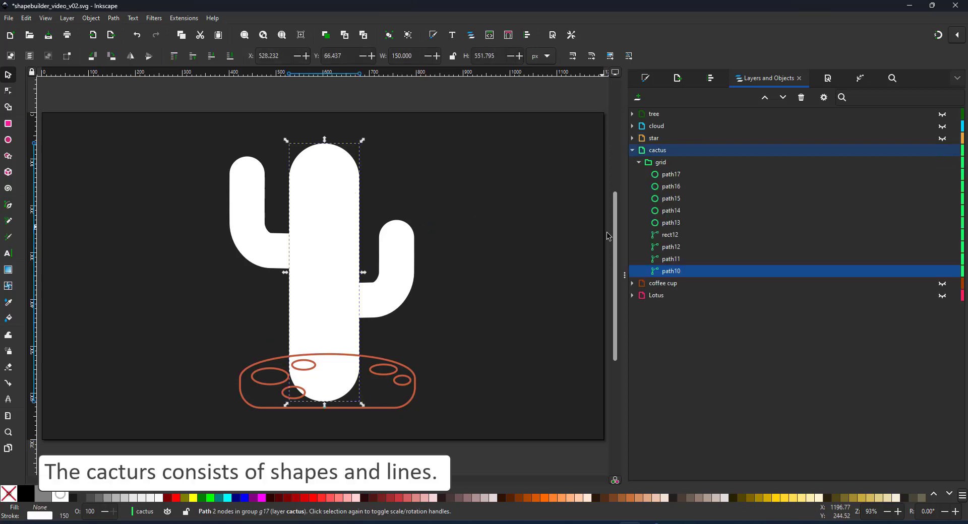
left_click(641, 81)
left_click(773, 167)
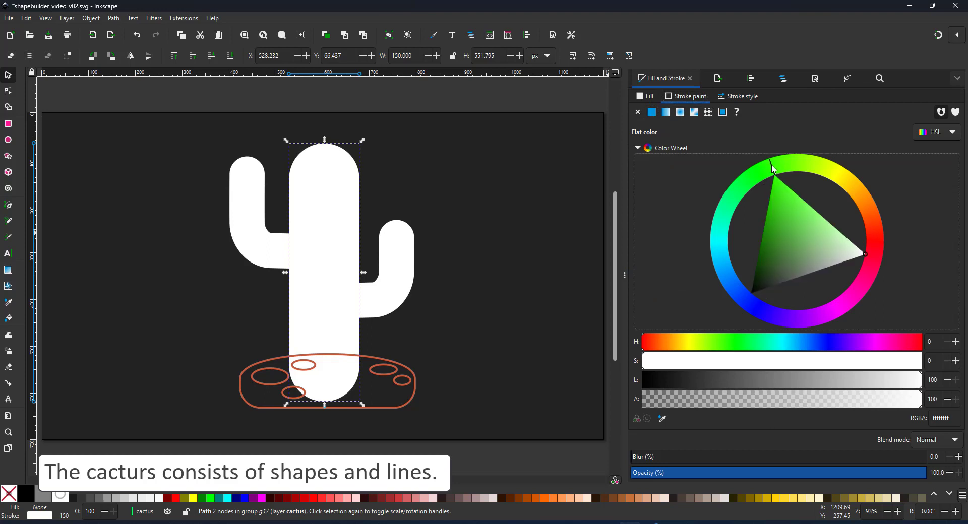
left_click(775, 174)
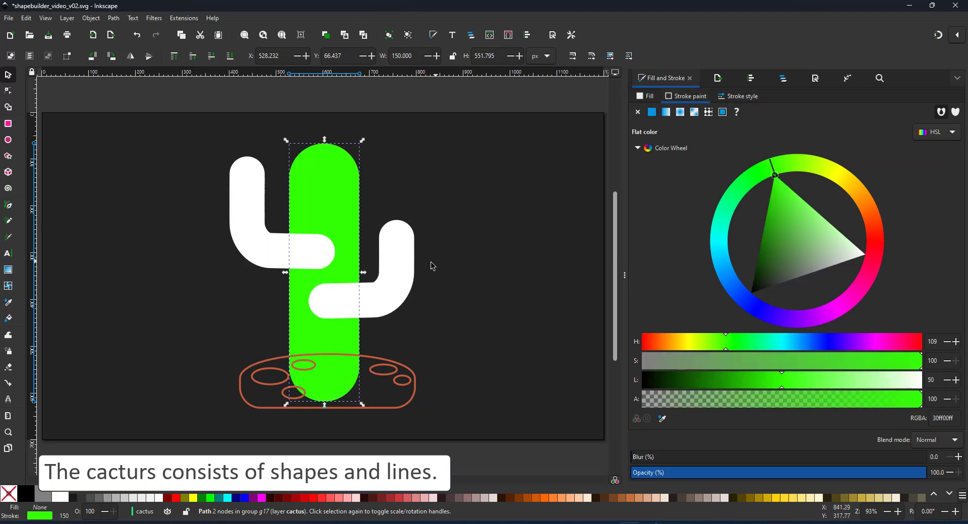
Set the right cactus arm's stroke colour to a slightly darker green with hue 110 and lightness 43
left_click(404, 263)
left_click(772, 169)
left_click(770, 192)
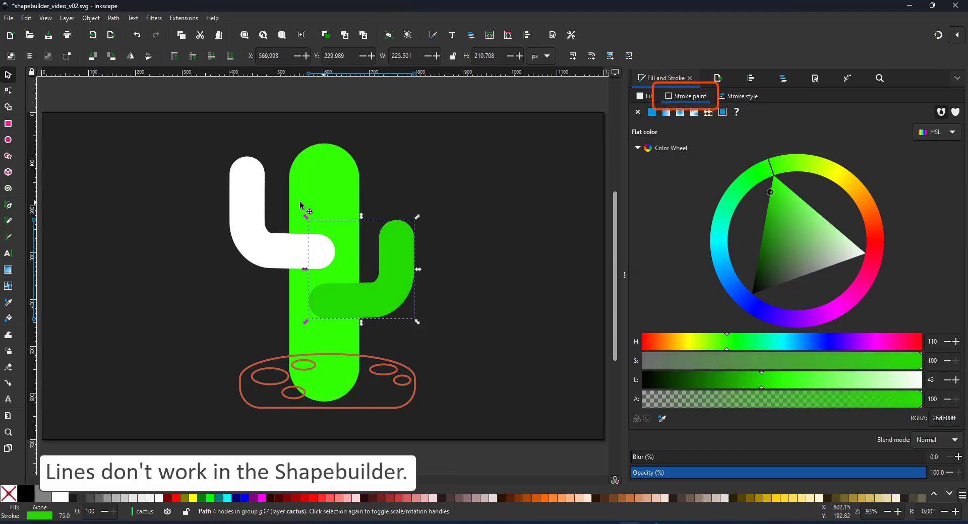
Set the left cactus arm's stroke colour to a darker green than the trunk, deselect it and save the file
left_click(256, 205)
left_click(772, 168)
left_click(774, 195)
left_click(470, 278)
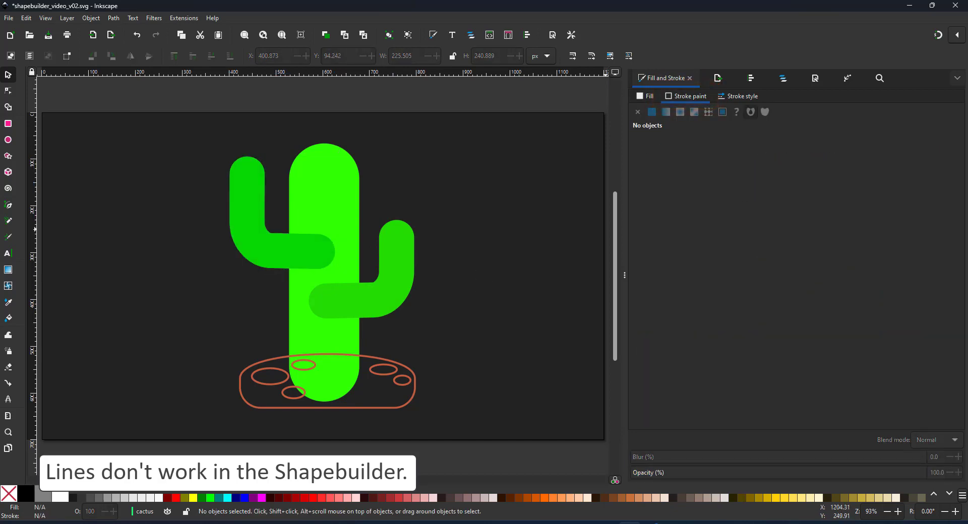
key("ctrl+s")
Edit the right arm's nodes: shift its upright segment about 10 px outward and raise its tip about 80 px
double_click(302, 260)
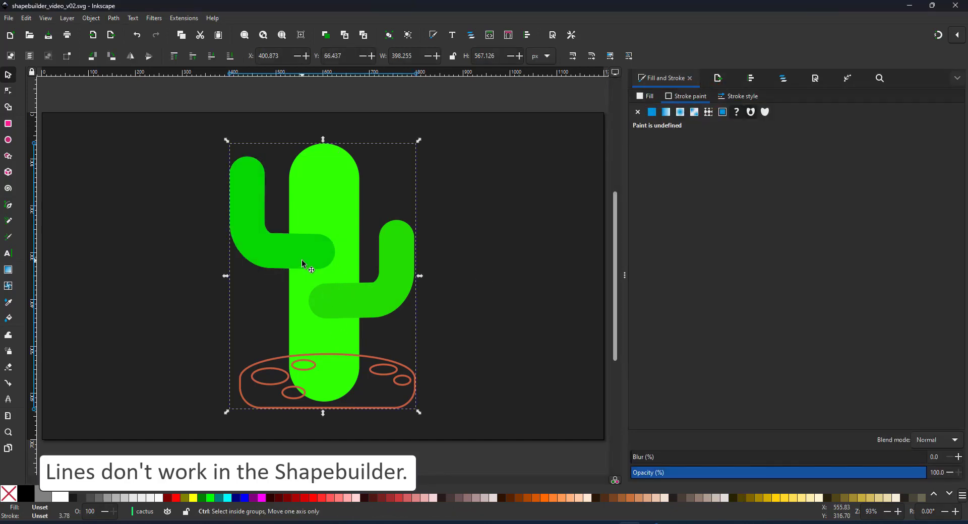
left_click(8, 94)
left_click(318, 213)
left_click(383, 289)
left_click_drag(397, 273, 401, 273)
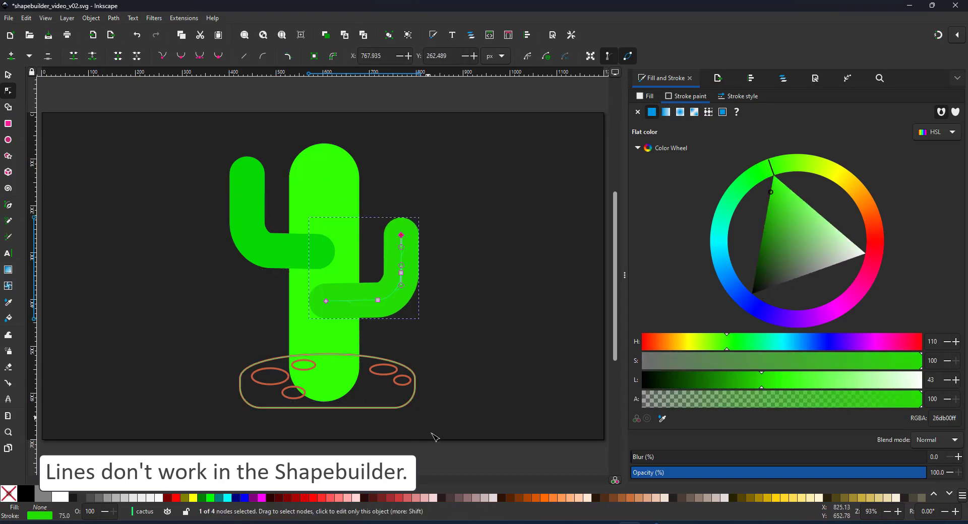
left_click_drag(397, 237, 402, 200)
Duplicate the cactus group, hide and collapse the original group, and expand the copy in the layer list
left_click(8, 74)
left_click(252, 215)
left_click(783, 78)
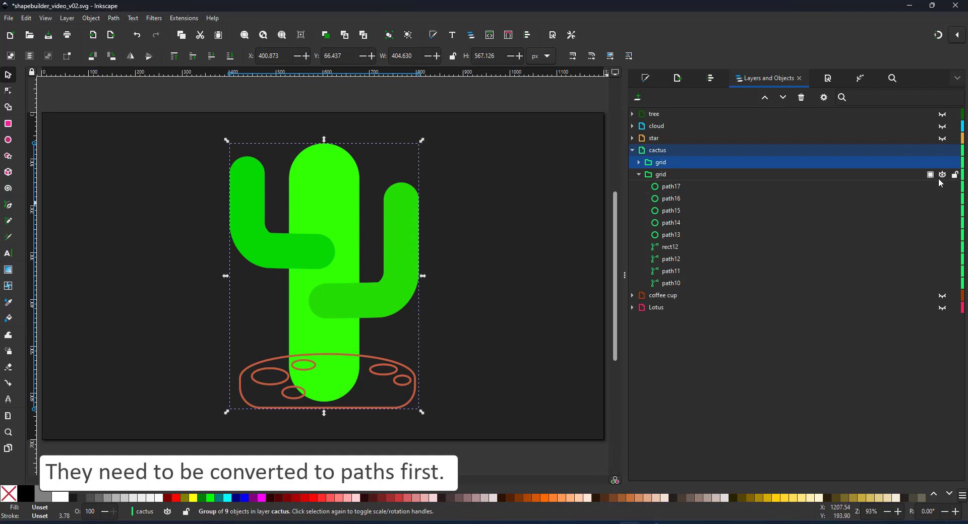
left_click(943, 174)
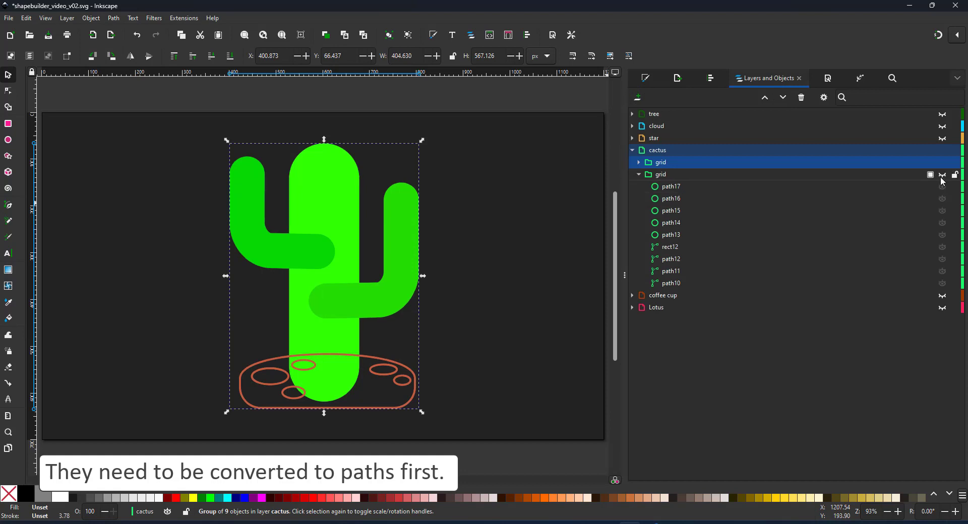
left_click(639, 175)
left_click(638, 163)
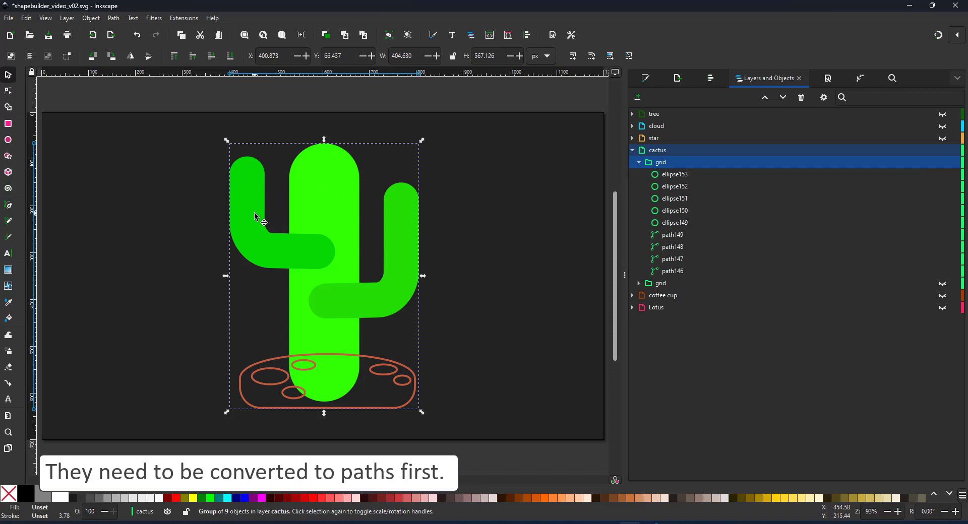
Select the copy's trunk and two arm lines (path146 to path148) and convert them with Stroke to Path
left_click(666, 259)
left_click(663, 271)
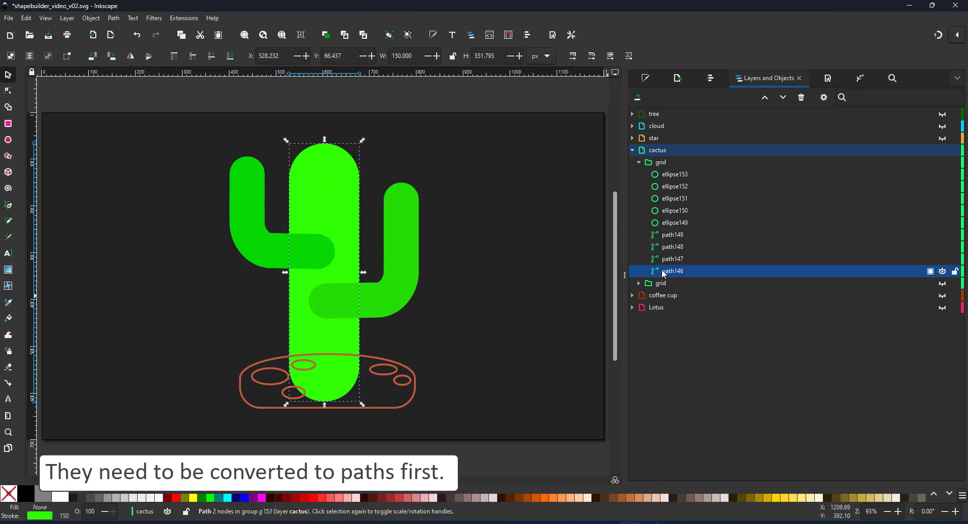
left_click(671, 259)
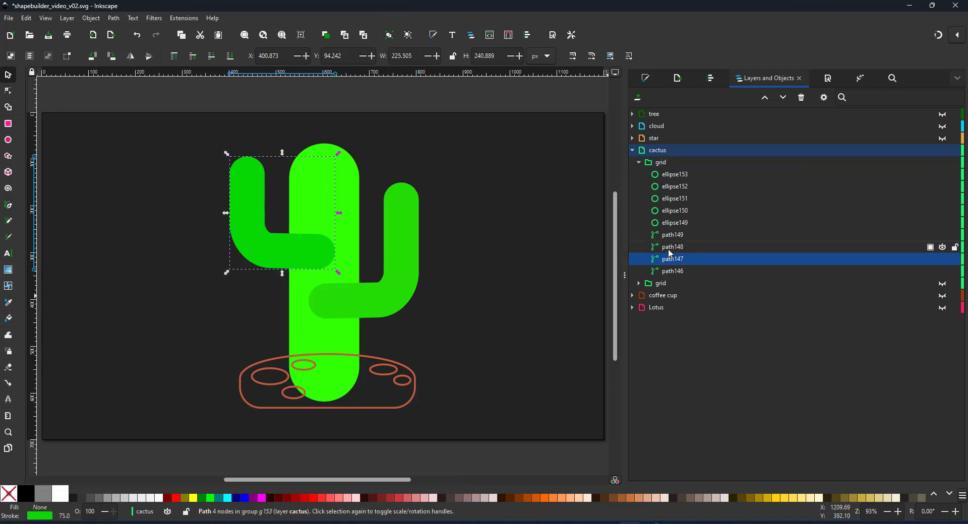
left_click(671, 252)
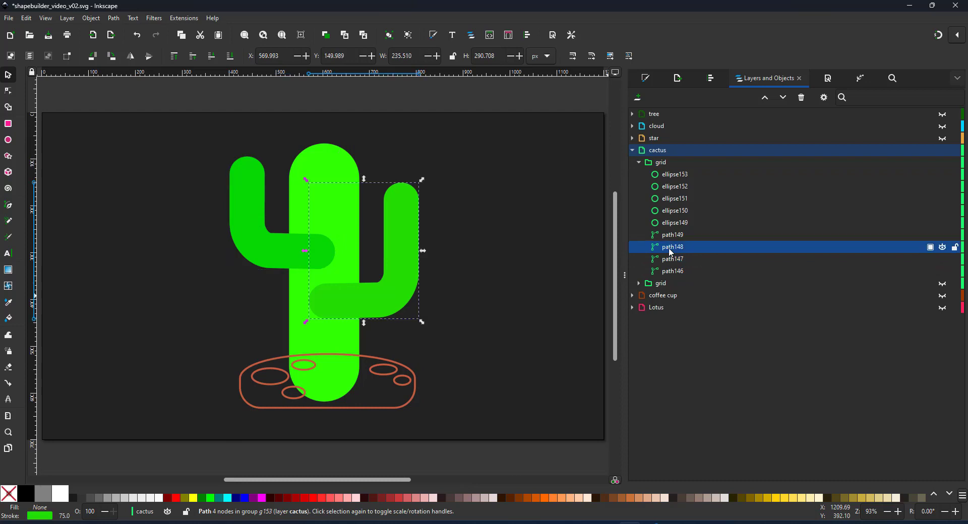
left_click(678, 275, "shift")
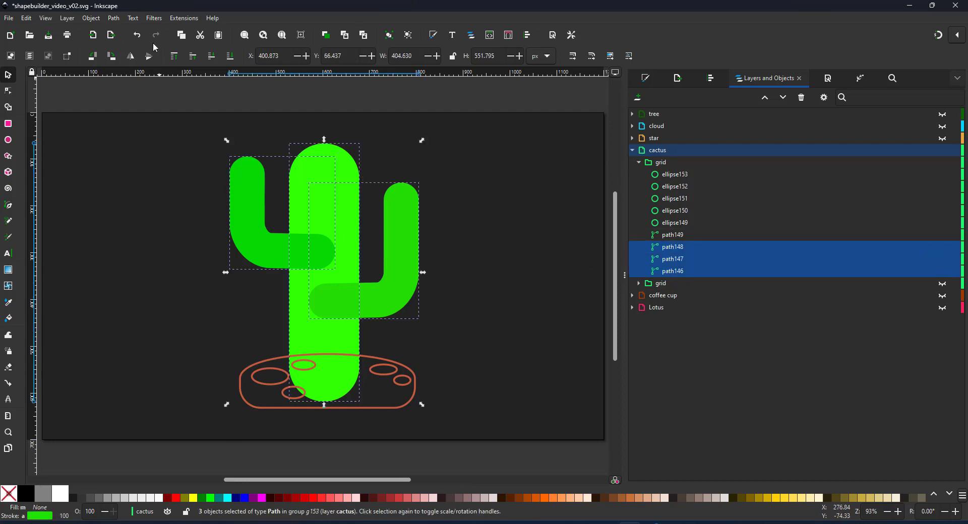
left_click(113, 18)
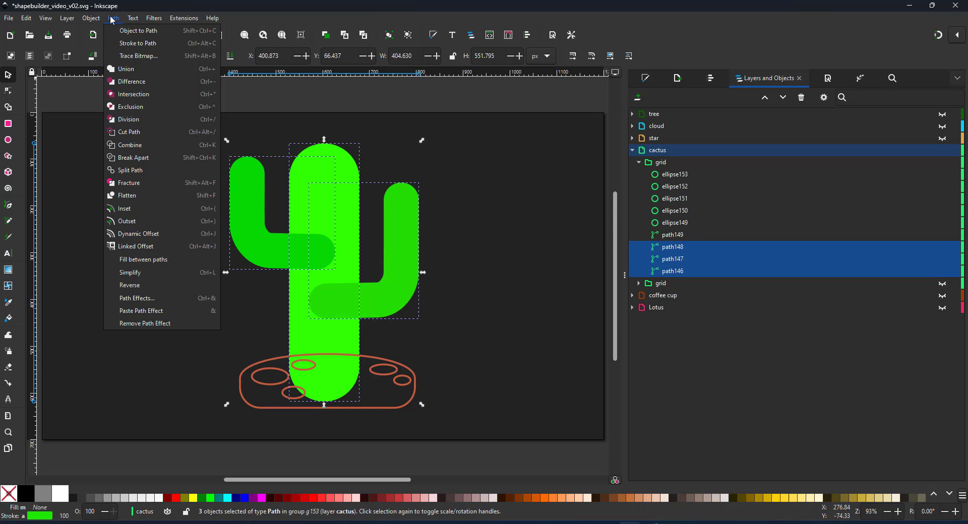
left_click(132, 44)
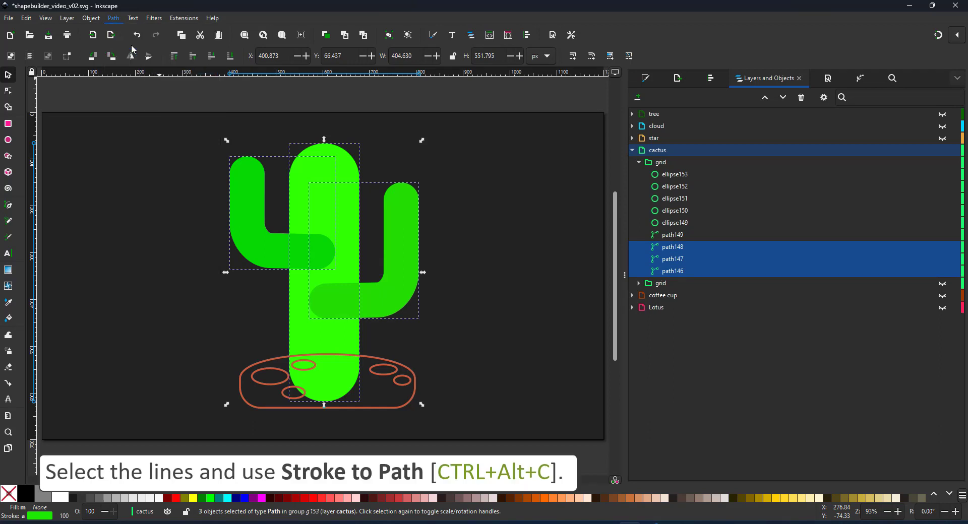
left_click(7, 91)
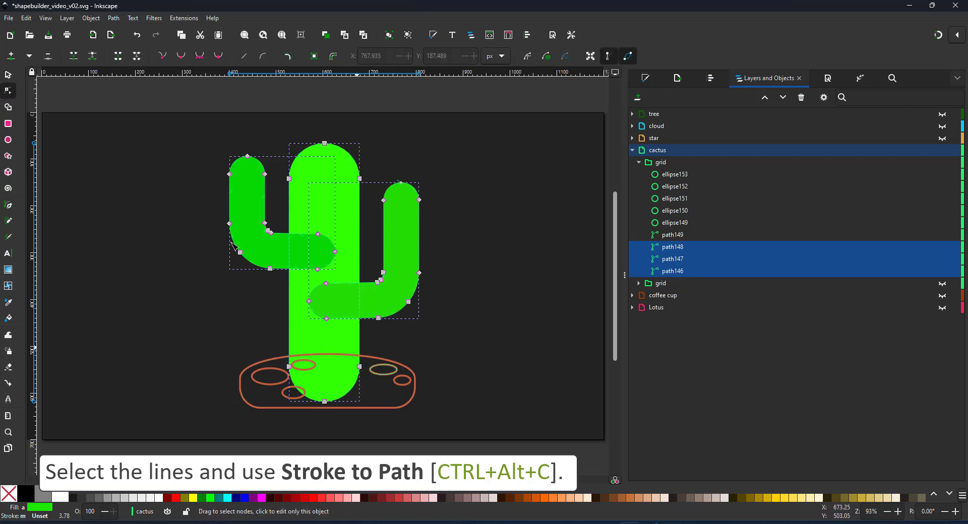
left_click(8, 75)
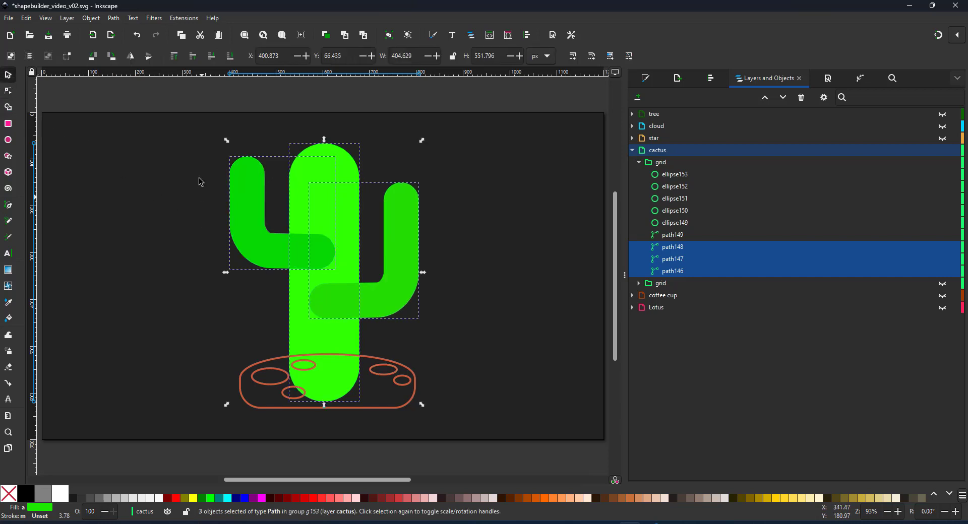
Select every object in the visible cactus group, from ellipse153 to path146, and load them into the Shape Builder
left_click(164, 99)
left_click_drag(162, 111, 465, 448)
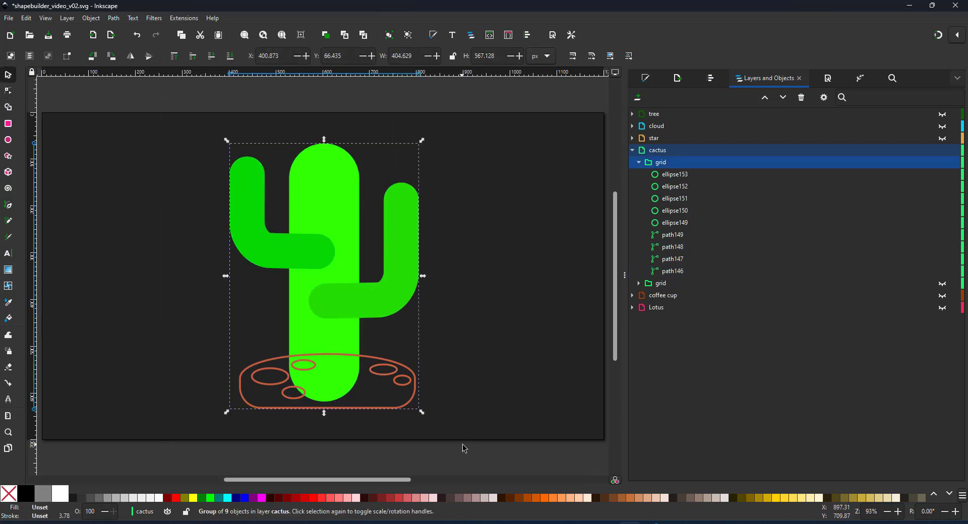
left_click(678, 175)
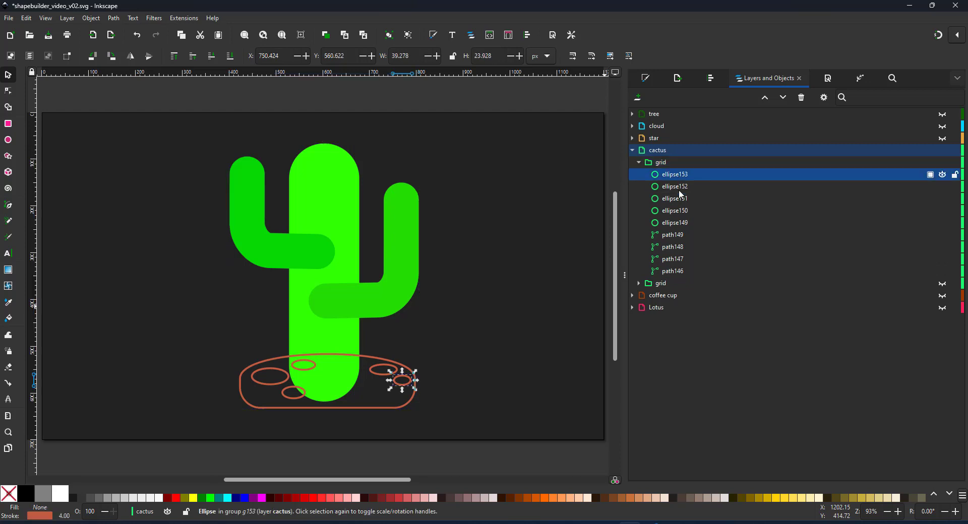
left_click(676, 272, "shift")
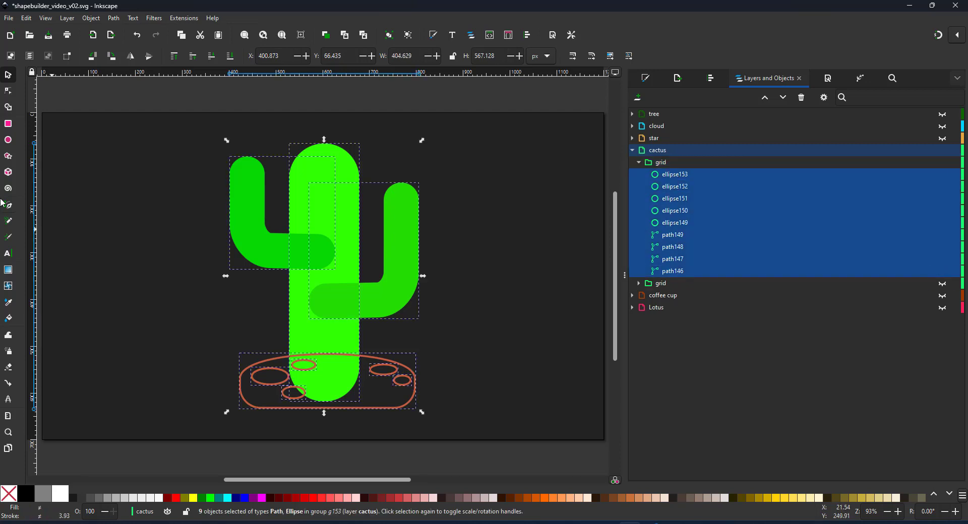
left_click(8, 108)
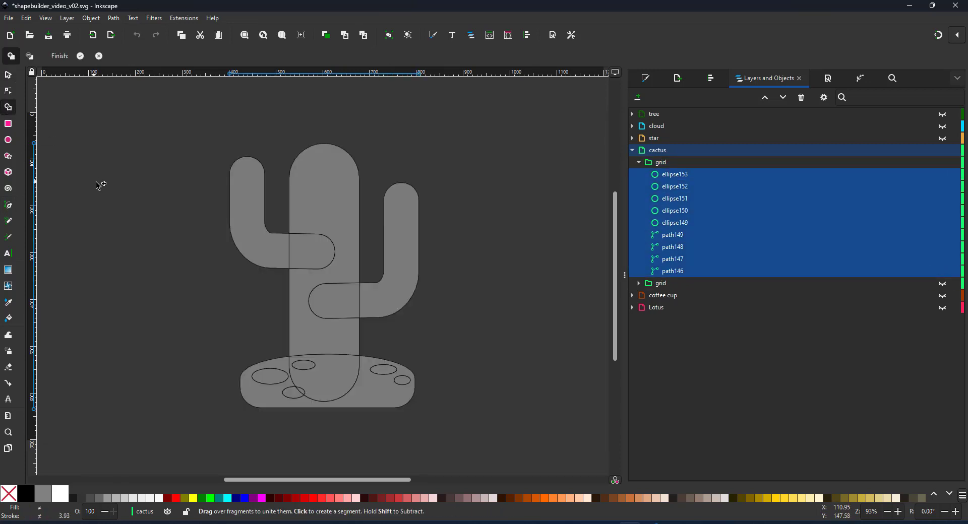
Unite the trunk and arm fragments into one body and the base fragments into another, leaving out the ellipses, and apply the result
left_click(278, 249)
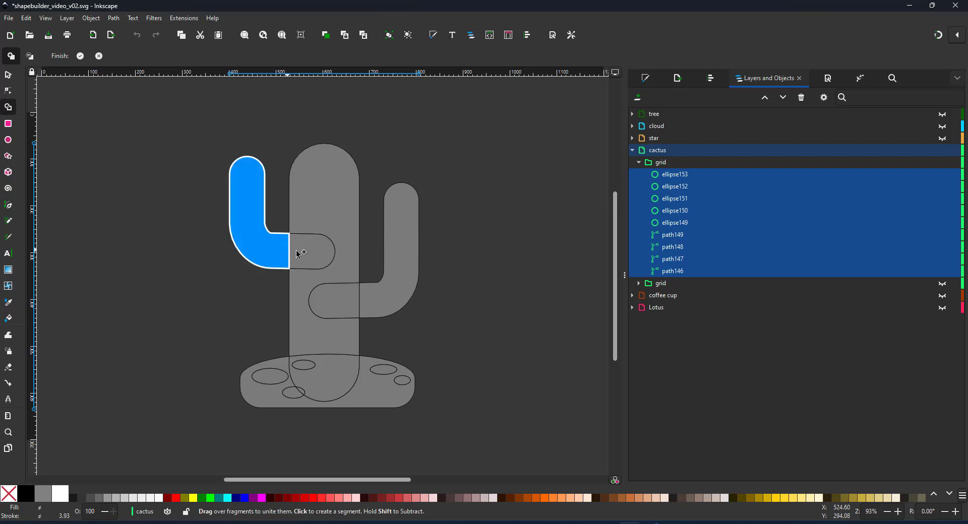
mouse_move(299, 254)
left_mouse_down()
mouse_move(319, 217)
mouse_move(338, 291)
mouse_move(368, 298)
left_mouse_up()
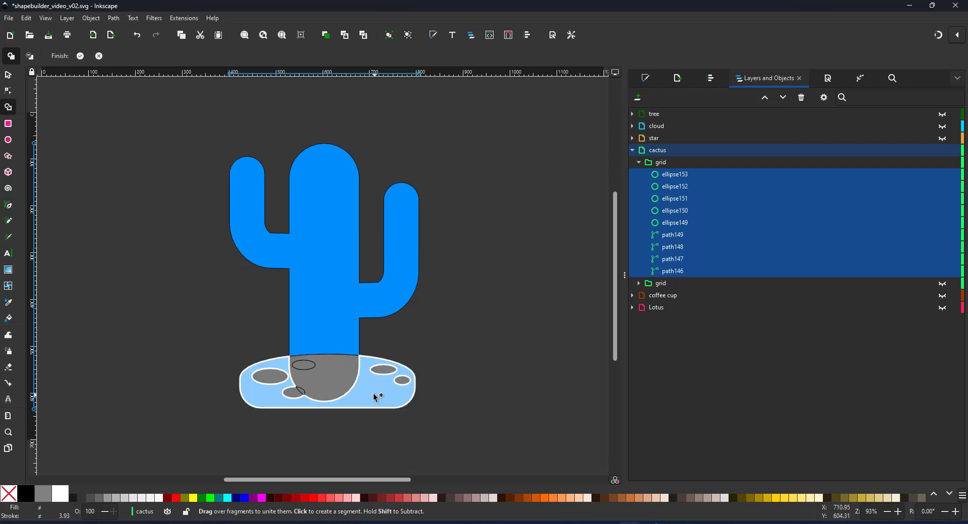
left_click(353, 385)
left_click(352, 385)
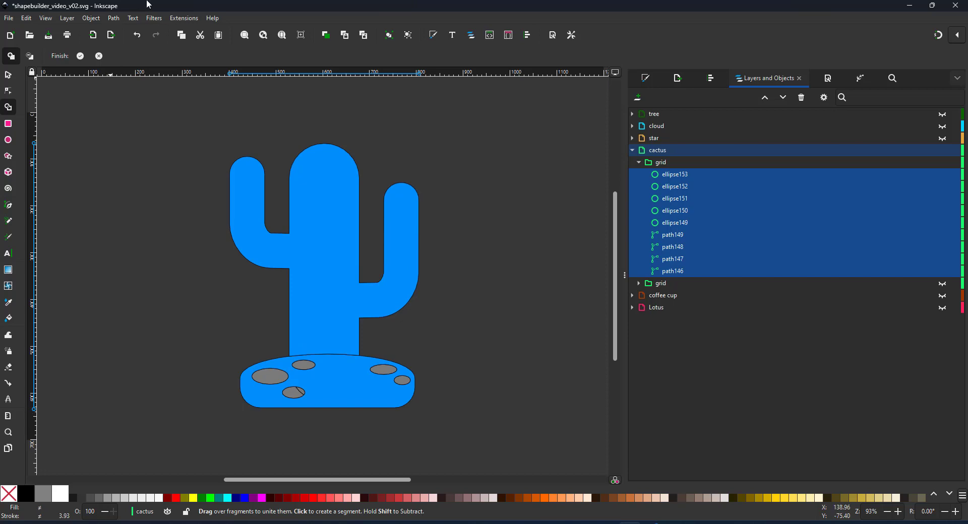
left_click(81, 57)
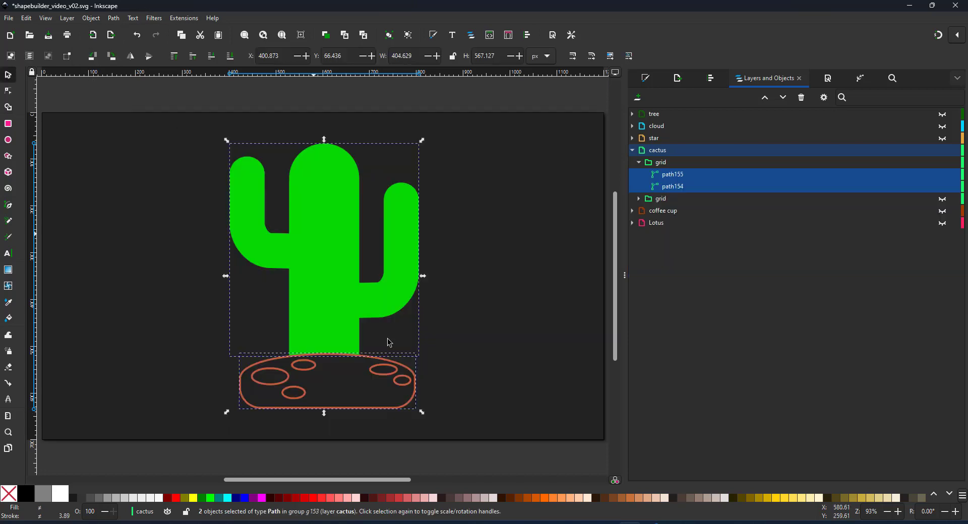
Remove the base shape's stroke and give it a flat brown fill
left_click(663, 187)
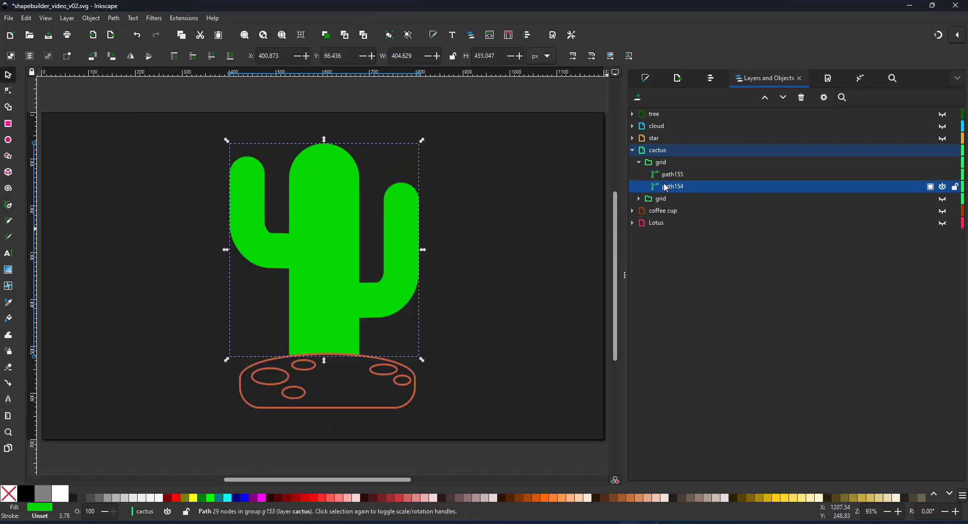
left_click(661, 174)
left_click(646, 78)
left_click(638, 113)
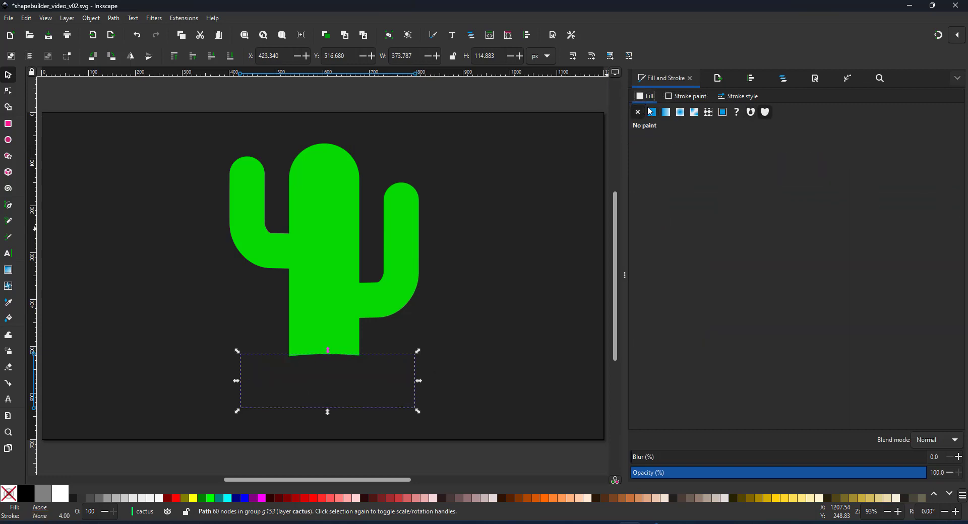
left_click(651, 111)
left_click(862, 199)
left_click(812, 205)
left_click(303, 269)
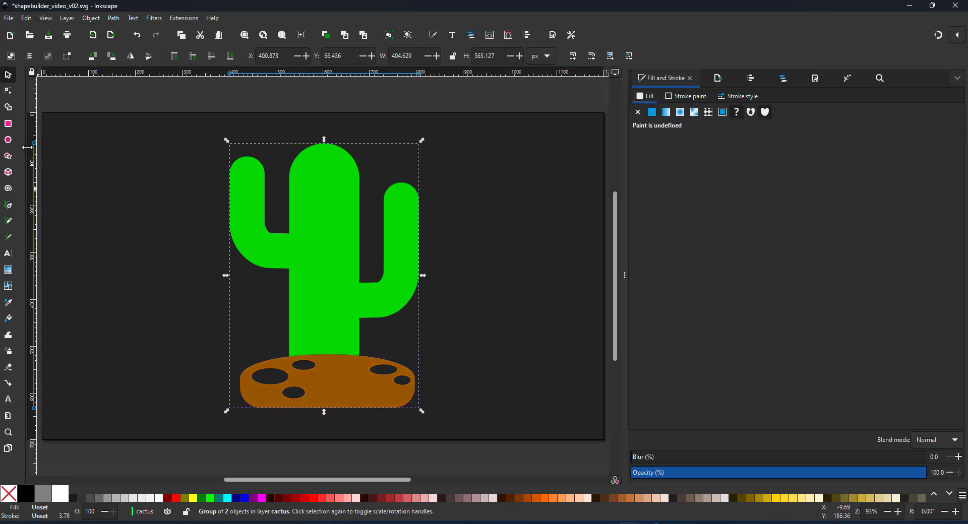
Apply a vertical linear gradient to the base shape, from brown at its lower edge to golden yellow at its upper edge
left_click(8, 270)
left_click(783, 78)
left_click(673, 174)
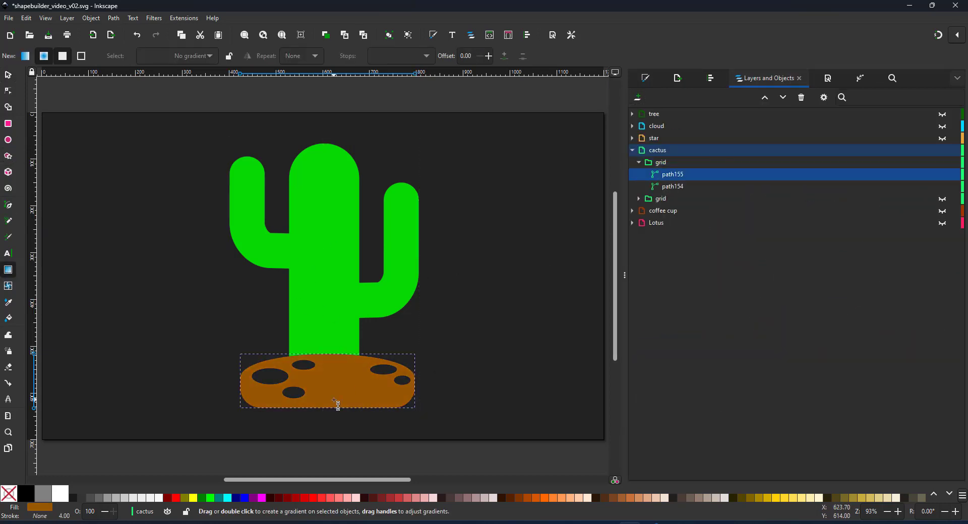
left_click_drag(334, 401, 330, 352)
left_click(25, 55)
left_click_drag(353, 402, 353, 349)
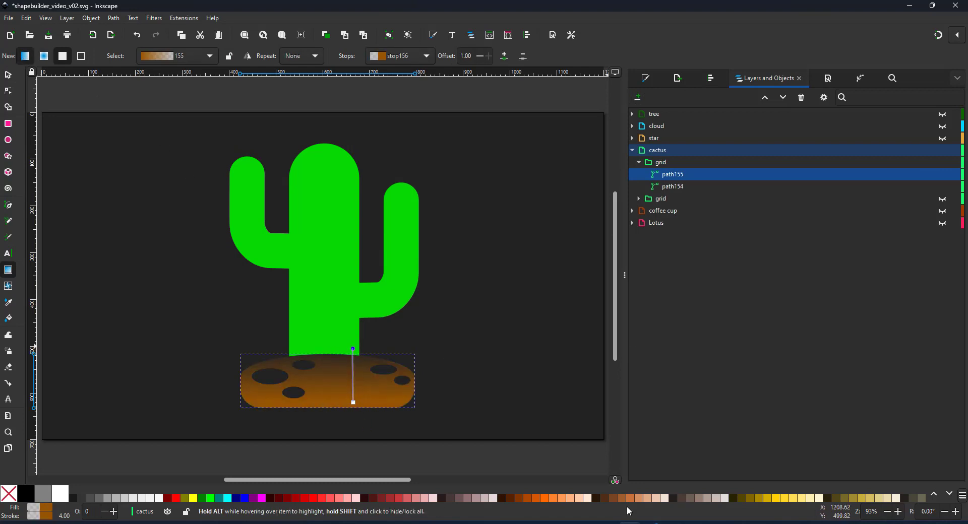
Apply a vertical linear gradient to the cactus body, from bright green at the tip to dark green above the base
left_click(320, 335)
left_click_drag(322, 181, 322, 345)
left_click(202, 498)
key("s")
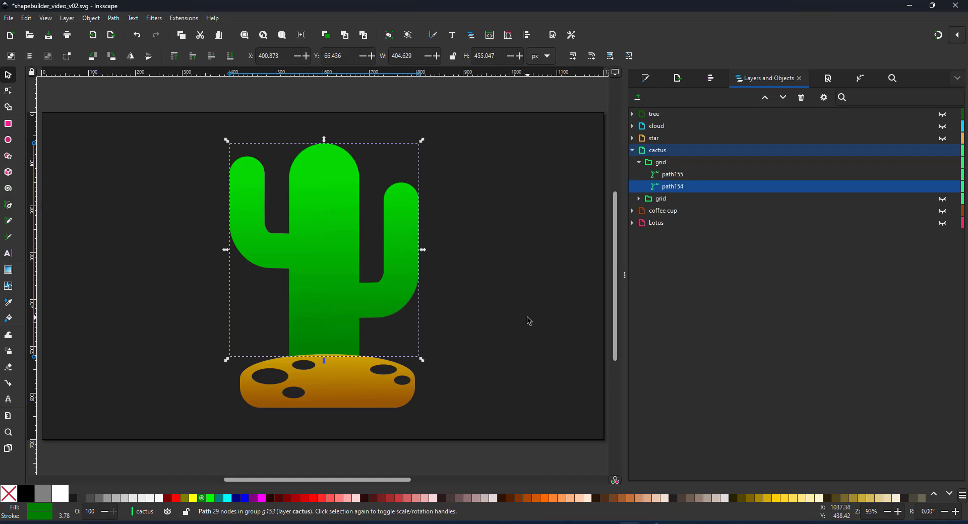
Collapse and hide the finished cactus group, and duplicate the hidden original group
left_click(638, 162)
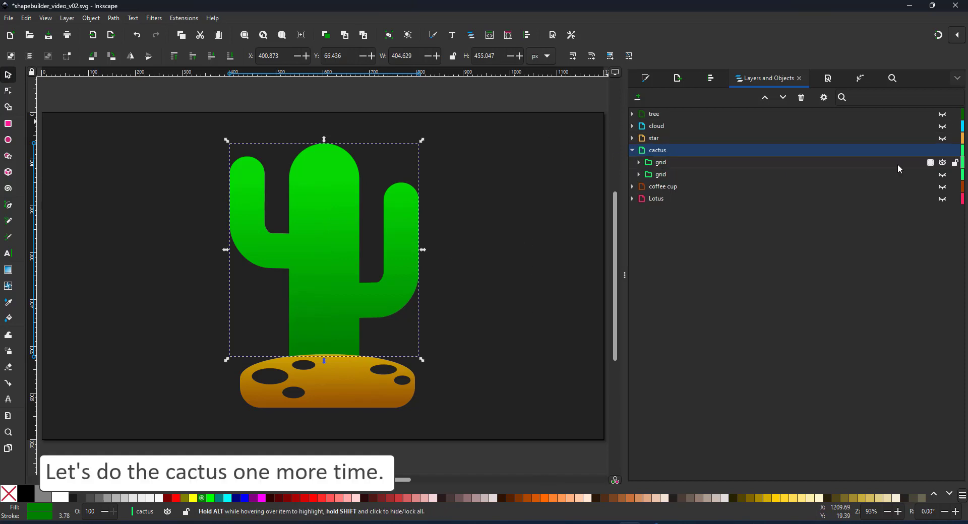
left_click(942, 162)
left_click(656, 175)
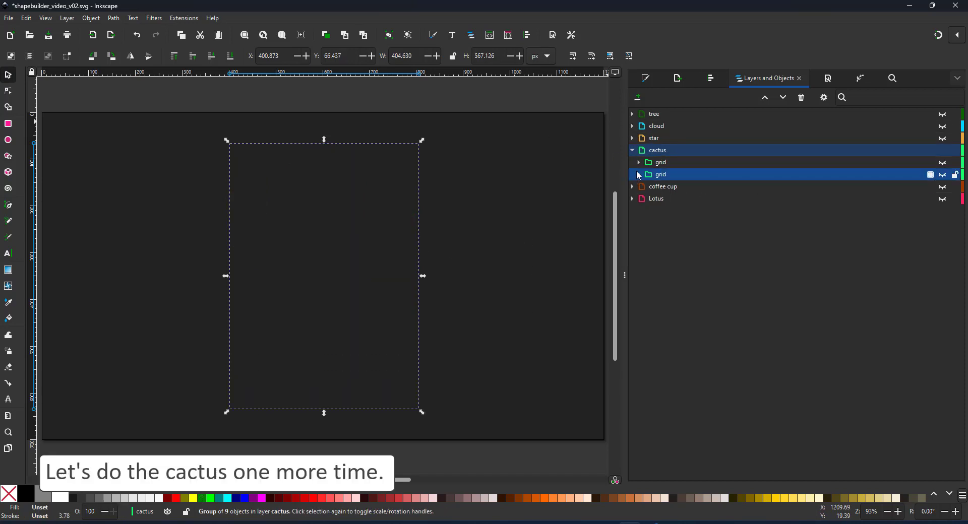
key("ctrl+d")
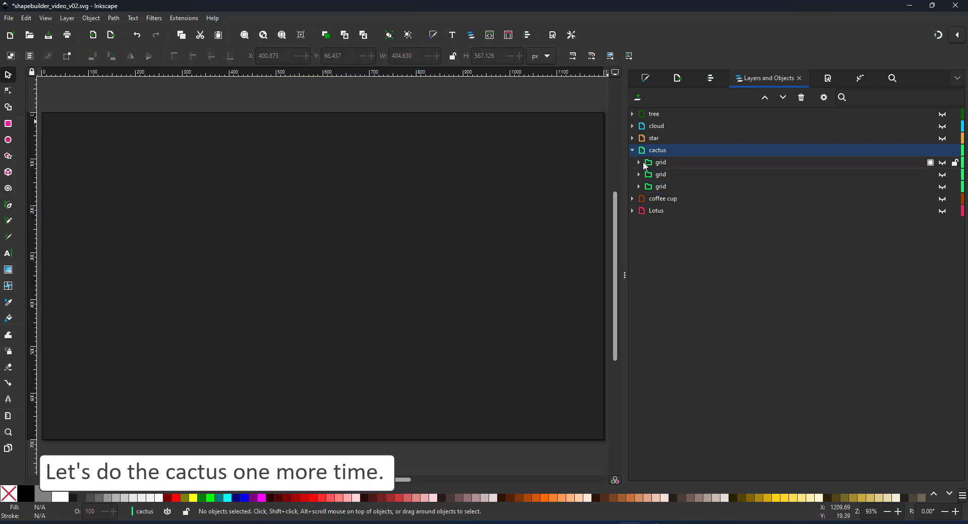
Show the new cactus copy and convert its trunk and two arm lines (path158 to path160) with Stroke to Path
left_click(646, 164)
left_click(639, 162)
left_click(674, 247)
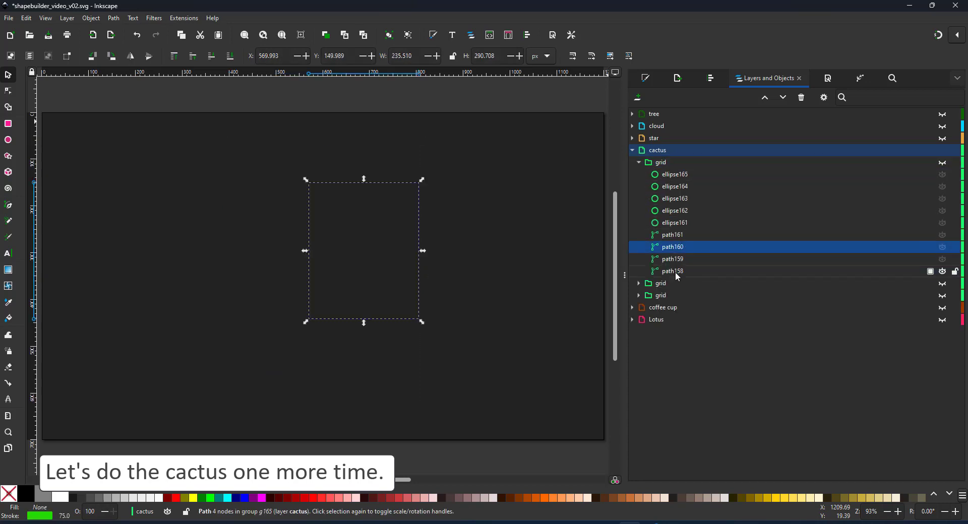
left_click(676, 272, "shift")
left_click(942, 163)
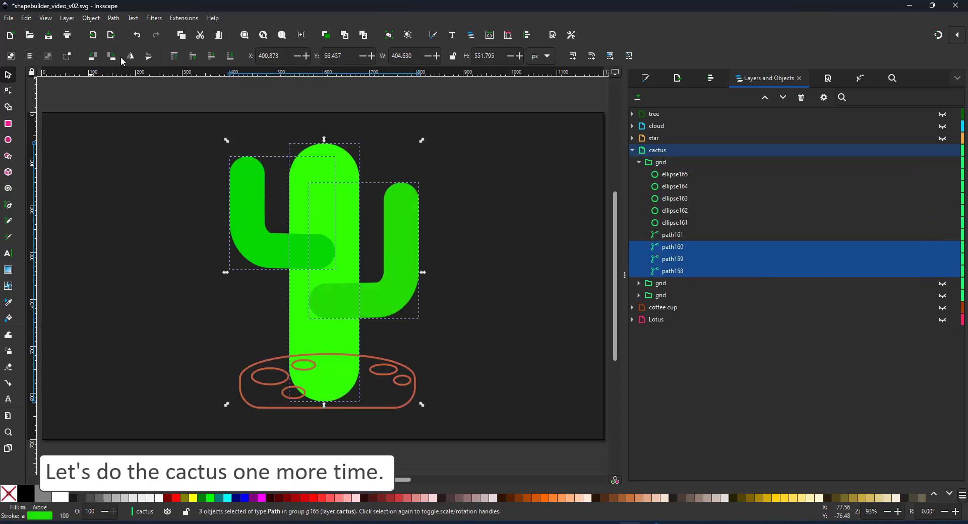
left_click(113, 18)
left_click(131, 41)
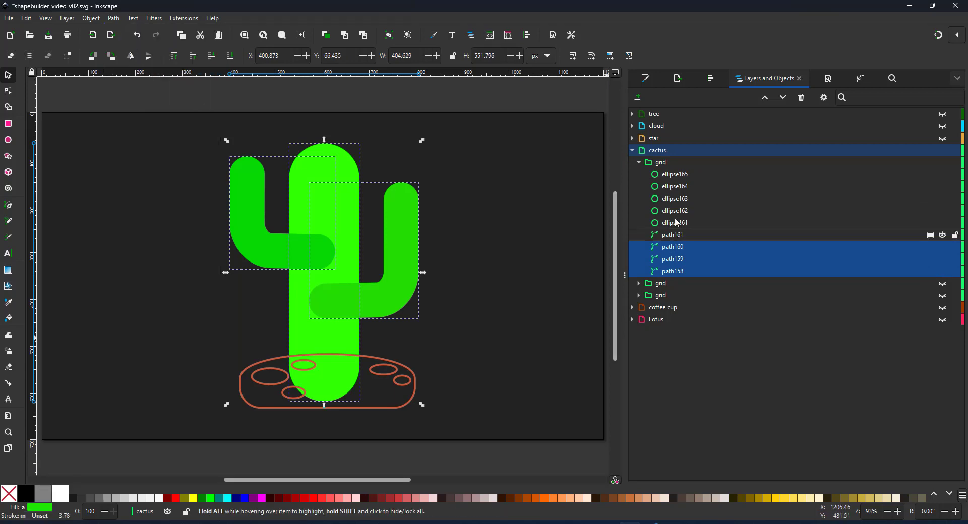
Load all nine cactus pieces into the Shape Builder and delete the five small ellipses from the base
left_click(670, 174)
left_click(685, 271, "shift")
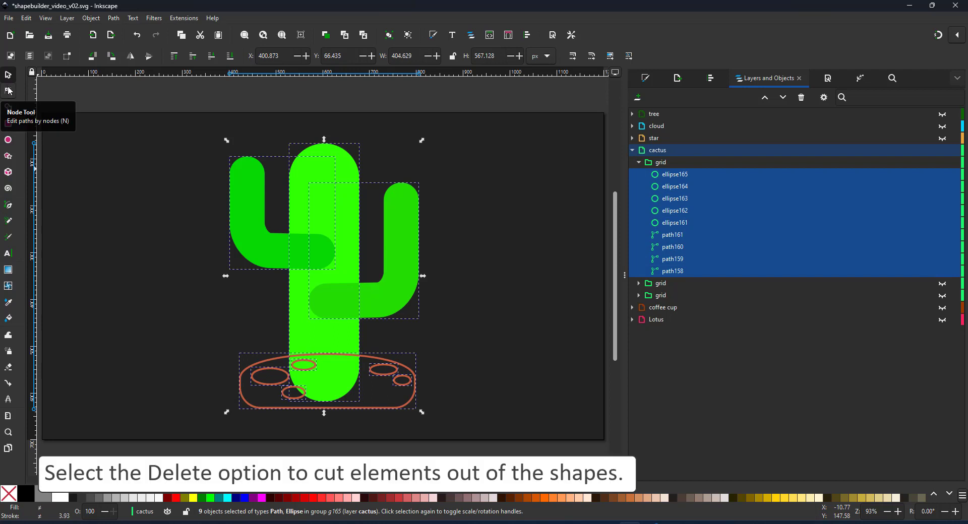
left_click(8, 107)
left_click(29, 56)
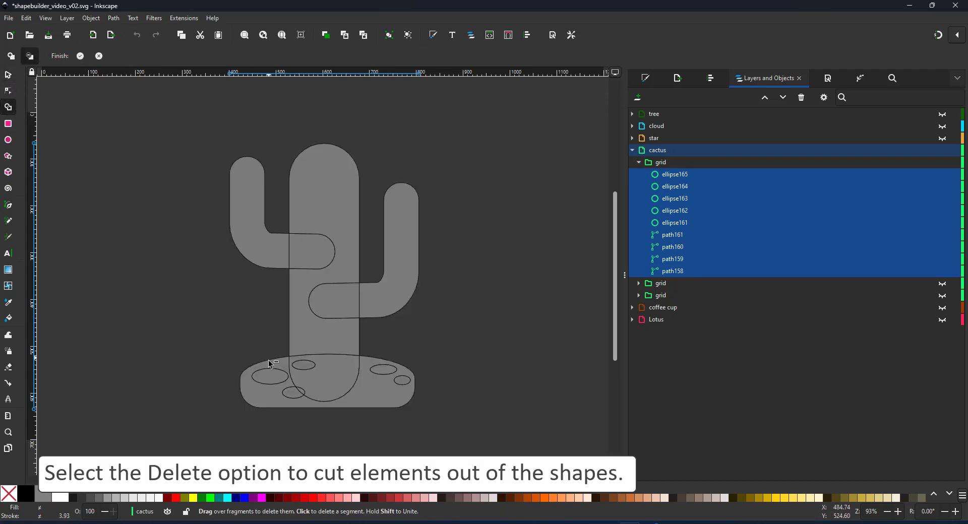
left_click(302, 394)
left_click(383, 369)
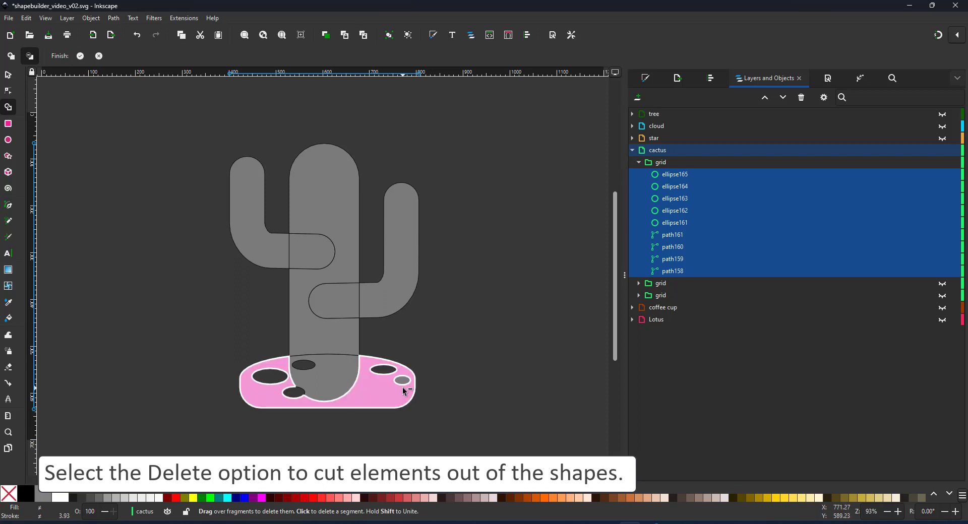
left_click(403, 382)
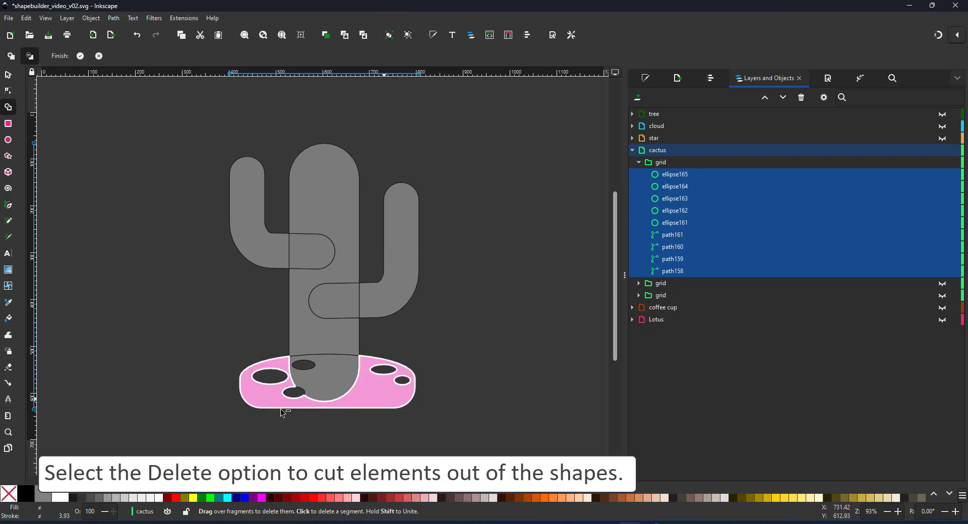
Unite the trunk, both arms and the base into one shape and apply the Shape Builder result
left_click(11, 56)
mouse_move(253, 227)
left_mouse_down()
mouse_move(360, 322)
mouse_move(309, 385)
mouse_move(363, 391)
left_mouse_up()
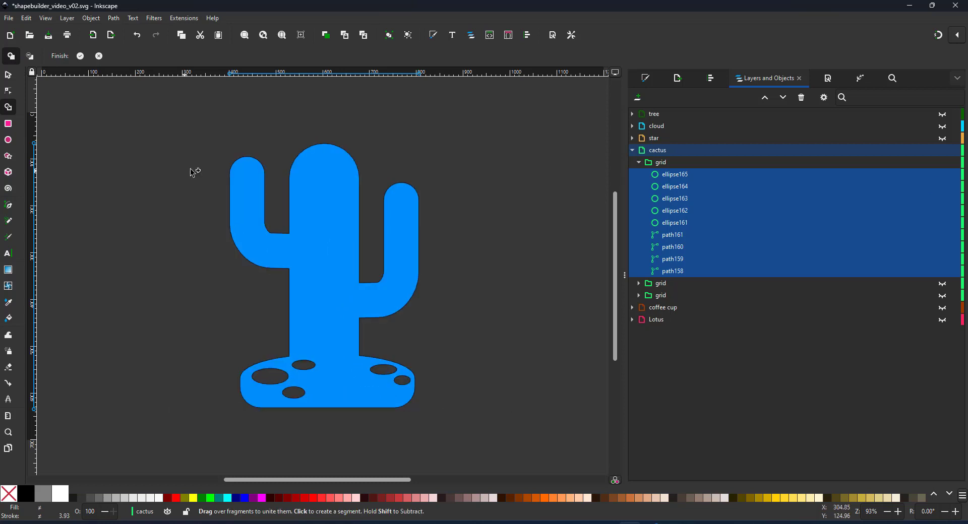
left_click(82, 57)
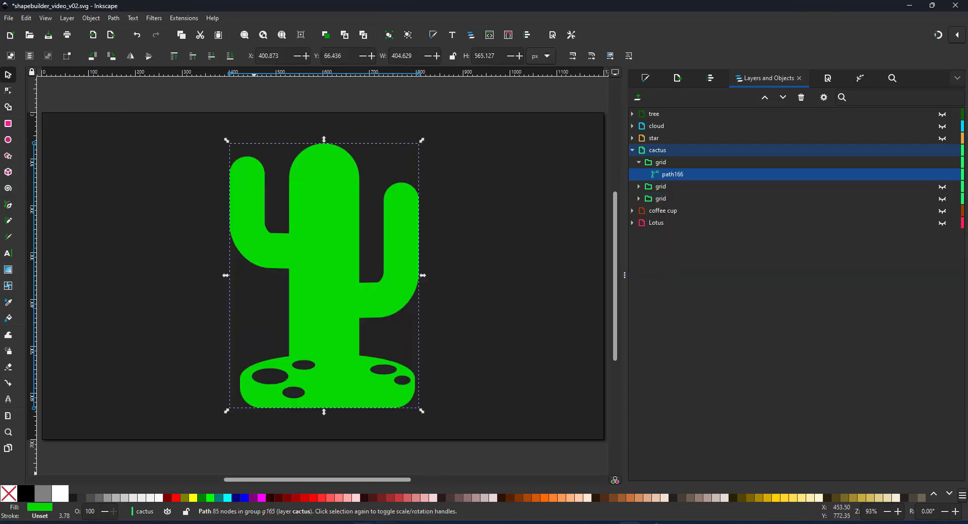
Collapse and hide the cactus layer, and show the coffee cup layer
left_click(633, 152)
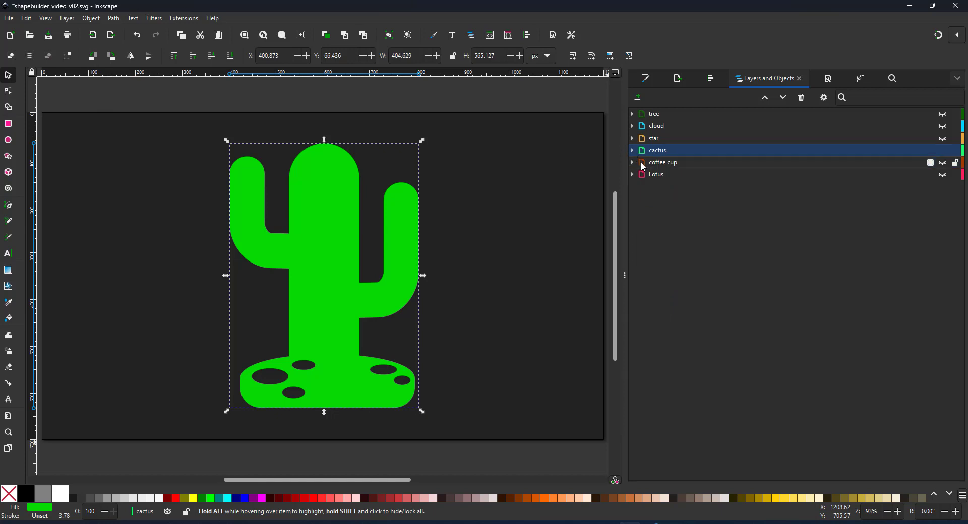
left_click(943, 150)
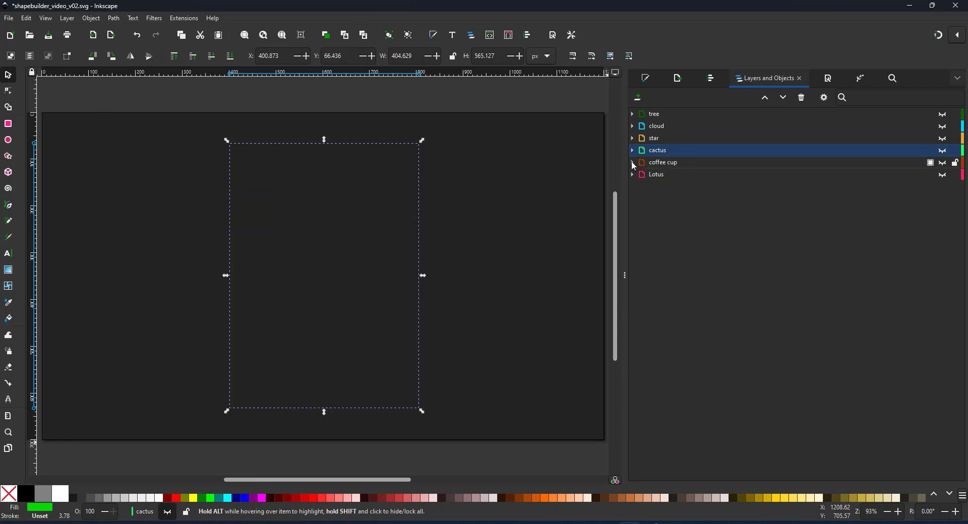
left_click(633, 162)
left_click(941, 163)
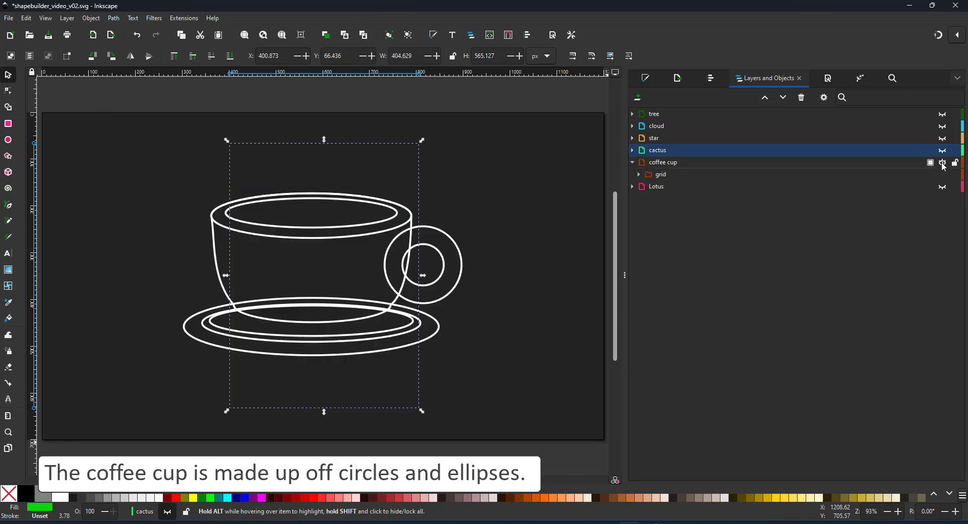
Expand the coffee cup group and examine the circles, ellipses and paths it is made of
left_click(638, 175)
left_click(638, 162)
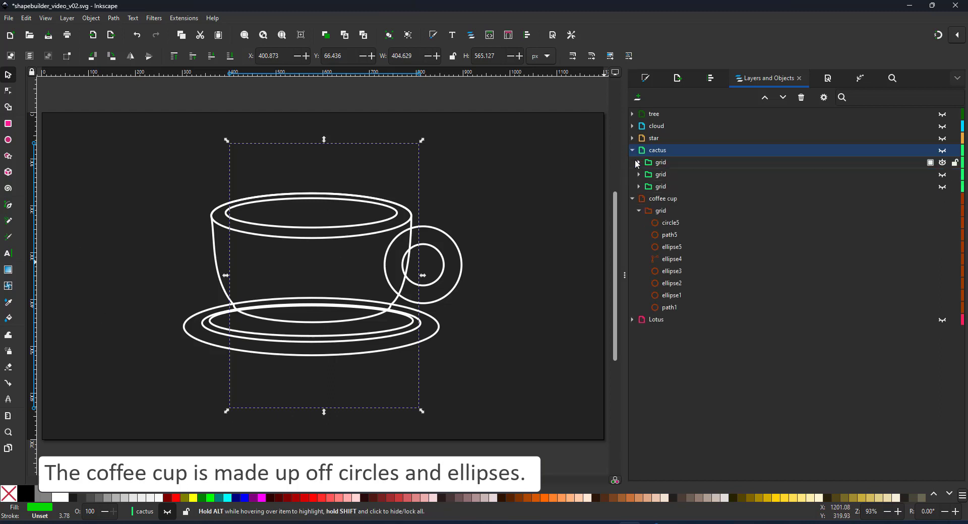
left_click(633, 150)
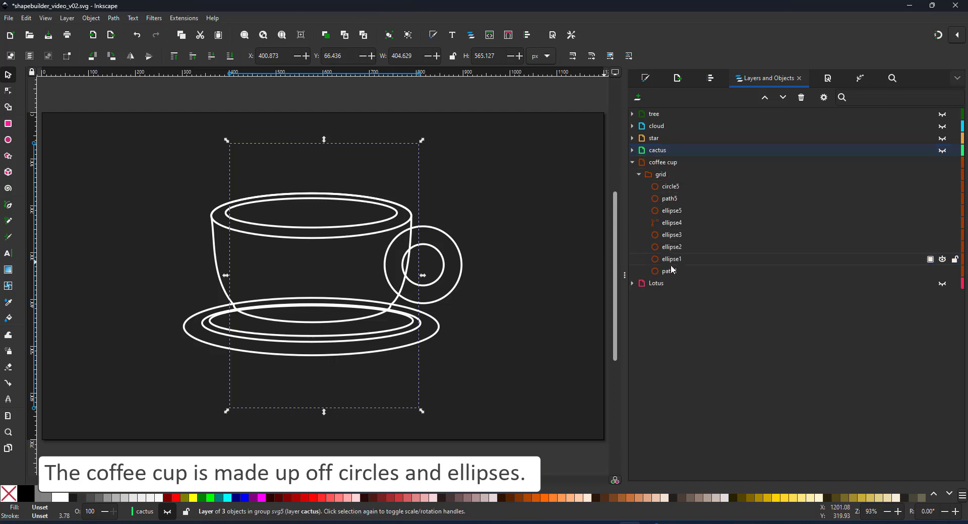
left_click_drag(175, 172, 489, 391)
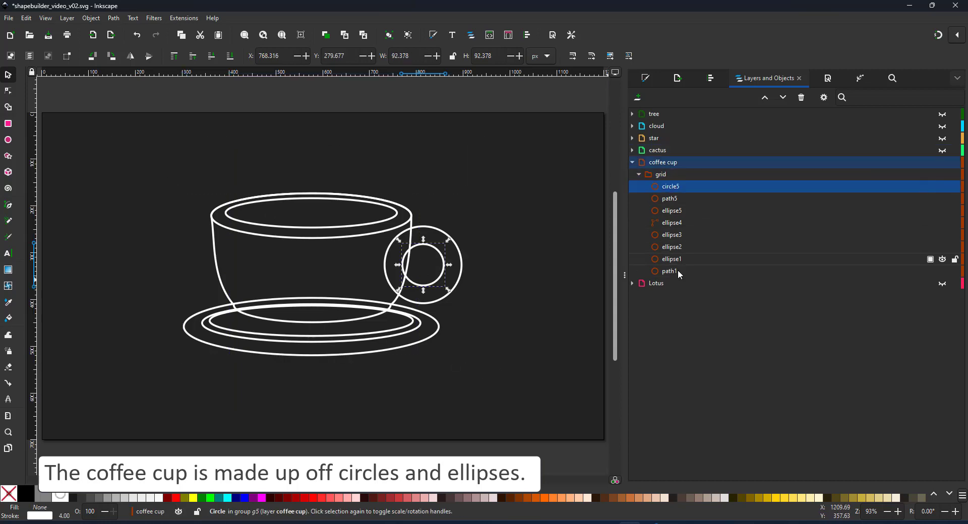
Duplicate the coffee cup group, and hide and lock the original
key("ctrl+g")
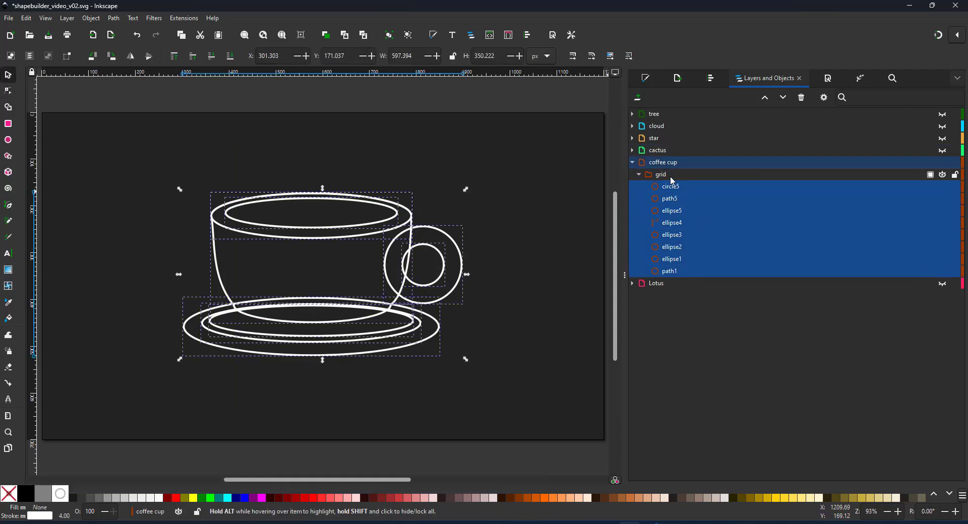
left_click(942, 186)
left_click(954, 186)
left_click(639, 186)
left_click(639, 174)
Load the copy's eight shapes into the Shape Builder and delete the cup's inner opening and the ring inside the saucer
left_click(674, 187)
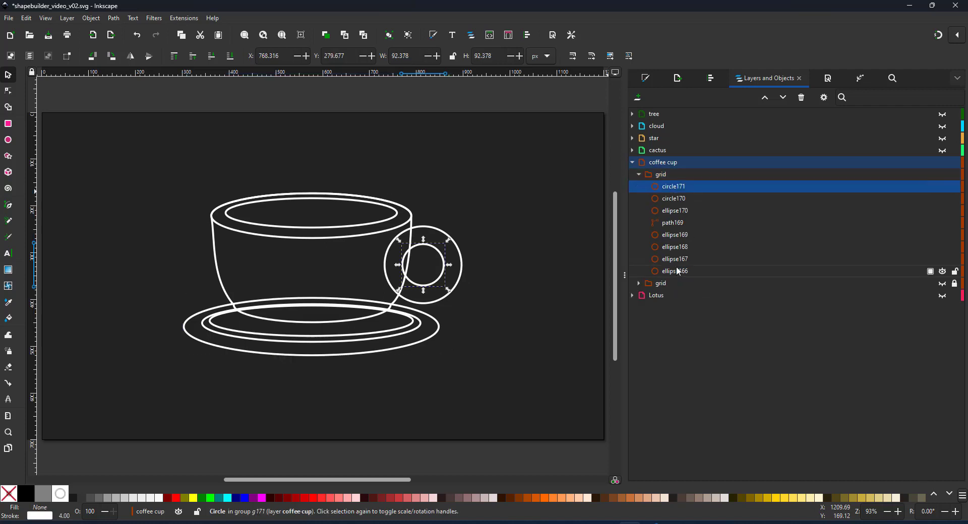
left_click(678, 271, "shift")
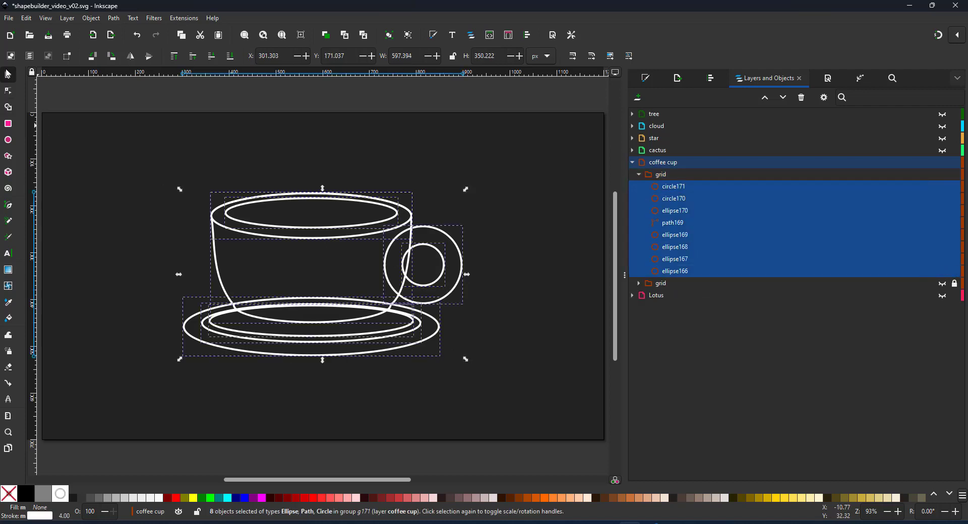
left_click(8, 106)
left_click(30, 56)
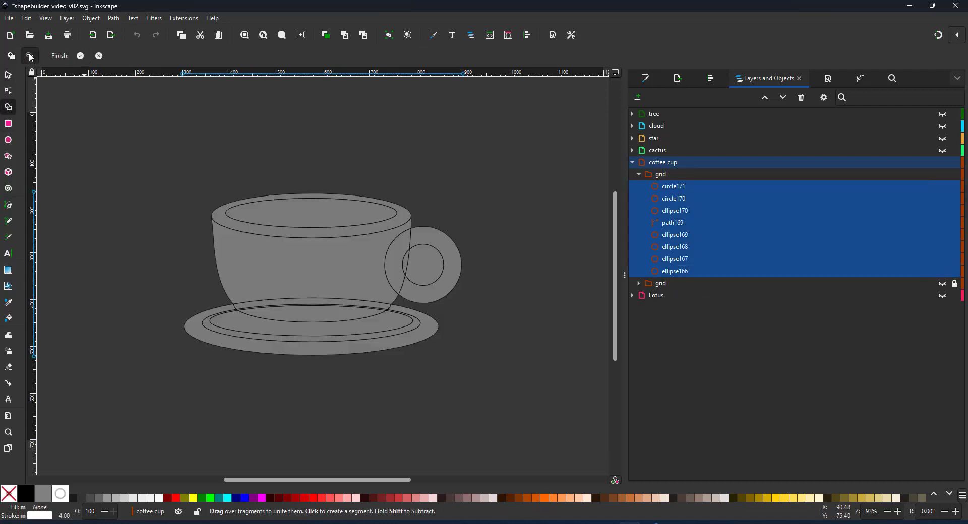
left_click(291, 216)
left_click_drag(418, 327, 214, 340)
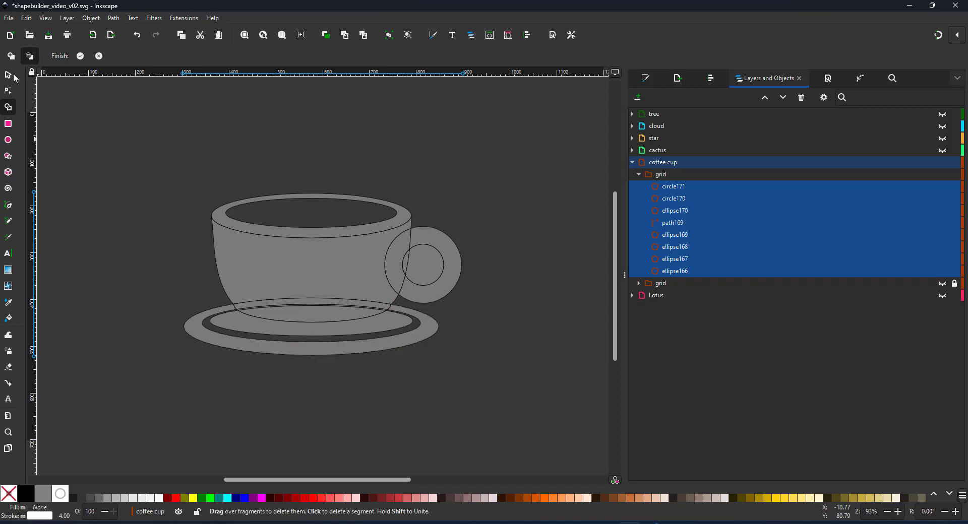
Unite the cup body, rim, handle and saucer fragments into one shape and apply the Shape Builder result
left_click(11, 56)
mouse_move(288, 238)
left_mouse_down()
mouse_move(298, 265)
mouse_move(389, 266)
mouse_move(405, 289)
mouse_move(346, 322)
mouse_move(392, 308)
left_mouse_up()
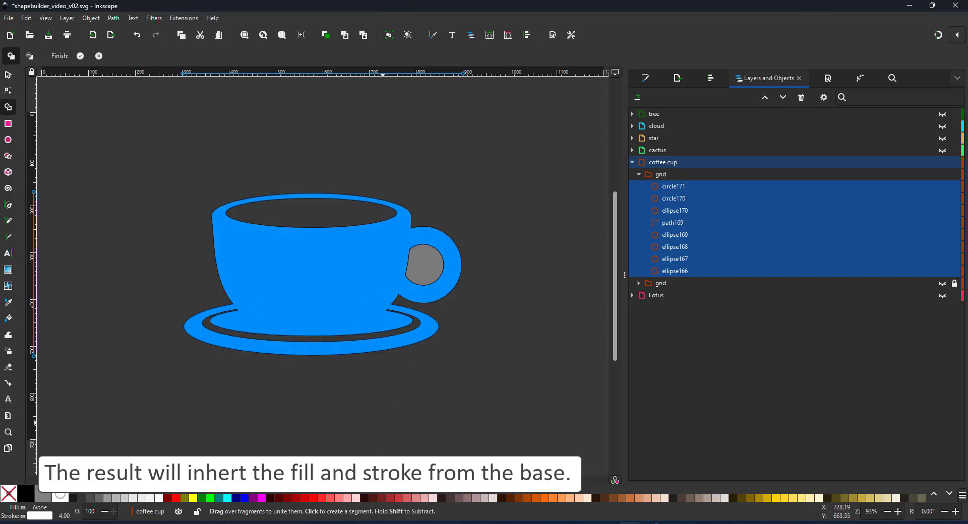
left_click(80, 56)
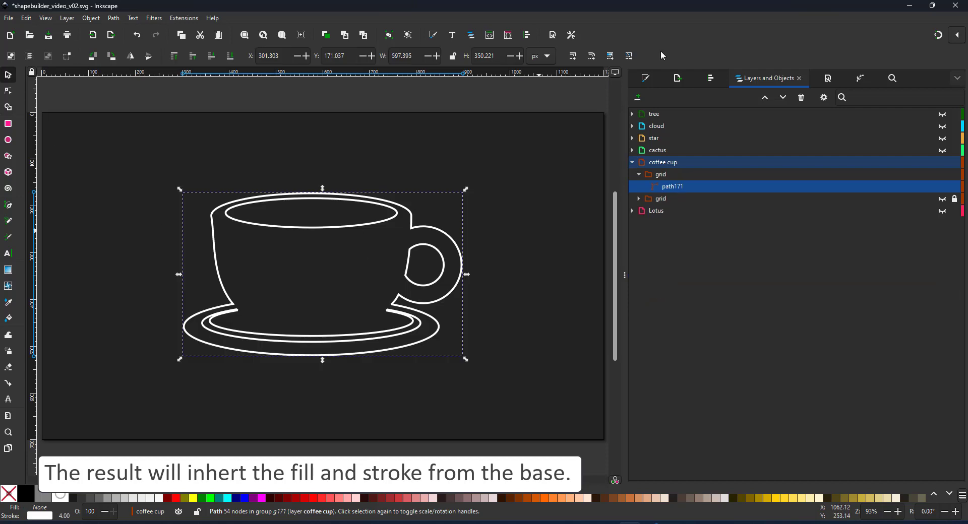
Give the united coffee cup a flat white fill and remove its stroke
left_click(648, 78)
left_click(652, 111)
left_click_drag(832, 242, 894, 252)
left_click(686, 97)
left_click(638, 112)
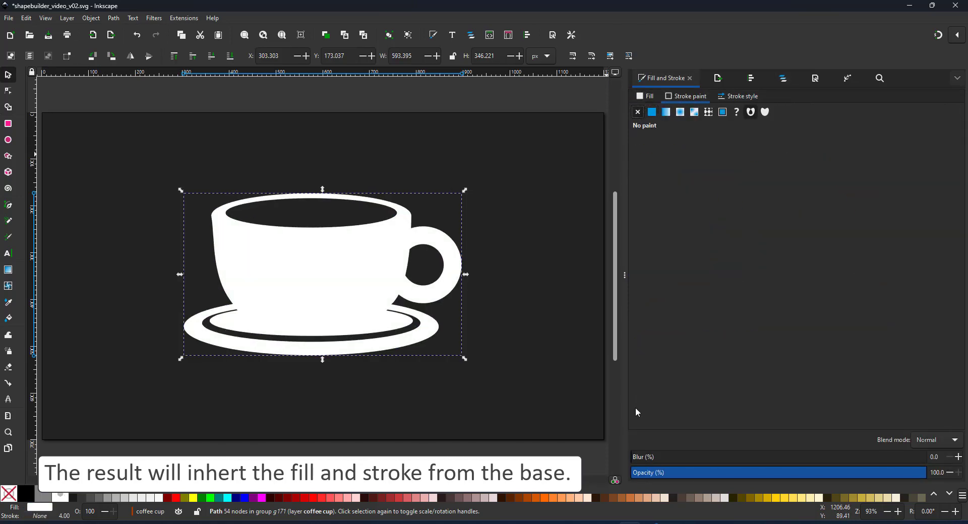
Collapse and hide the coffee cup layer, and show the Lotus layer
left_click(783, 78)
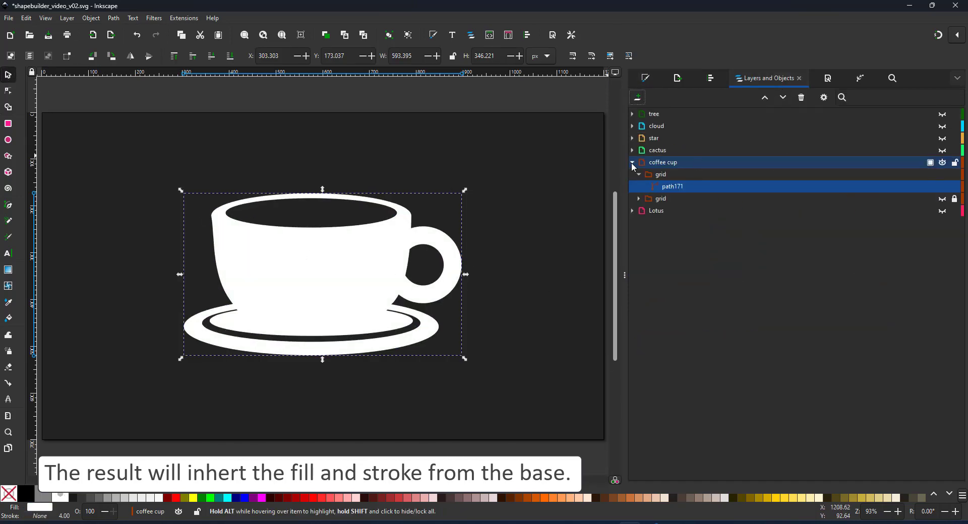
left_click(632, 162)
left_click(943, 163)
left_click(943, 175)
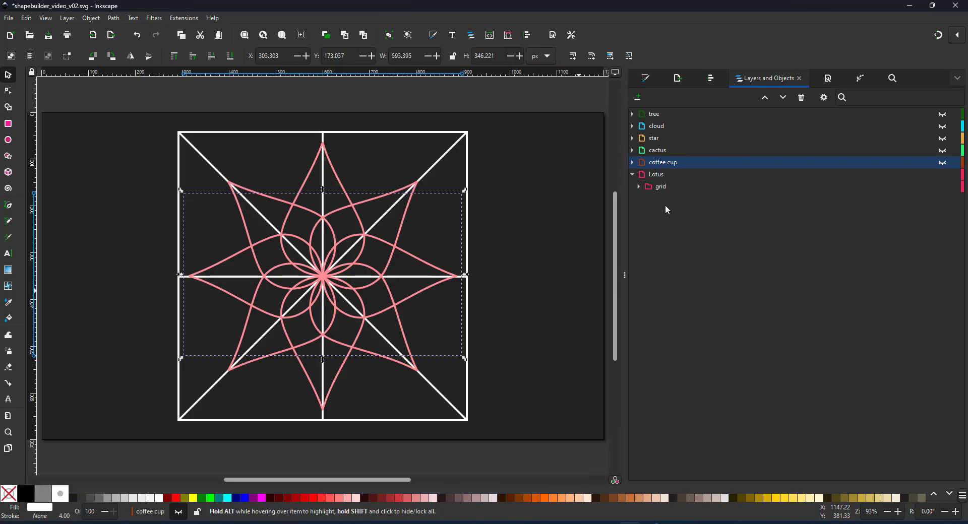
Combine the lotus guide rectangles and lines (rect43 to rect41) into one path and rename it grid
left_click(638, 187)
left_click(671, 297)
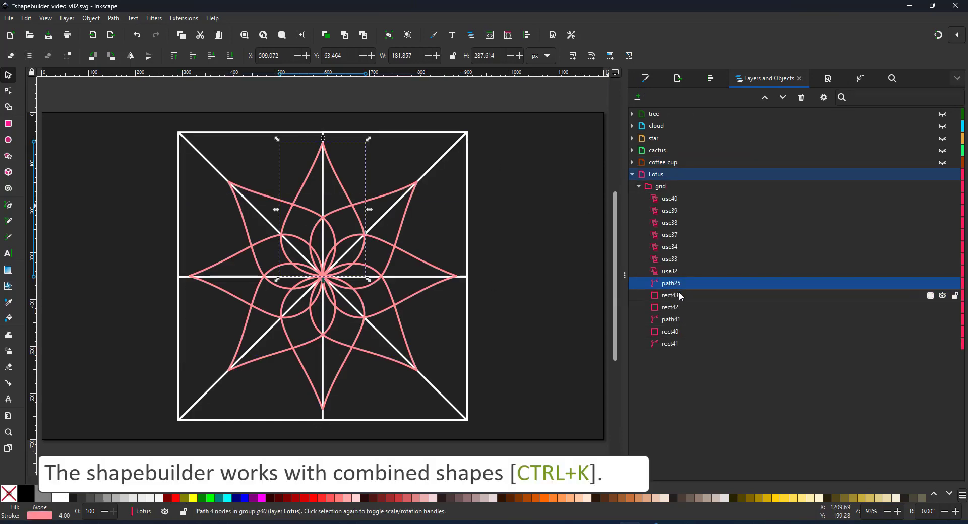
left_click(670, 343, "shift")
left_click(113, 19)
left_click(142, 145)
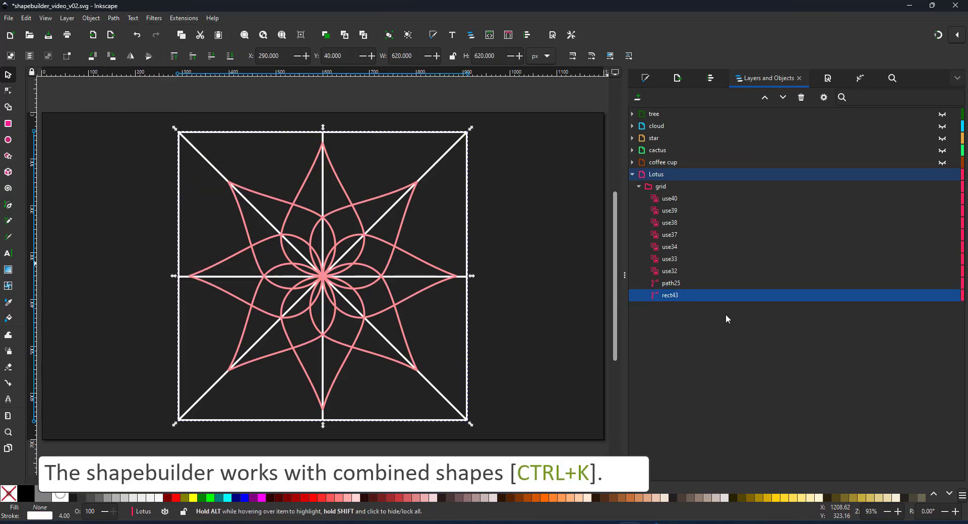
double_click(668, 296)
type("grid")
key("Return")
Hide the petal path25 and its seven clones to view the combined grid alone, and show them again
left_click(670, 283)
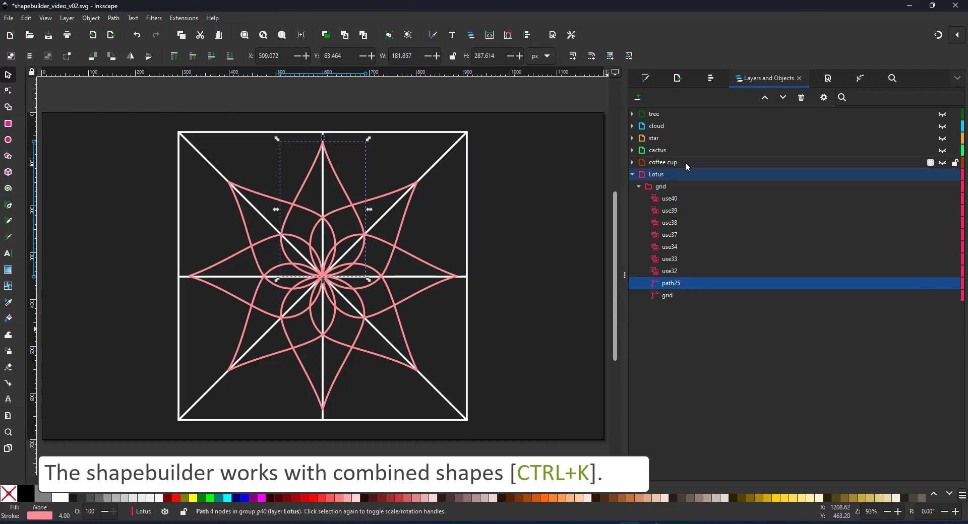
left_click(666, 199, "shift")
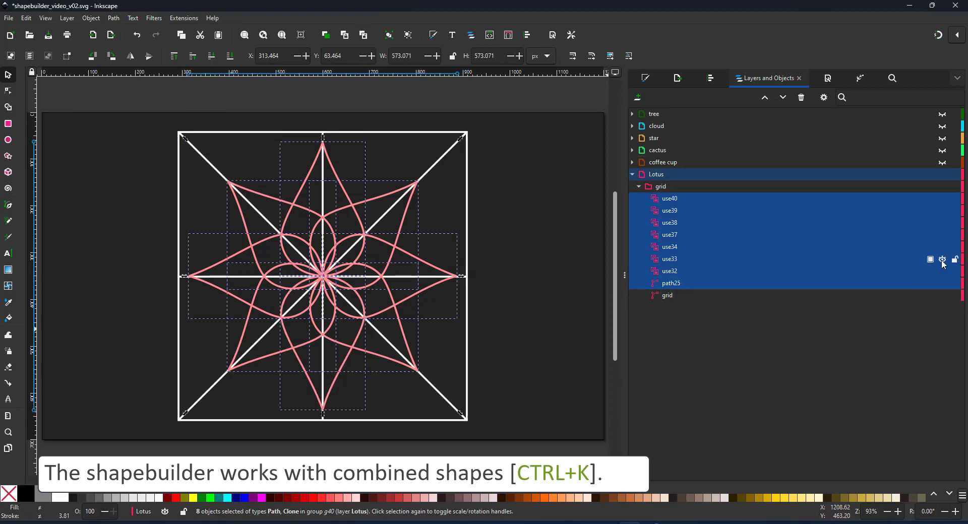
left_click(943, 260)
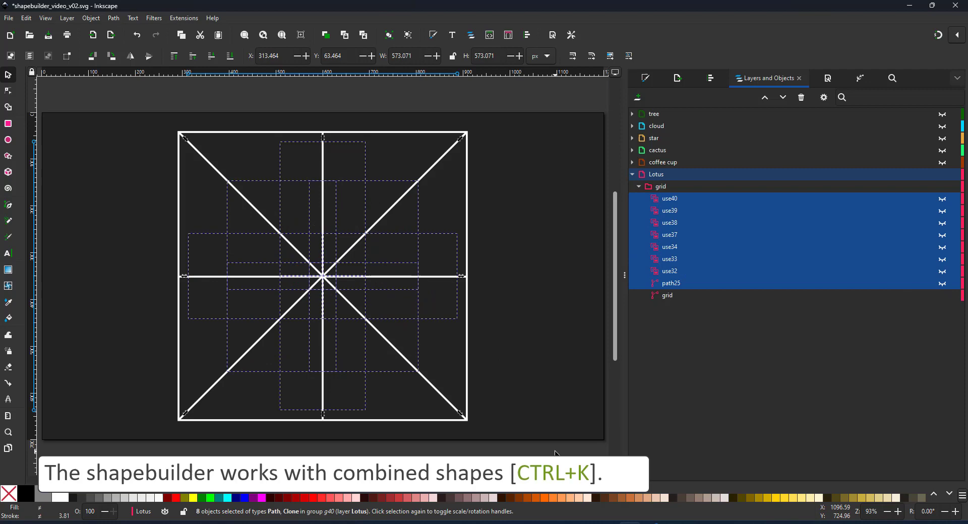
left_click(943, 284)
Lower the tip node of the original petal path25 so that the petal is about 243 px tall
left_click(670, 284)
key("n")
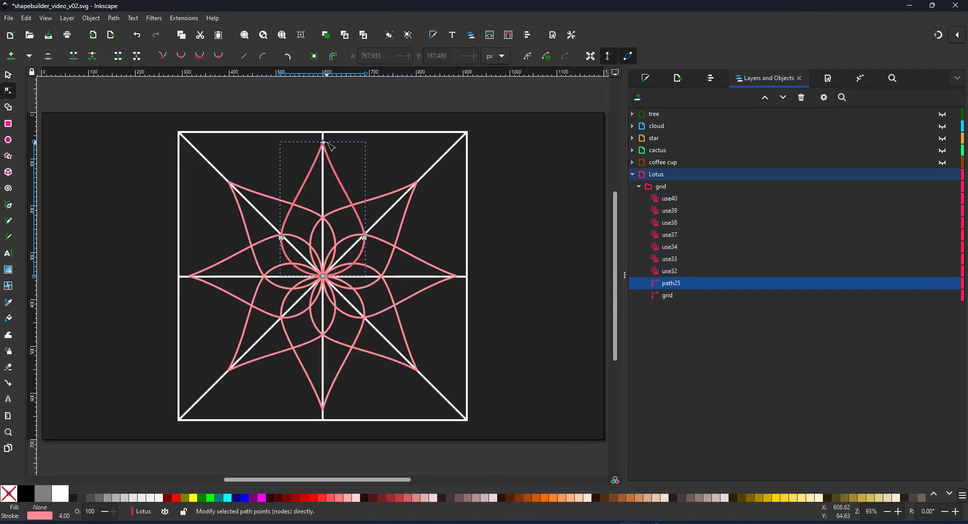
left_click_drag(323, 142, 323, 169)
key("ctrl+z")
left_click_drag(288, 118, 349, 164)
key("shift+Down")
key("shift+Down")
key("shift+Down")
key("shift+Down")
key("shift+Down")
key("s")
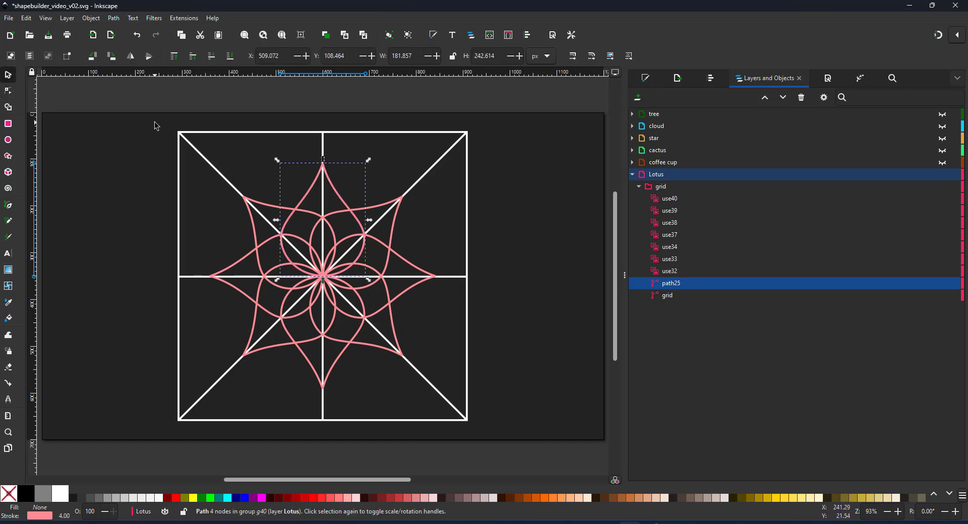
Duplicate the lotus group, hide and lock the original, and expand the copy
left_click(395, 200)
left_click(639, 198)
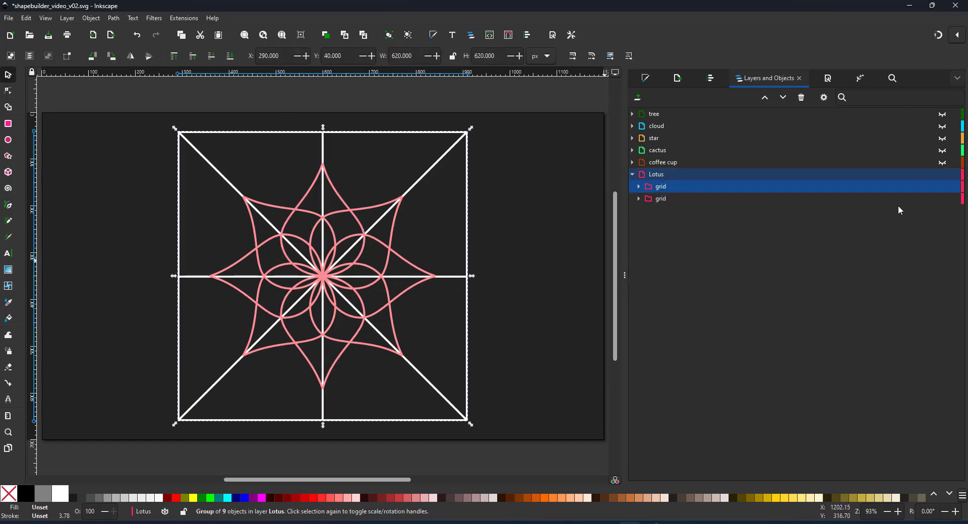
left_click(942, 199)
left_click(955, 198)
left_click(654, 187)
left_click(639, 187)
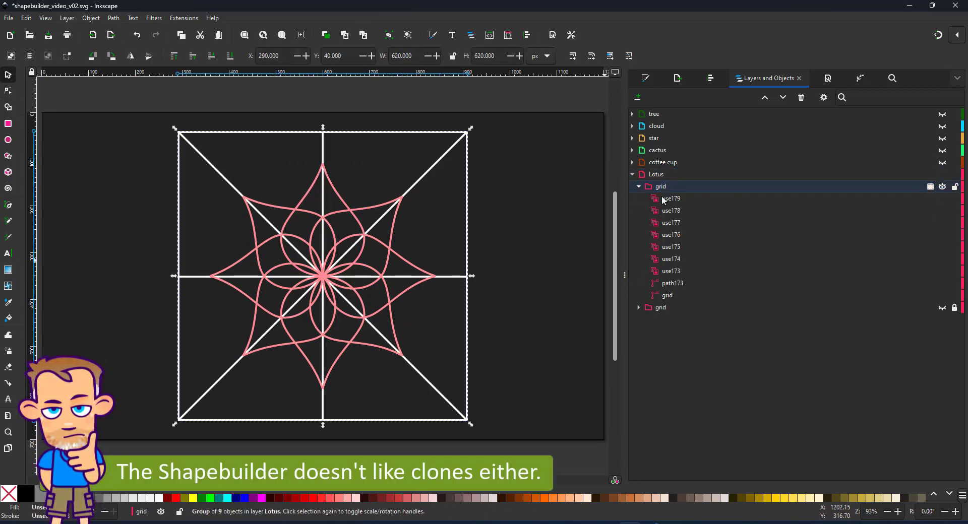
Try the Shape Builder on all nine objects of the lotus copy while seven petals are still clones
left_click(672, 199)
left_click(668, 296, "shift")
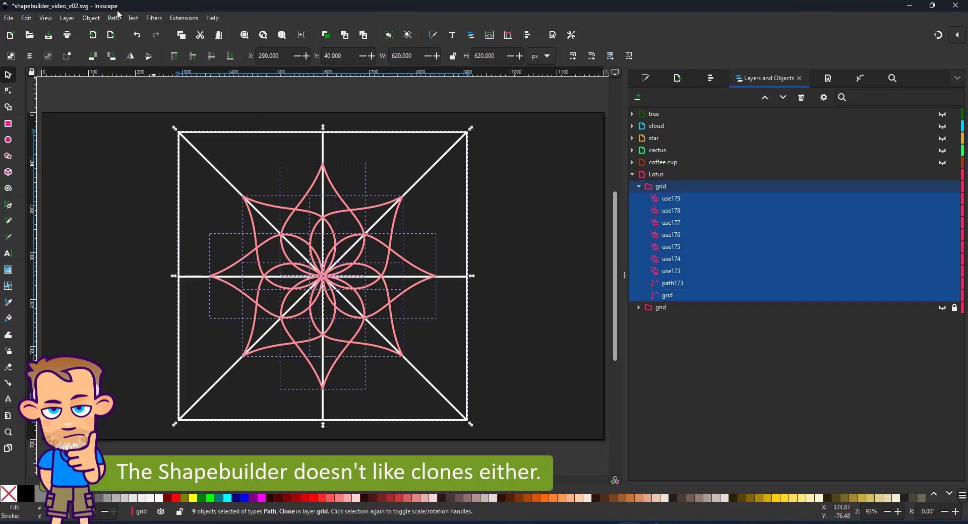
left_click(10, 110)
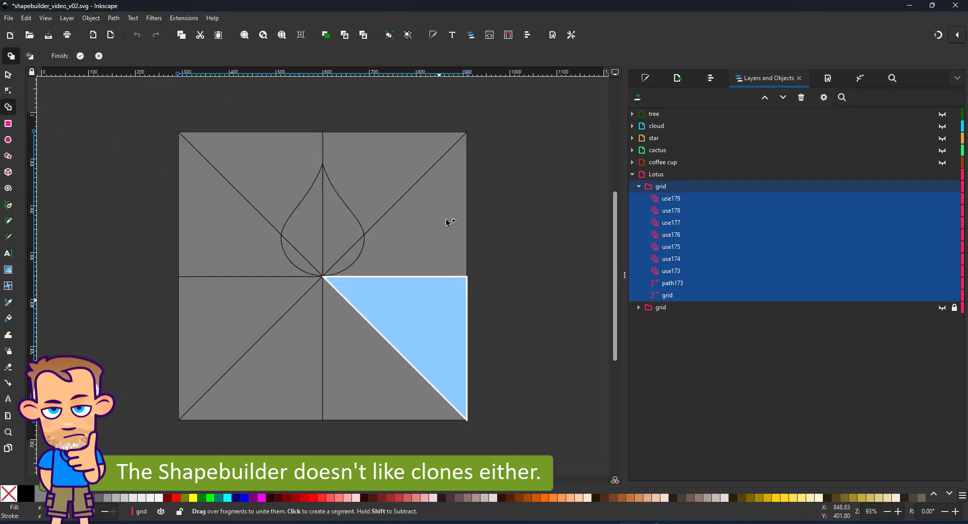
left_click(8, 75)
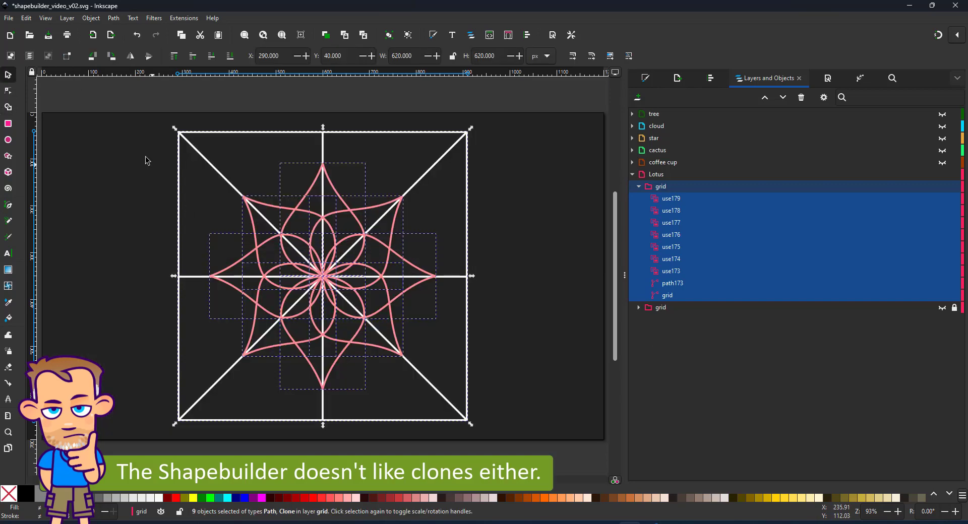
Convert the seven petal clones in the lotus copy to paths
left_click(679, 273)
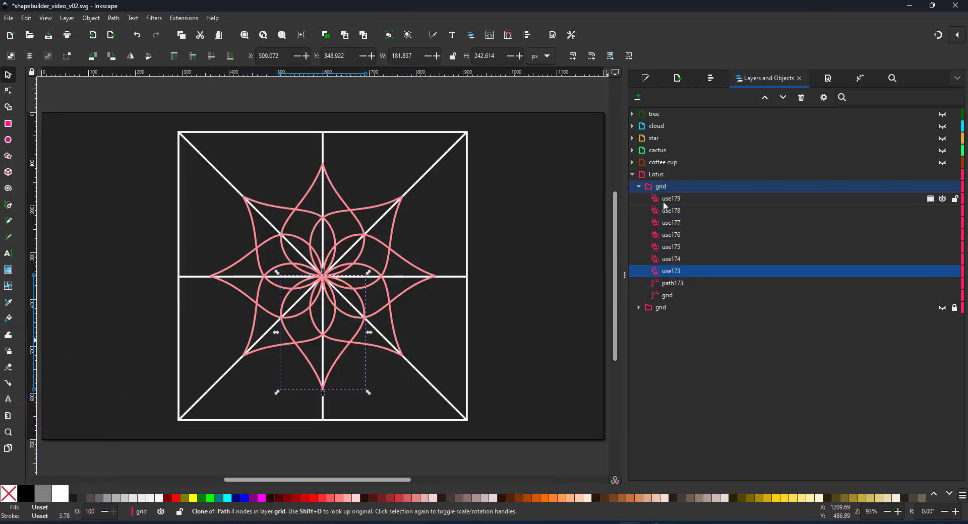
left_click(663, 201, "shift")
left_click(114, 18)
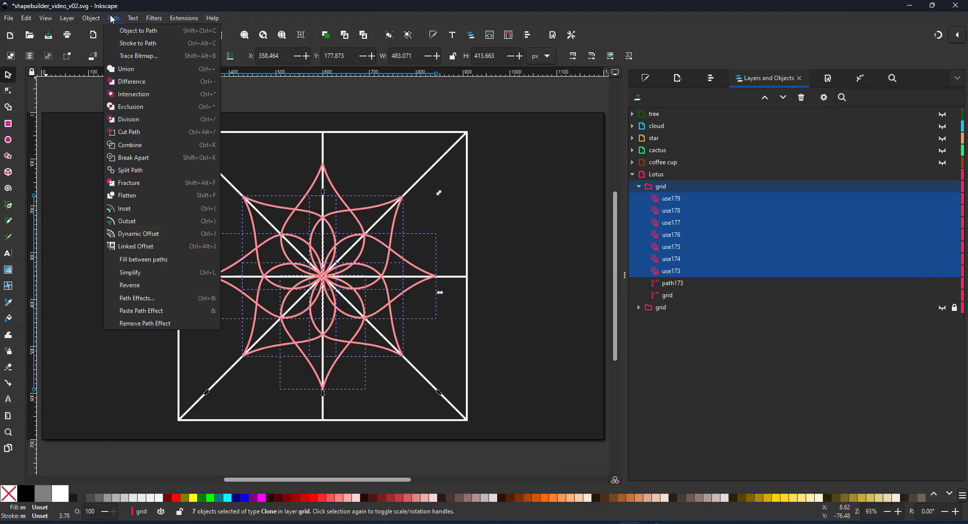
left_click(140, 36)
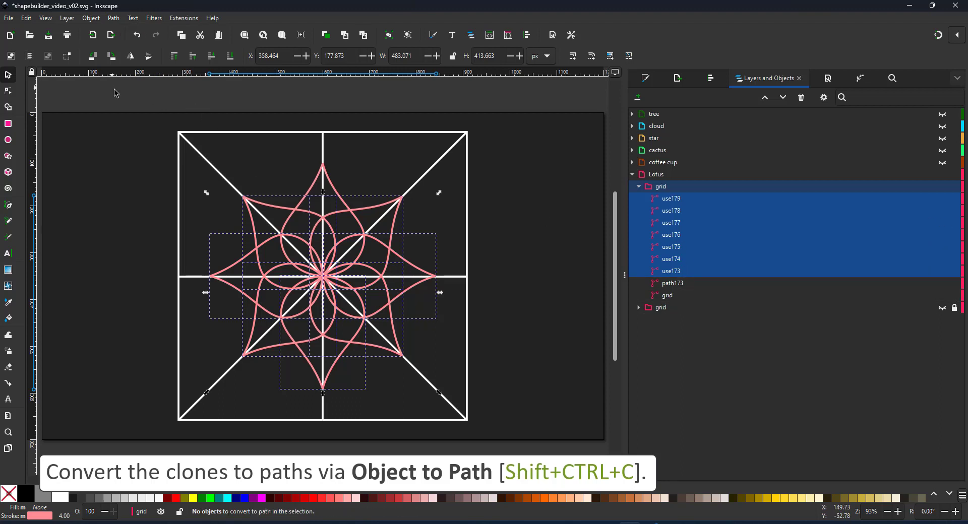
Start the Shape Builder on all nine paths of the copy and keep both halves of the eight outer petal tips
left_click(673, 283, "shift")
left_click(676, 297, "shift")
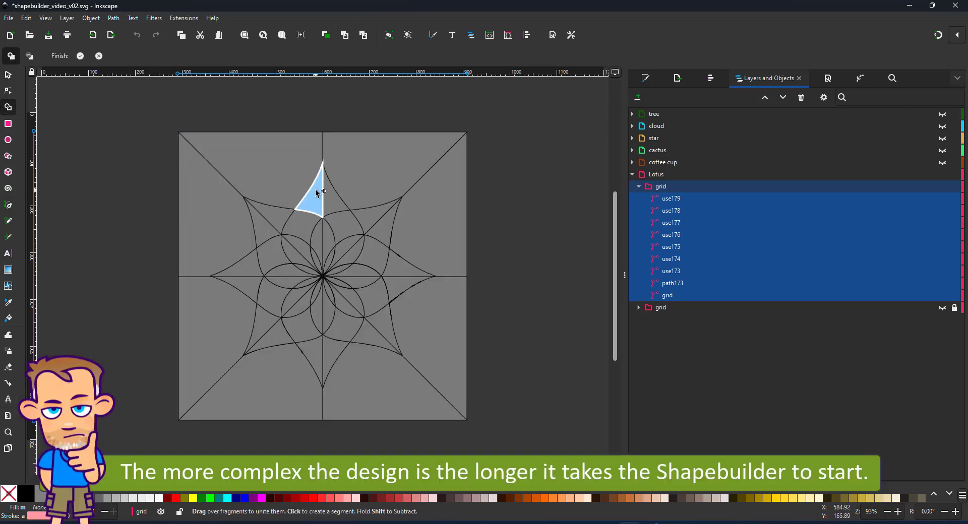
left_click(317, 198)
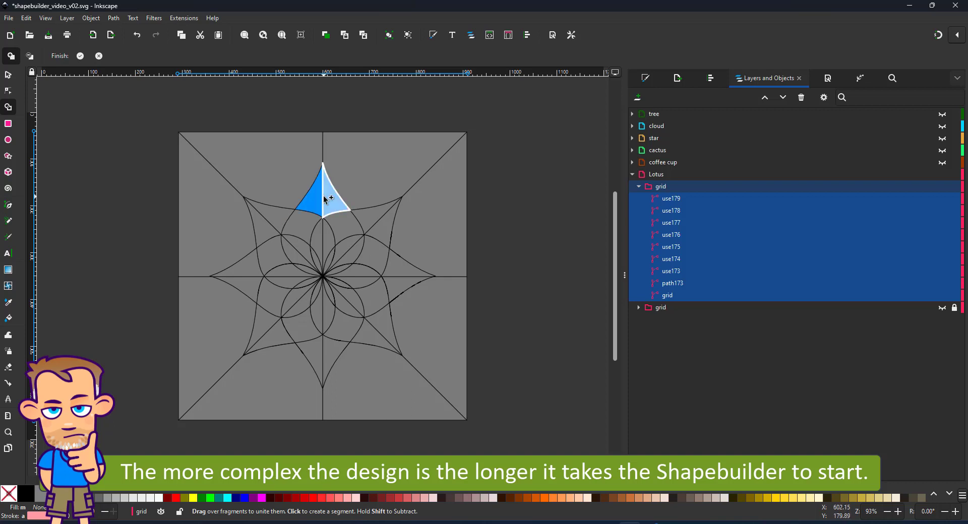
left_click(372, 228)
left_click(382, 233)
left_click(396, 263)
left_click(397, 286)
left_click(381, 322)
left_click(369, 335)
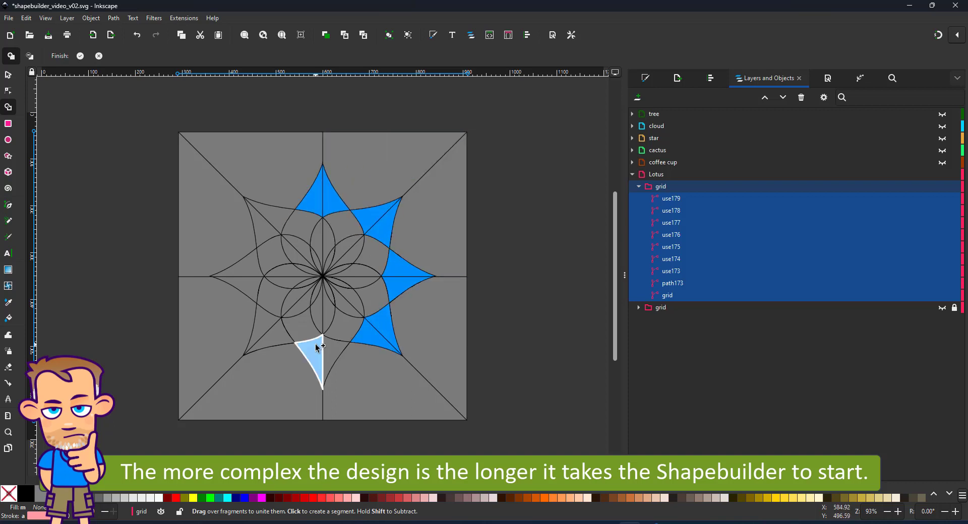
left_click(316, 346)
left_click(329, 346)
left_click(277, 338)
left_click(261, 326)
left_click(244, 282)
left_click(246, 267)
left_click(262, 230)
left_click(277, 219)
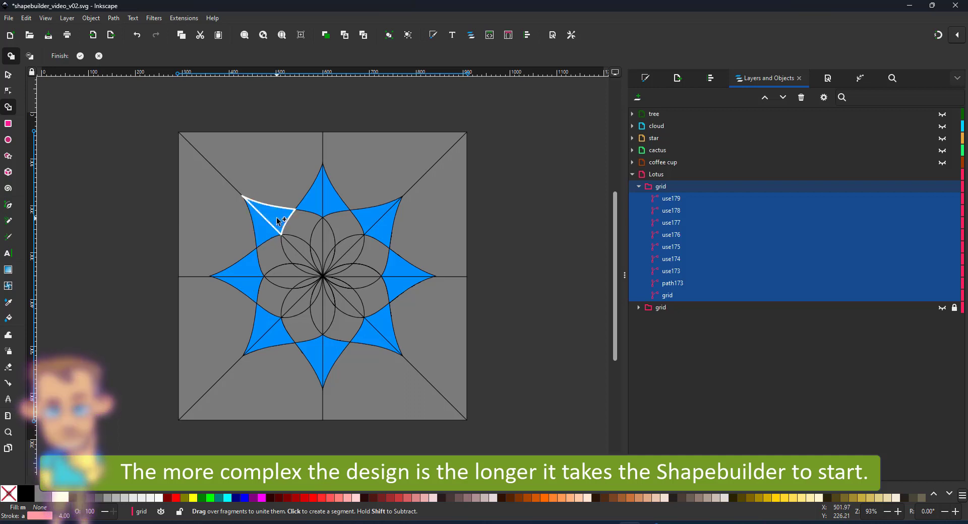
Keep the eight inner petal shapes around the lotus centre as well and finish the Shape Builder
left_click(303, 248)
left_click(340, 252)
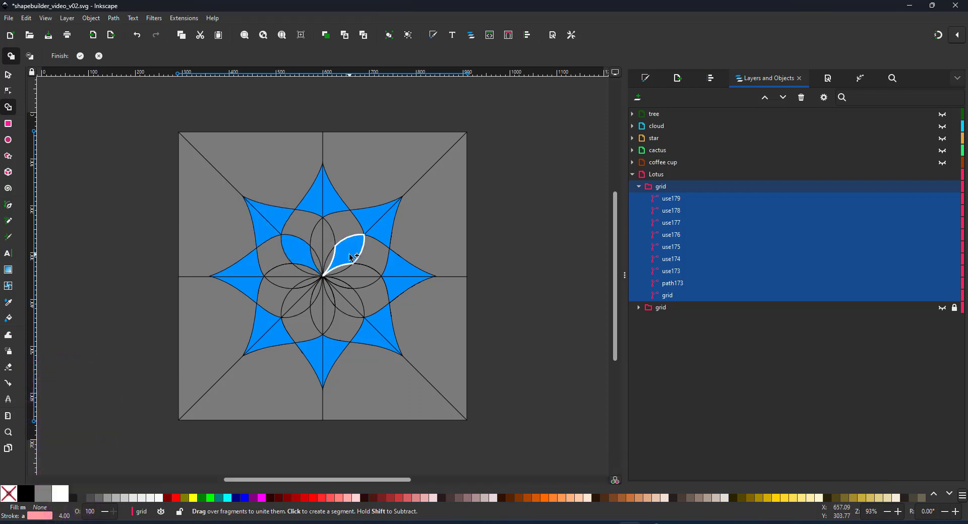
mouse_move(316, 245)
left_mouse_down()
mouse_move(378, 291)
mouse_move(358, 273)
mouse_move(347, 307)
mouse_move(322, 319)
mouse_move(289, 270)
left_mouse_up()
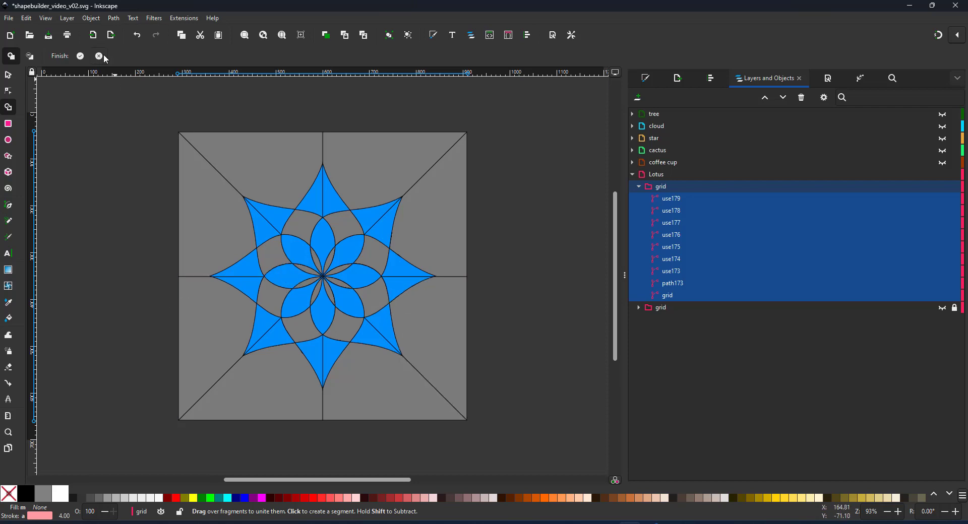
left_click(81, 56)
Remove the stroke from all the built lotus segments and give them a flat pink fill, ff6b6cff
left_click(646, 78)
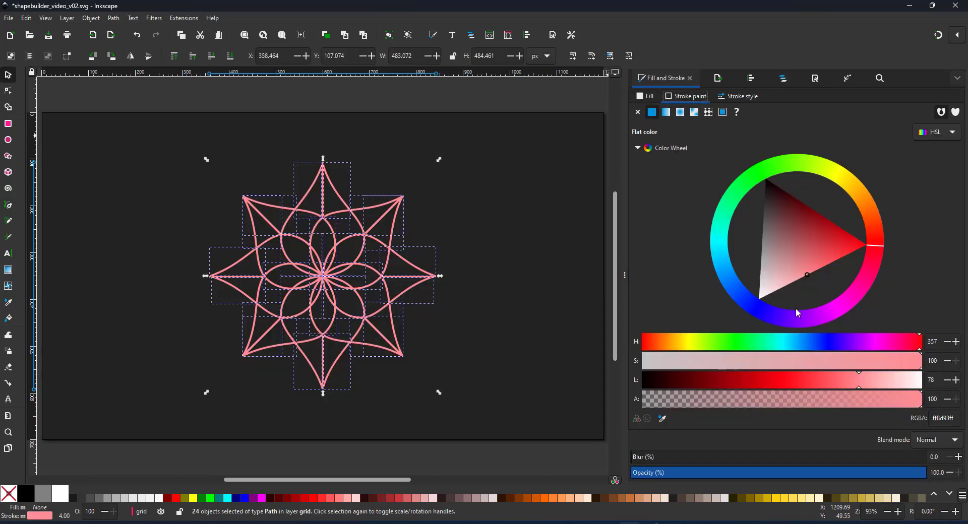
left_click(638, 112)
left_click(645, 96)
left_click(652, 112)
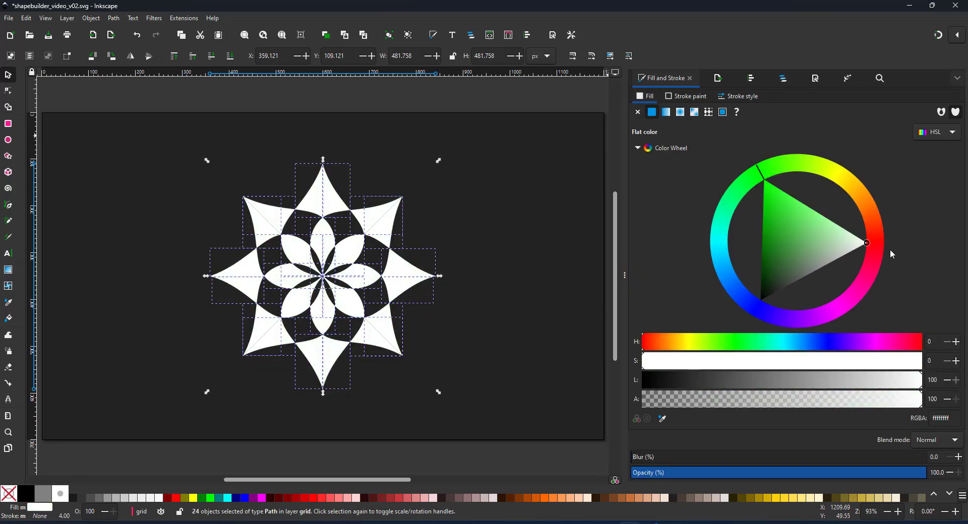
left_click(866, 203)
left_click_drag(866, 203, 876, 242)
left_click_drag(826, 257, 823, 287)
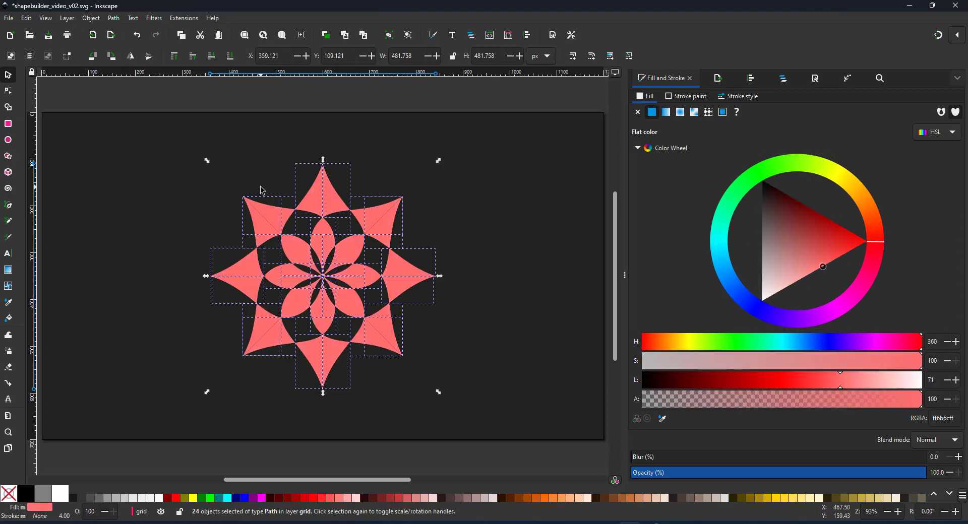
Ungroup the lotus segments so that they sit directly in the Lotus layer, and clear the selection
left_click(282, 208)
left_click(339, 205)
left_click(783, 79)
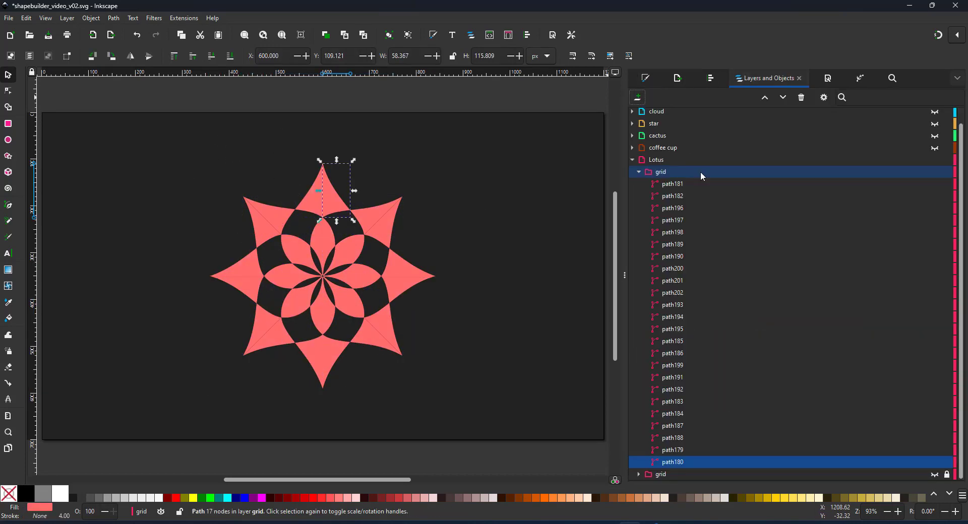
left_click(676, 184)
left_click(660, 172)
key("ctrl+shift+g")
key("Escape")
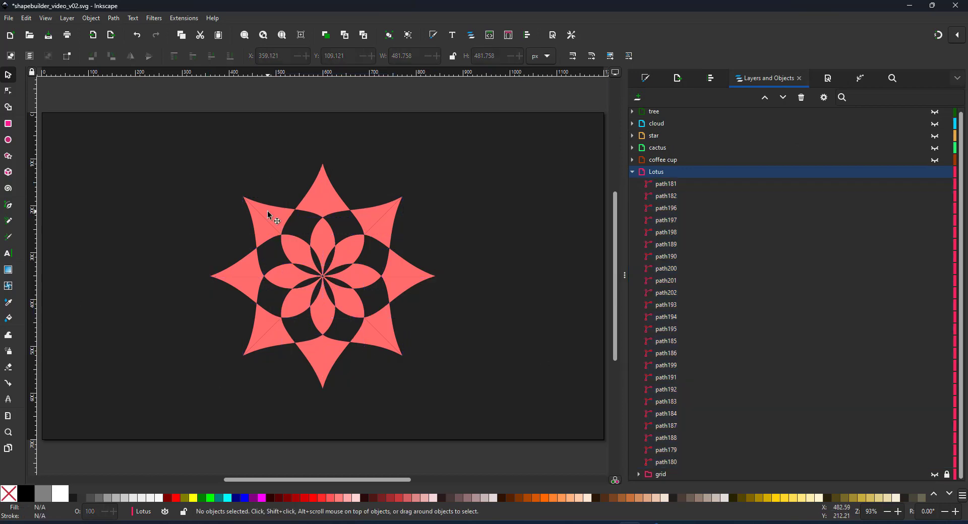
Fill one half of each of the eight outer petal tips with the lighter pink ff8080ff
left_click(269, 213, "shift")
left_click(333, 197, "shift")
left_click(383, 225, "shift")
left_click(402, 290, "shift")
left_click(371, 337, "shift")
left_click(312, 357, "shift")
left_click(246, 268, "shift")
left_click(342, 498)
Select all eight inner petals around the lotus centre
left_click(323, 237)
left_click(322, 318, "shift")
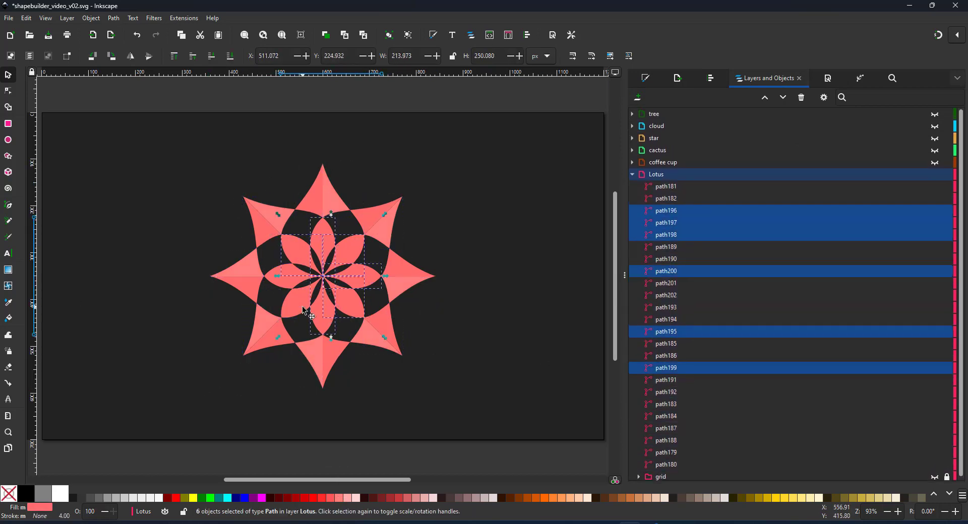
left_click(282, 276, "shift")
left_click(298, 251, "shift")
Try a radial gradient from the lotus centre on the eight separate inner petals, and undo it
left_click(8, 270)
left_click_drag(322, 276, 321, 222)
left_click(645, 78)
left_click(650, 204)
left_click(783, 403)
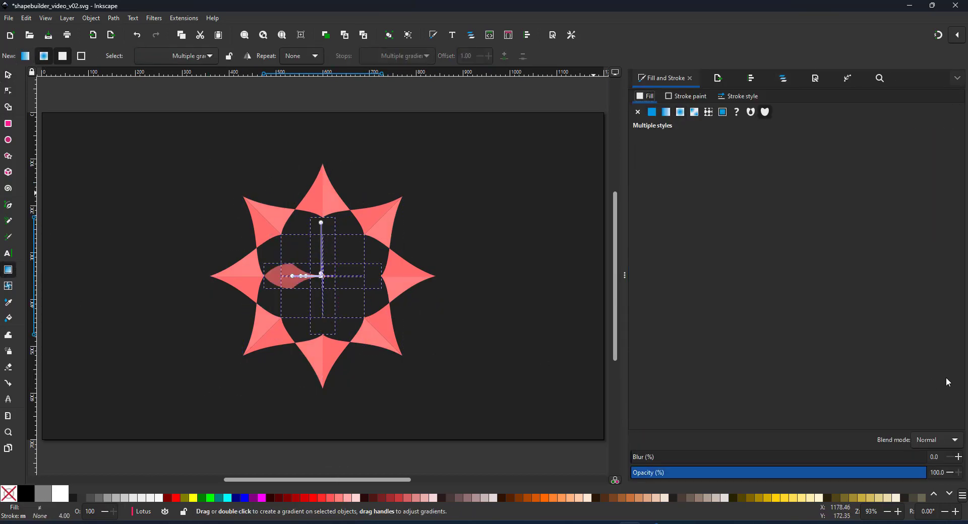
key("ctrl+z")
Merge the eight inner petals into one path and give it a radial gradient from the lotus centre with an opaque white end stop
left_click(113, 18)
left_click(204, 137)
left_click_drag(878, 399, 923, 399)
left_click_drag(880, 381, 923, 380)
left_click_drag(321, 274, 322, 227)
key("n")
left_click_drag(301, 276, 253, 276)
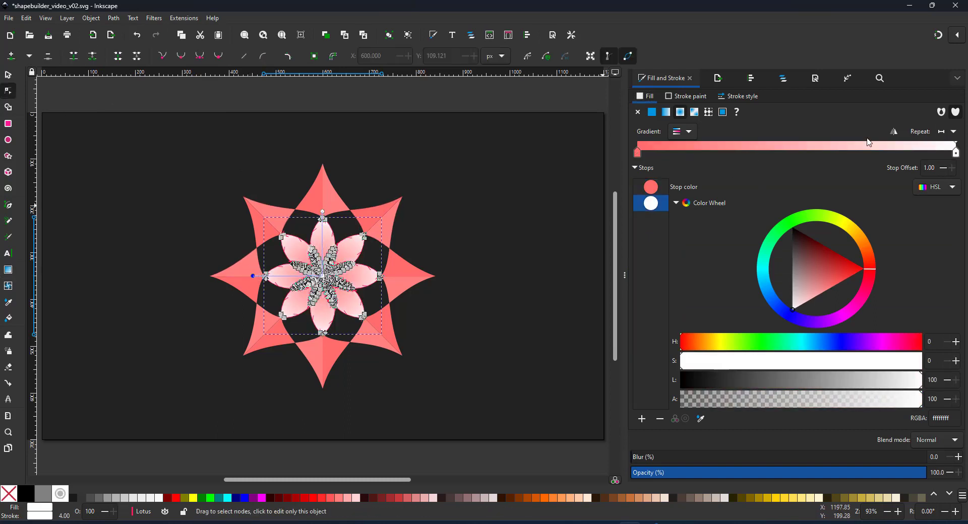
Set the gradient's centre stop to white and its outer stop to the light pink ff8080ff sampled from a petal tip, at offset 0.54
left_click(651, 188)
left_click_drag(853, 381, 922, 381)
left_click(650, 203)
left_click(700, 419)
left_click(388, 230)
left_click_drag(956, 152, 809, 152)
left_click(8, 74)
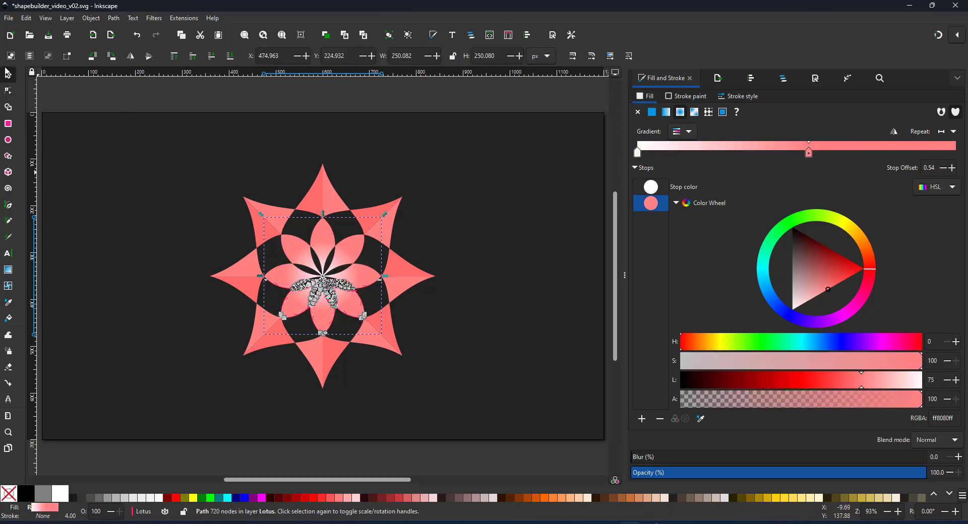
Group all the lotus pieces and lower the group to the bottom of the Lotus layer
key("Escape")
left_click(786, 81)
left_click(672, 380)
left_click(671, 187, "shift")
key("ctrl+g")
key("End")
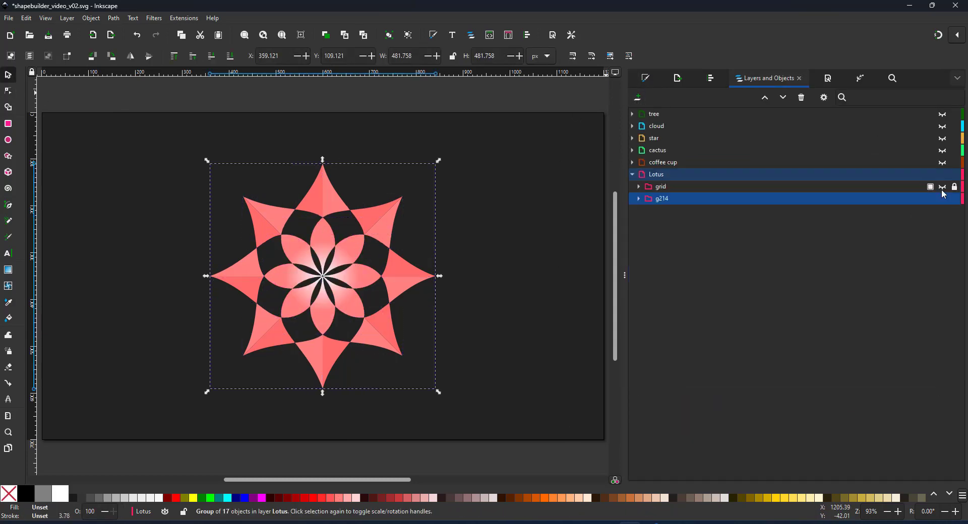
Show the hidden grid group, duplicate it, hide and lock the original again, and expand the copy
left_click(943, 188)
left_click(638, 198)
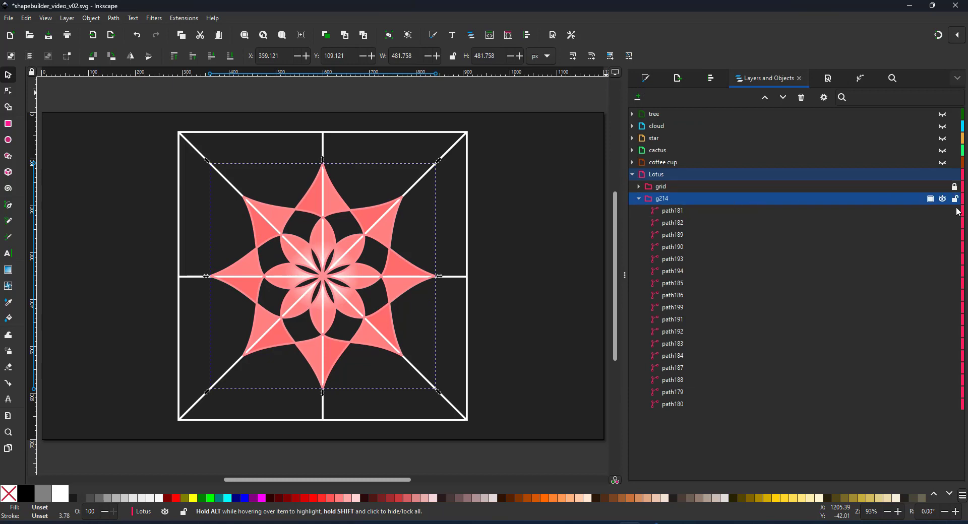
left_click(942, 199)
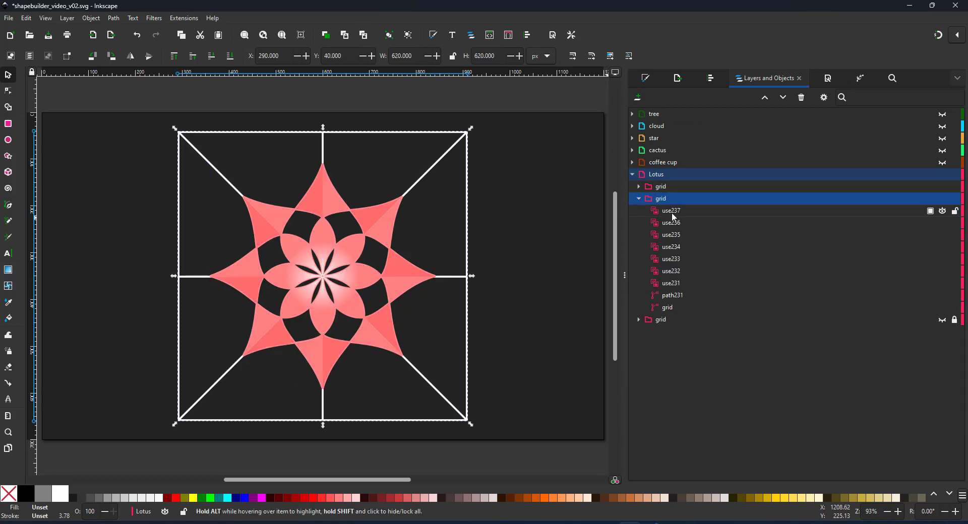
Convert the seven petal clones in the new grid copy to paths and start the Shape Builder on all nine of its objects
left_click(672, 213)
left_click(674, 310, "shift")
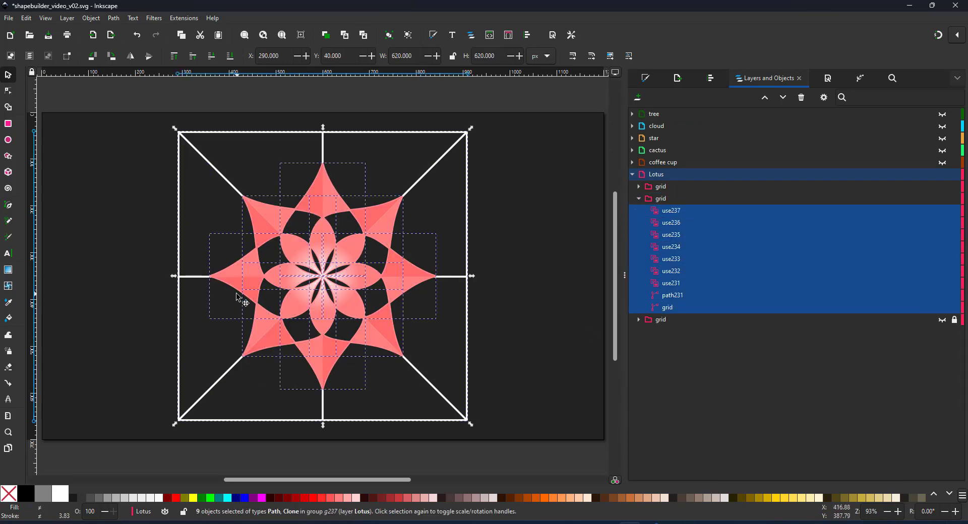
key("x")
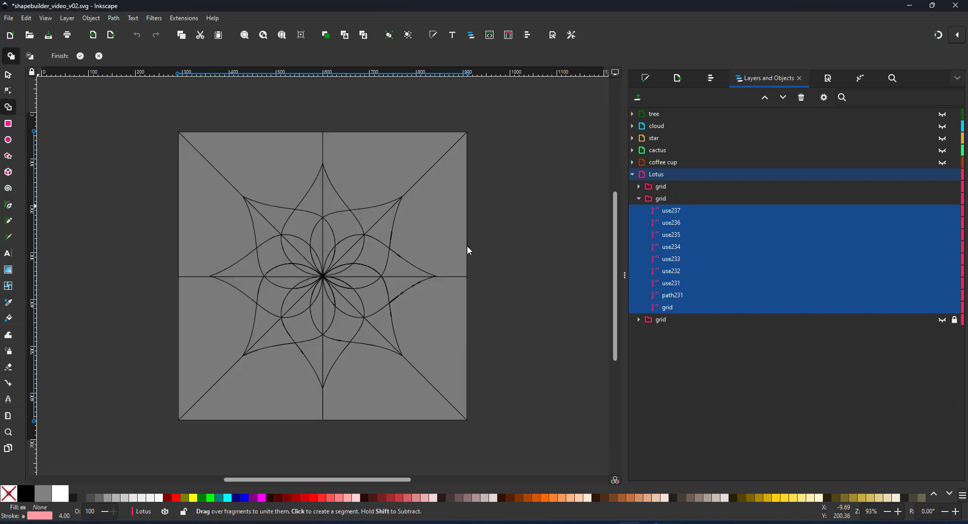
Keep the eight segments between the inner petals and the outer petal tips, and finish the Shape Builder
left_click(303, 224)
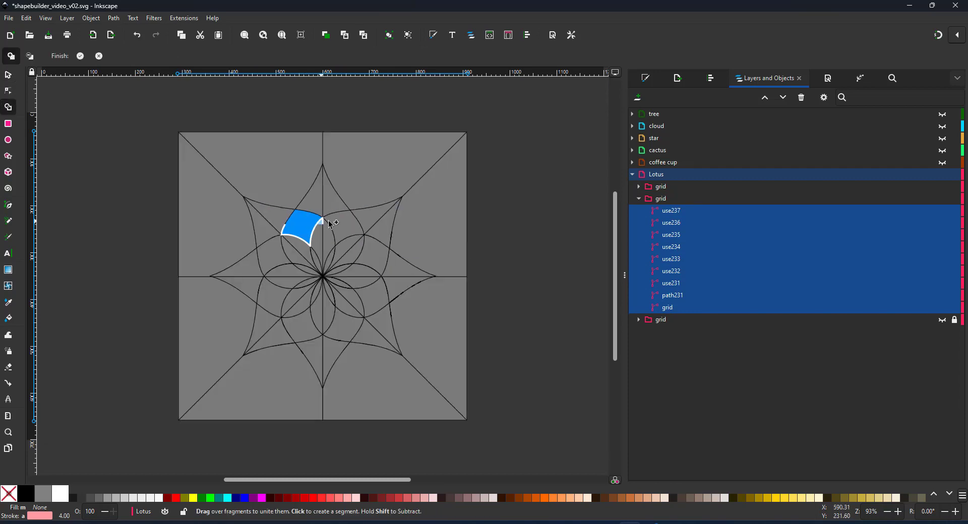
left_click(354, 229)
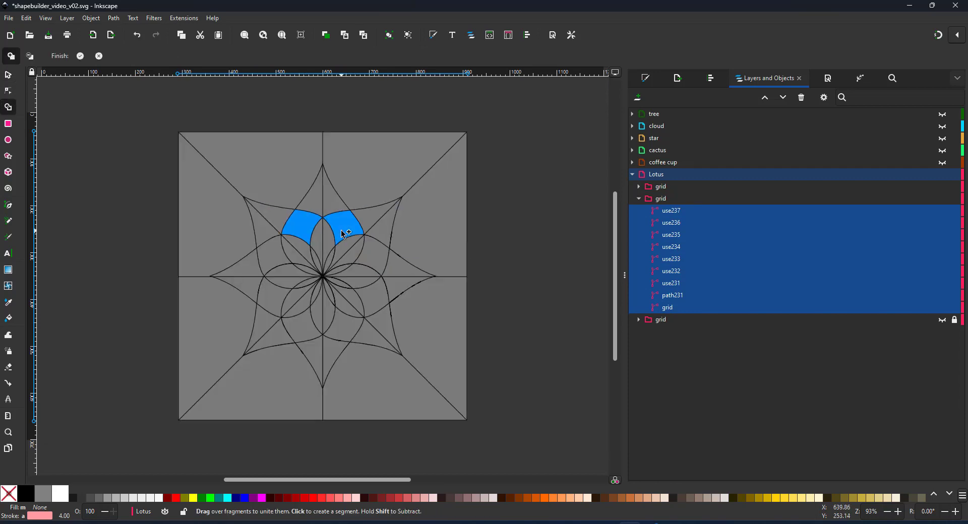
left_click(371, 252)
left_click(373, 290)
left_click(344, 325)
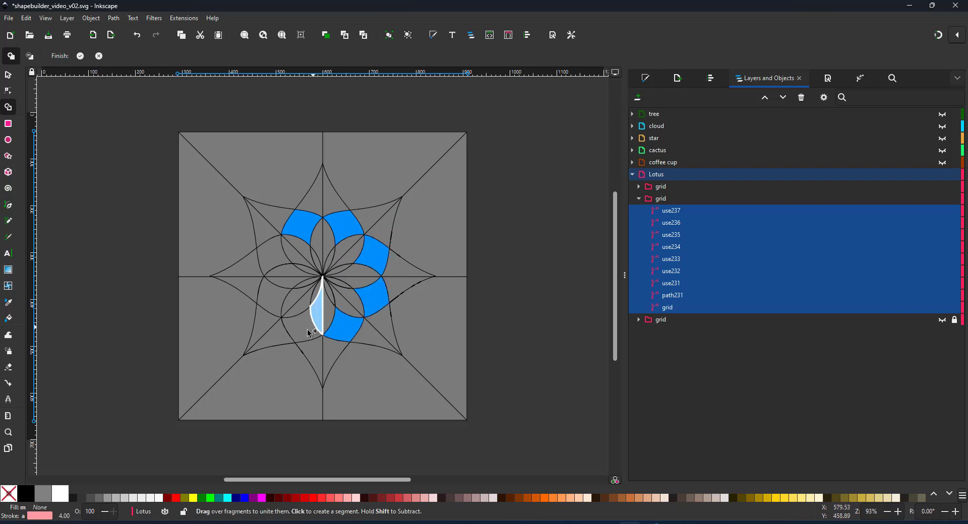
left_click(295, 332)
left_click(274, 297)
left_click(276, 255)
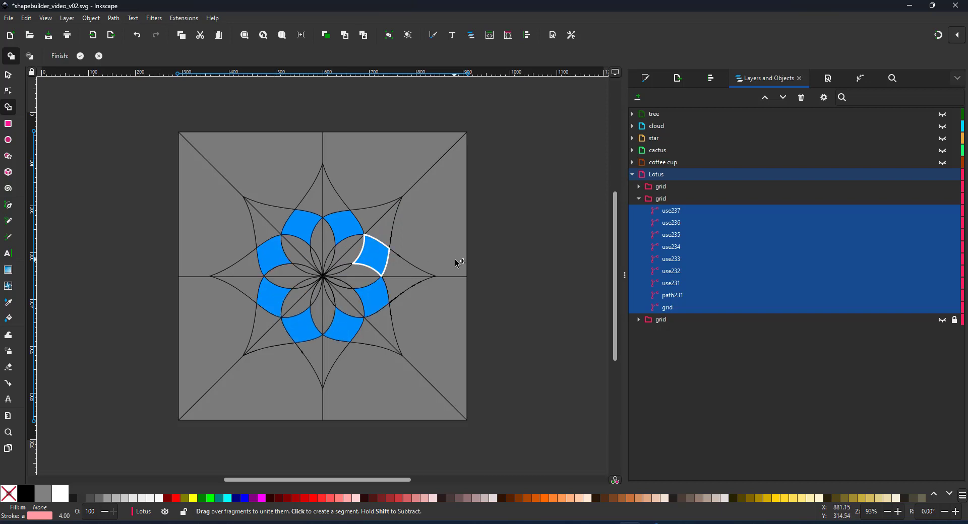
left_click(81, 56)
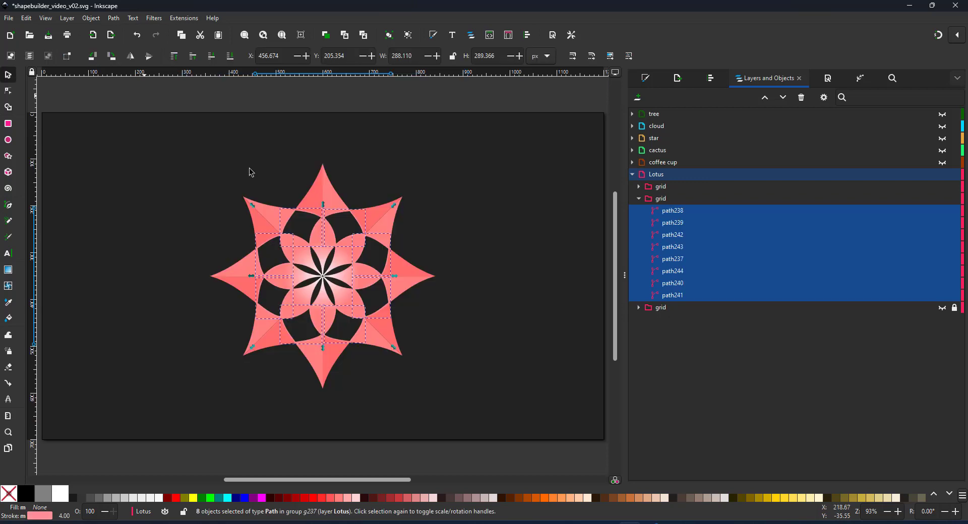
Fill the eight new in-between segments with a more saturated pink from the palette, and deselect them
left_click(322, 500)
left_click(330, 499)
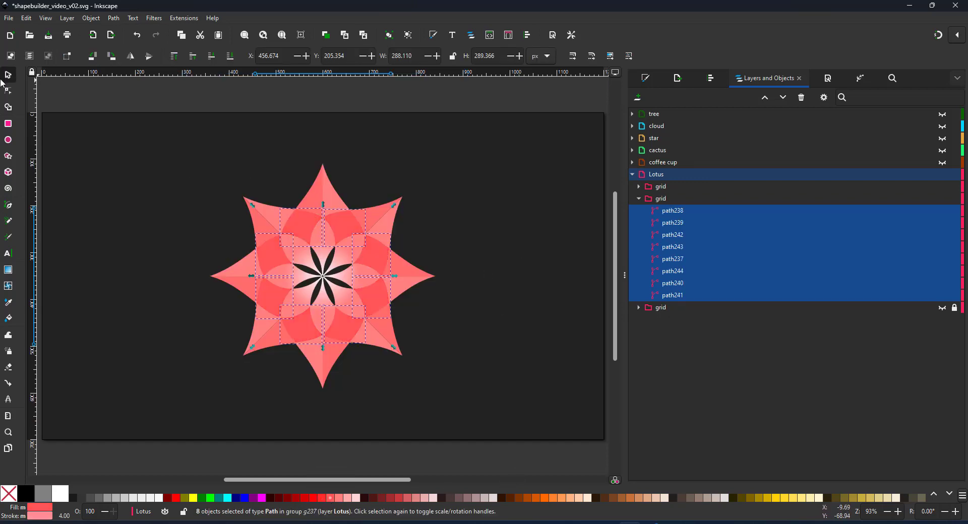
left_click(305, 420)
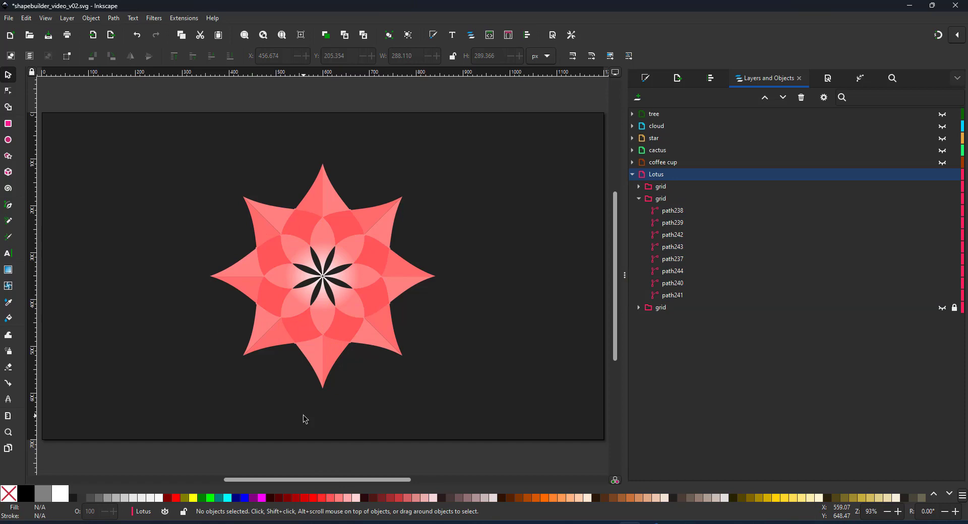
left_click(639, 186)
left_click(673, 198)
left_click(687, 393, "shift")
left_click(660, 197)
left_click(639, 186)
Merge the eight in-between segments into a single path
left_click(672, 211)
left_click(676, 298, "shift")
left_click(113, 18)
left_click(148, 82)
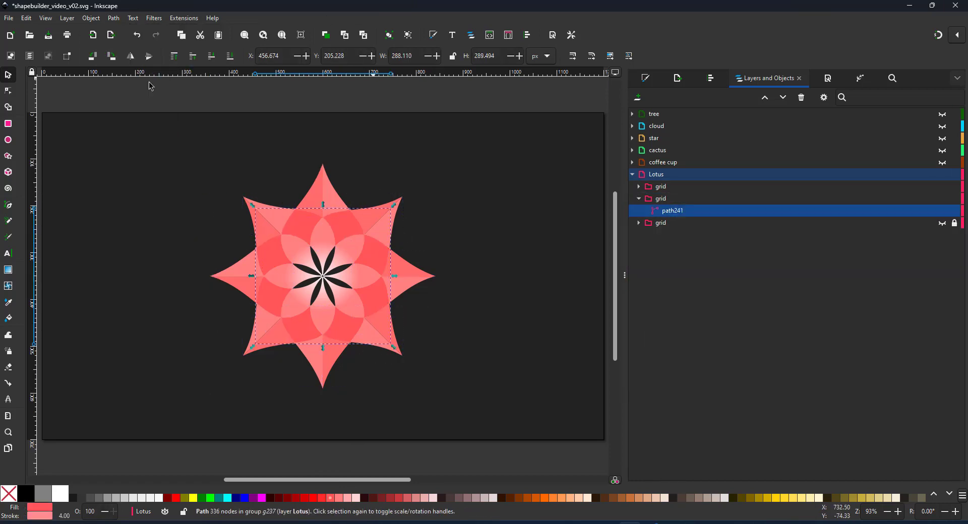
Move the merged path into the group with the other lotus pieces and delete the emptied group
left_click_drag(672, 210, 663, 188)
left_click(638, 187)
left_click(664, 200)
key("Delete")
left_click(639, 186)
left_click(671, 199)
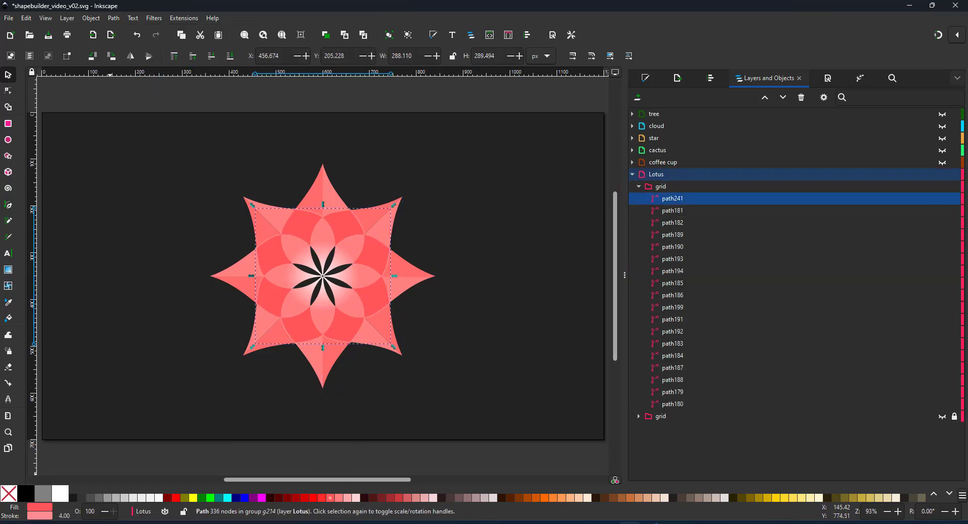
Remove the stroke from the merged in-between path and apply the inner petals' white-to-pink radial gradient to it from the lotus centre
left_click(646, 79)
left_click(638, 113)
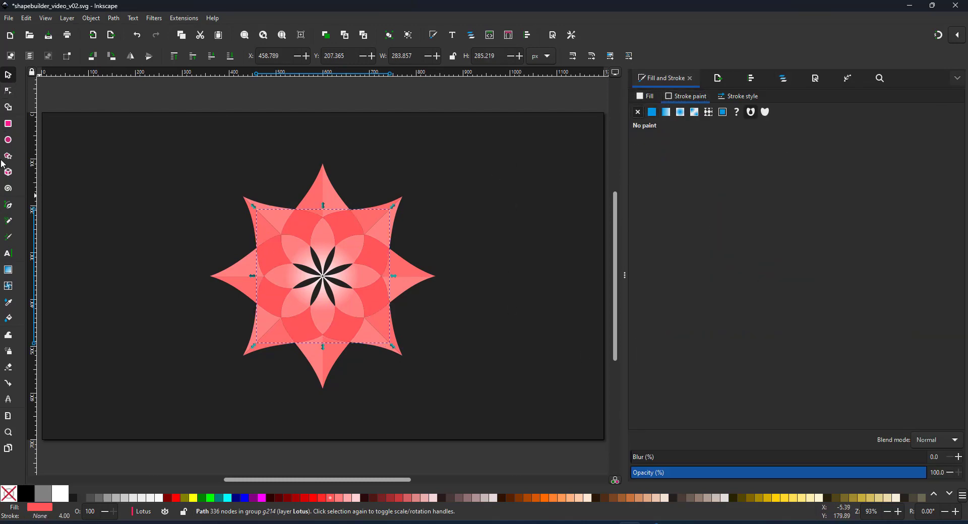
left_click(8, 269)
left_click_drag(321, 275, 322, 212)
left_click(646, 96)
left_click(808, 152)
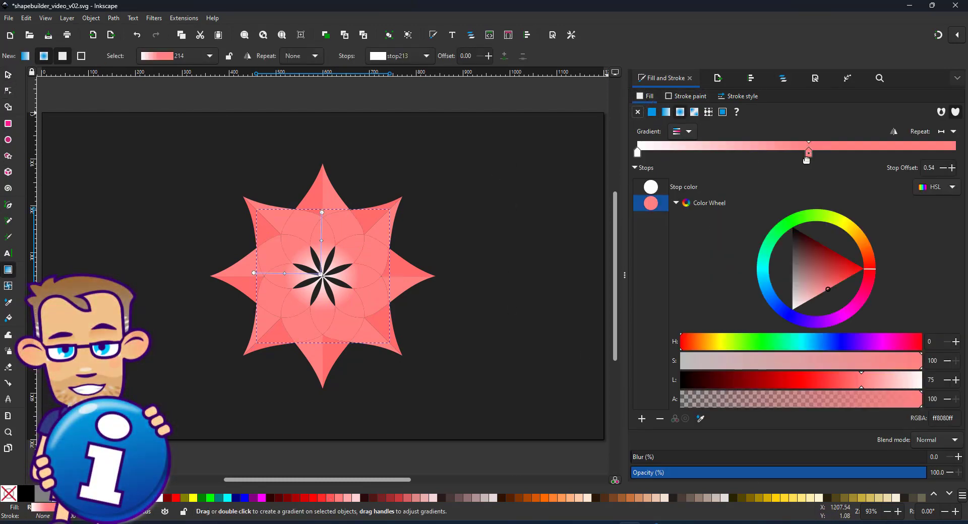
Sample a pink from the lotus and switch the merged in-between path's fill to a radial gradient starting from it
left_click(638, 152)
left_click(700, 419)
left_click(376, 222)
left_click(666, 113)
left_click(680, 112)
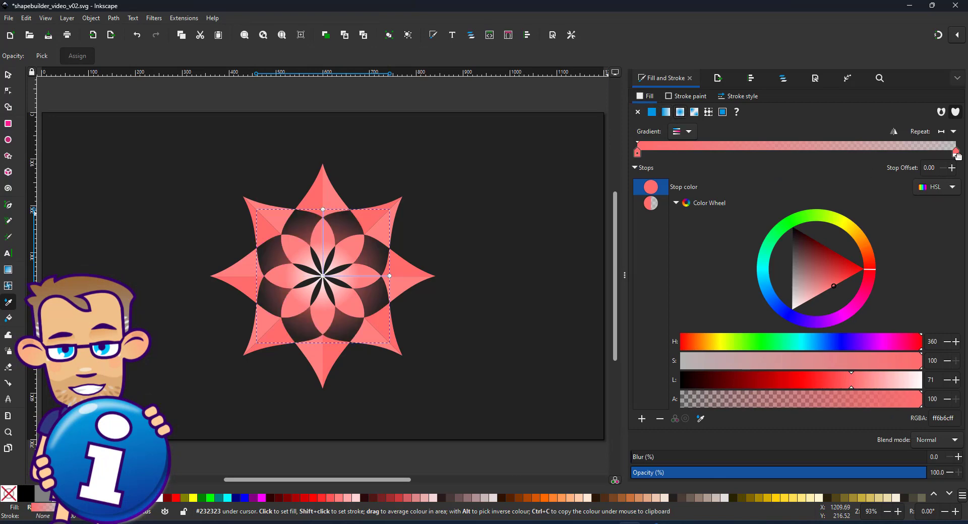
Make the in-between path's outer gradient stop an opaque dark red and move its pink stop to offset 0.77
left_click(957, 153)
left_click(921, 400)
left_click_drag(851, 380, 754, 381)
left_click_drag(920, 361, 818, 362)
left_click_drag(638, 153, 883, 156)
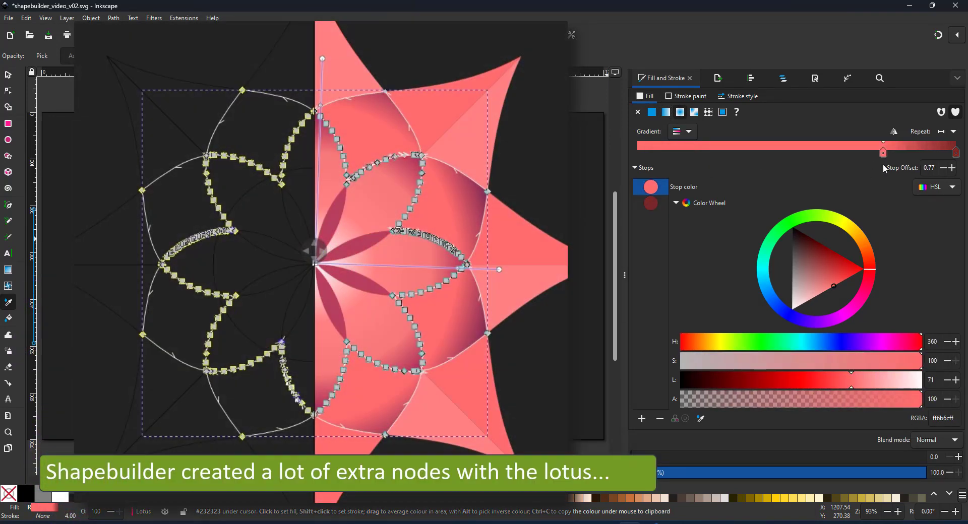
left_click(650, 203)
Shift the intermediate stops of the four-stop white-to-pink gradient towards its white stop, set the outer stop to dark magenta 760044, and deselect the path
left_click(8, 75)
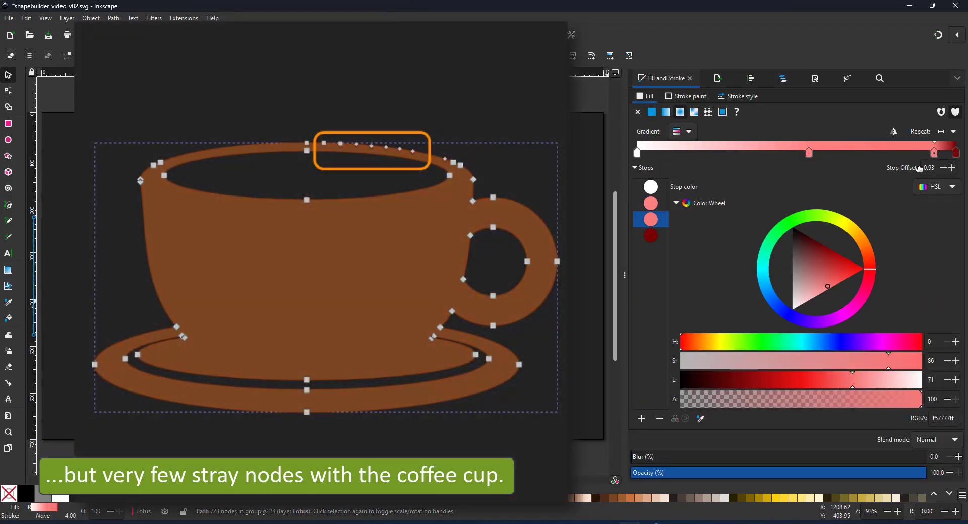
left_click_drag(919, 167, 903, 161)
left_click_drag(809, 152, 748, 157)
left_click_drag(903, 153, 826, 157)
left_click(956, 153)
left_click_drag(870, 268, 865, 294)
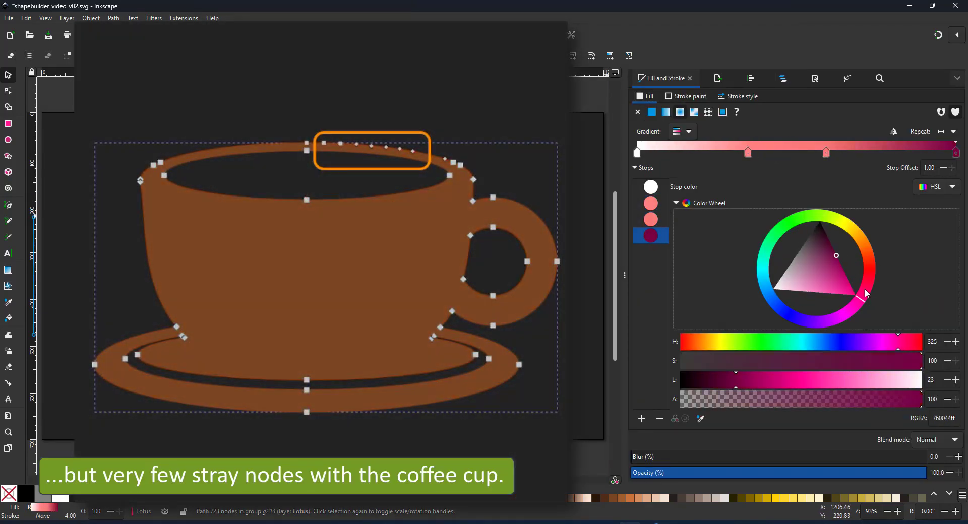
left_click_drag(826, 153, 846, 170)
left_click(141, 146)
left_click(381, 268)
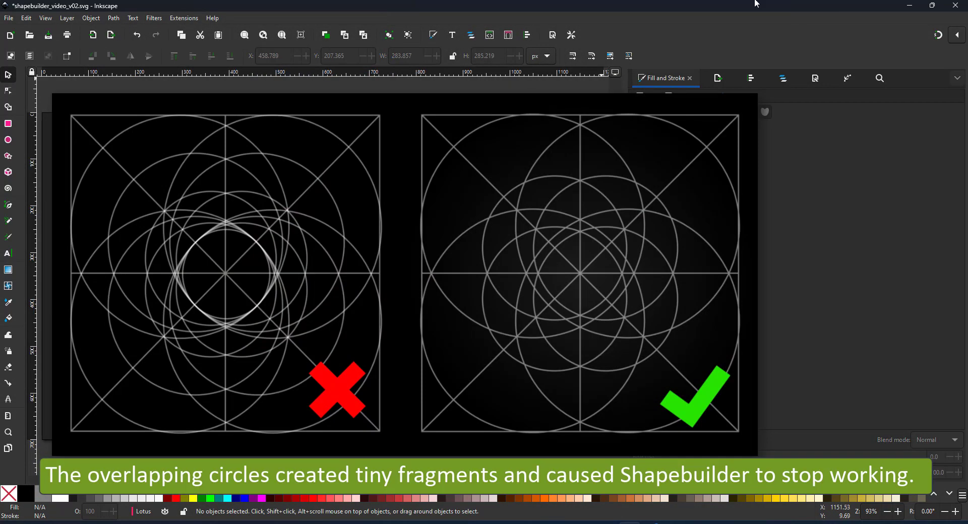
Draw a circle about 150 px wide over the lotus centre and give it a fully opaque white fill
key("e")
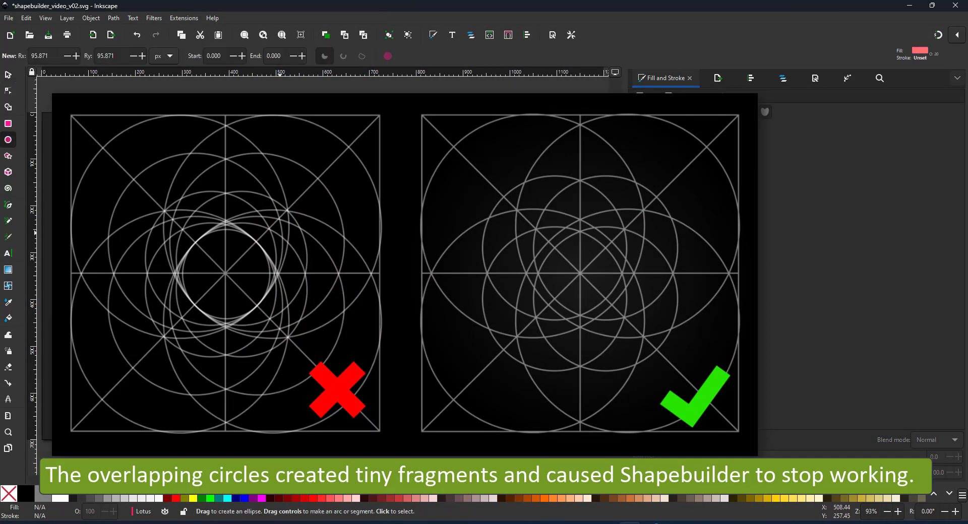
left_click_drag(290, 244, 362, 315)
left_click_drag(726, 473, 923, 473)
left_click_drag(870, 380, 921, 380)
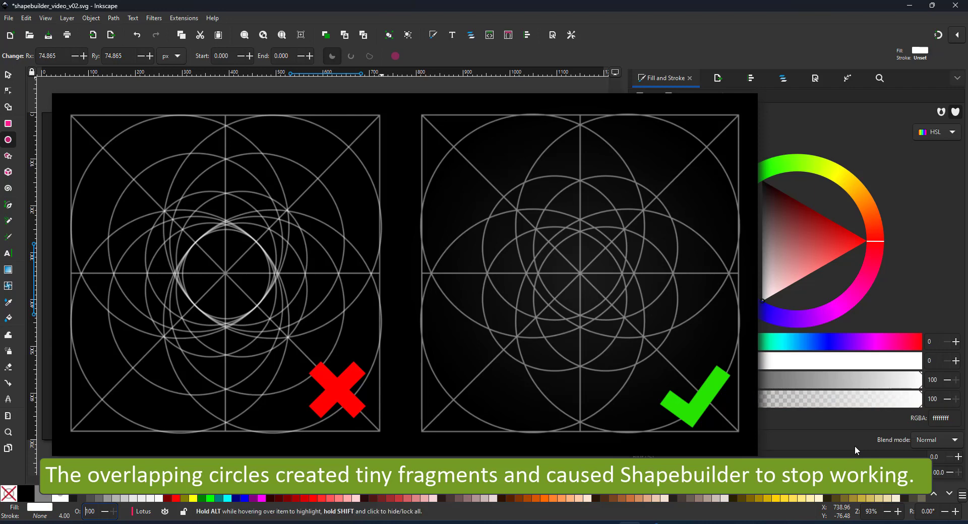
Place the circle behind the petals, fill it with a dark pink sampled from the lotus, and deselect it
key("ctrl+shift+l")
key("d")
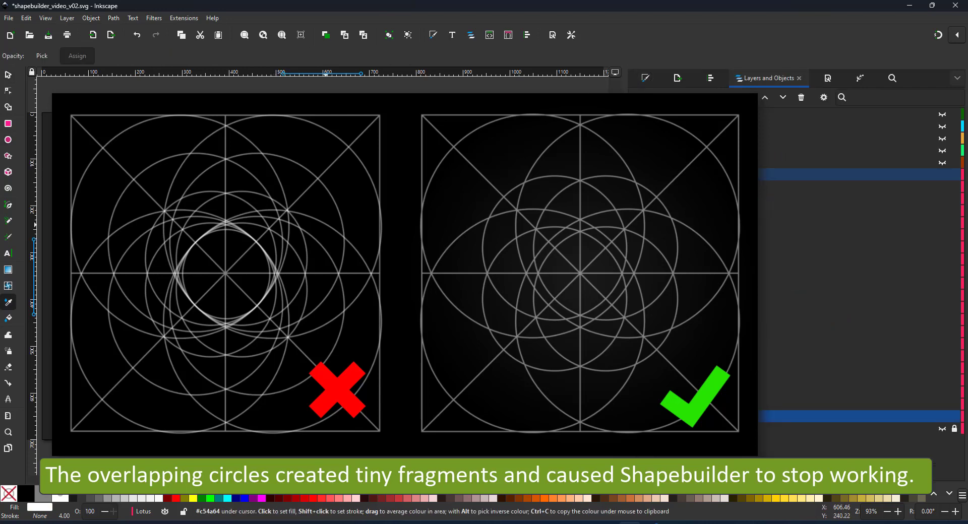
left_click(326, 228)
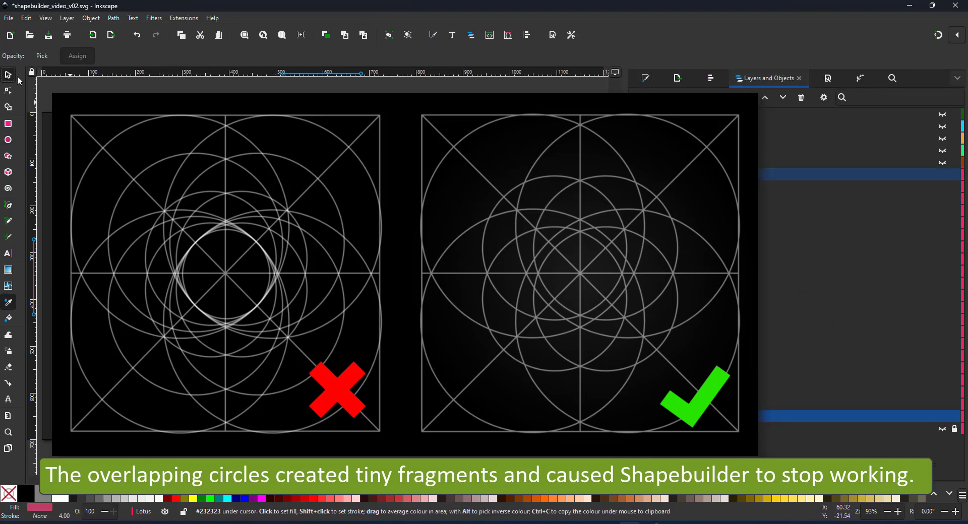
left_click(9, 75)
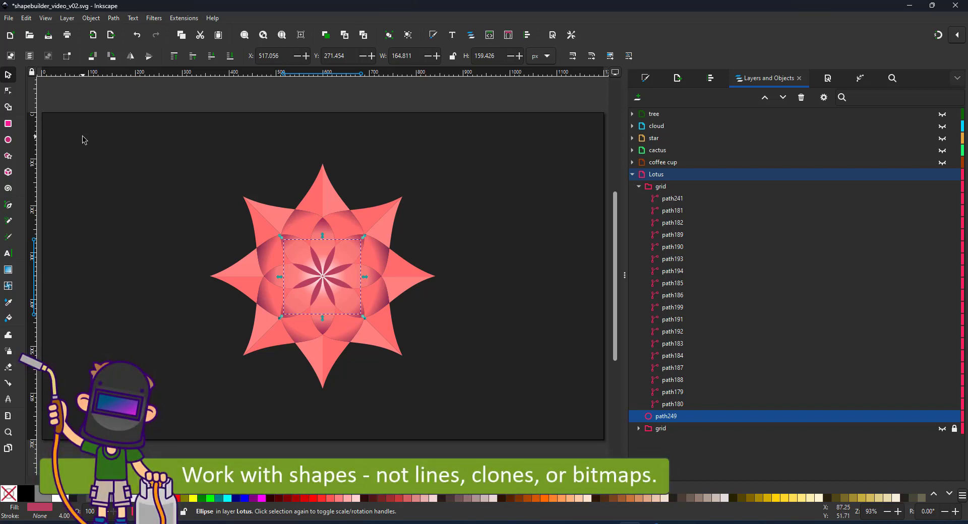
left_click(91, 140)
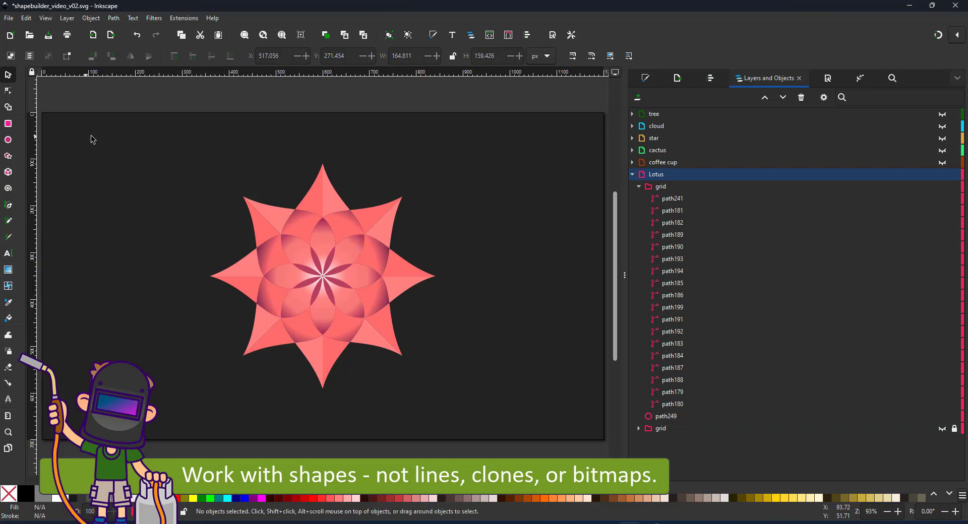